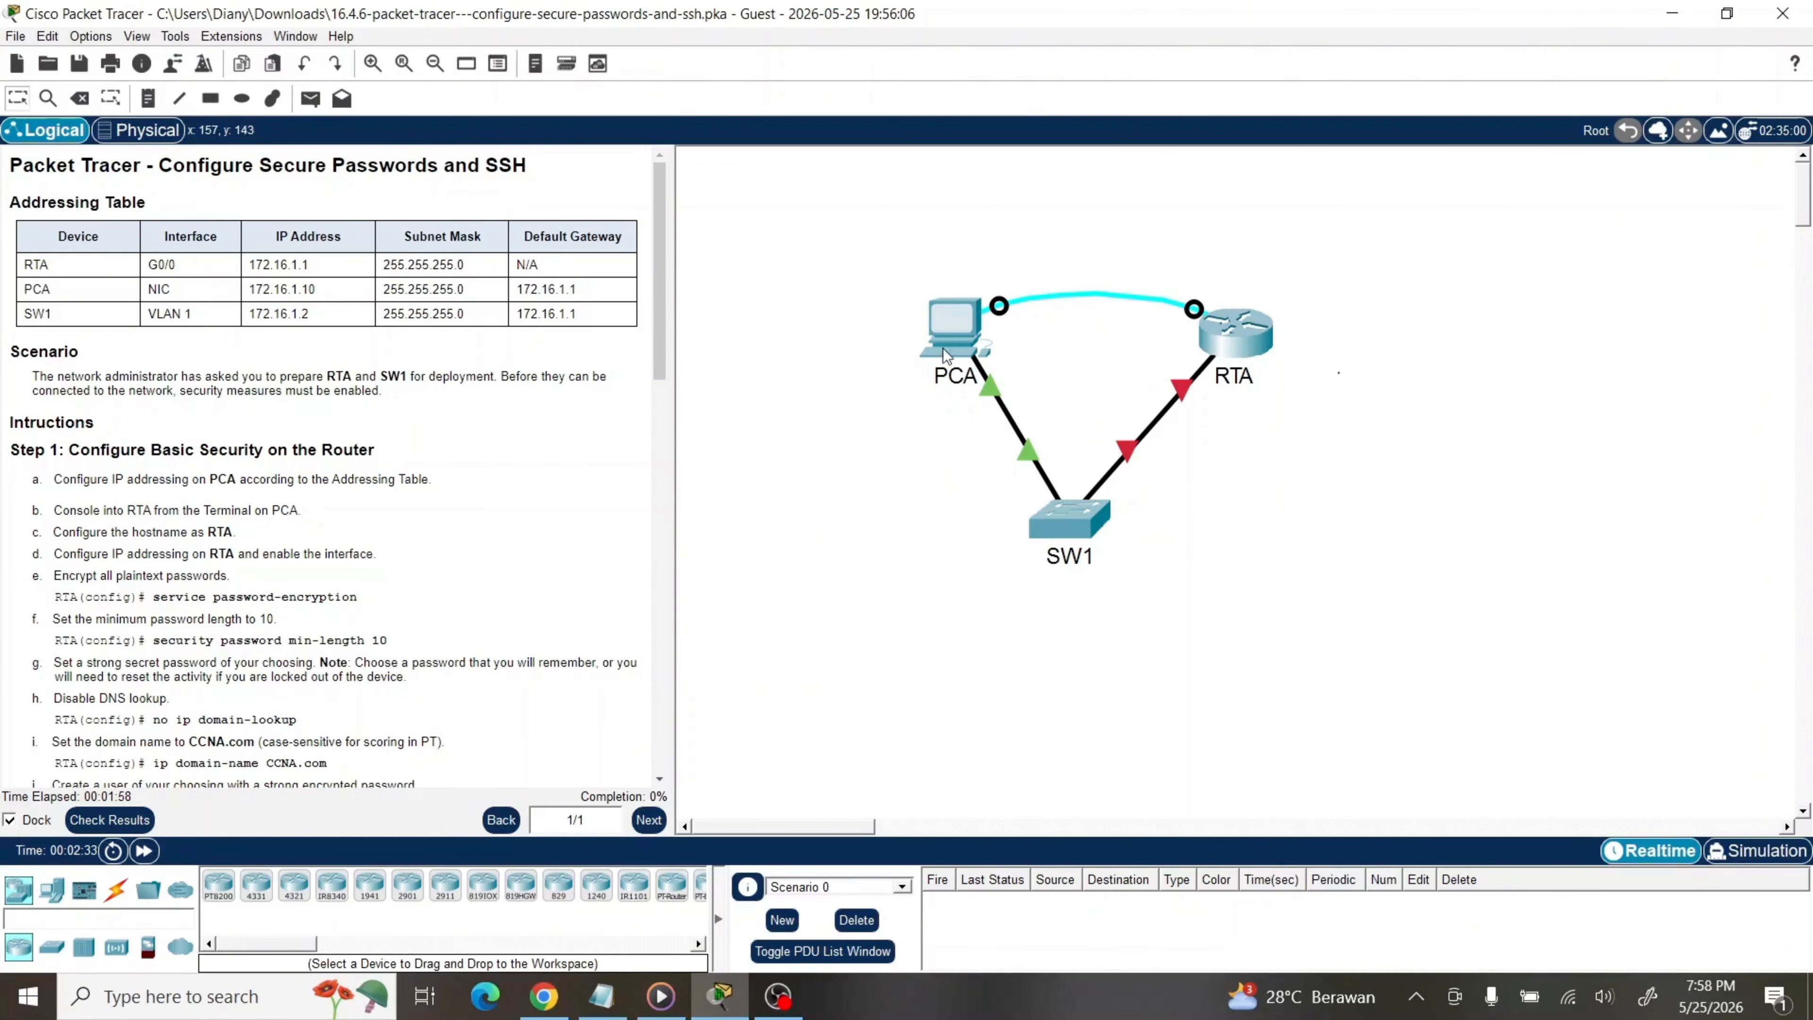
# In PCA's IP Configuration, enter address 172.16.1.10, mask 255.255.255.0 and gateway 172.16.1.1
pyautogui.click(949, 318)
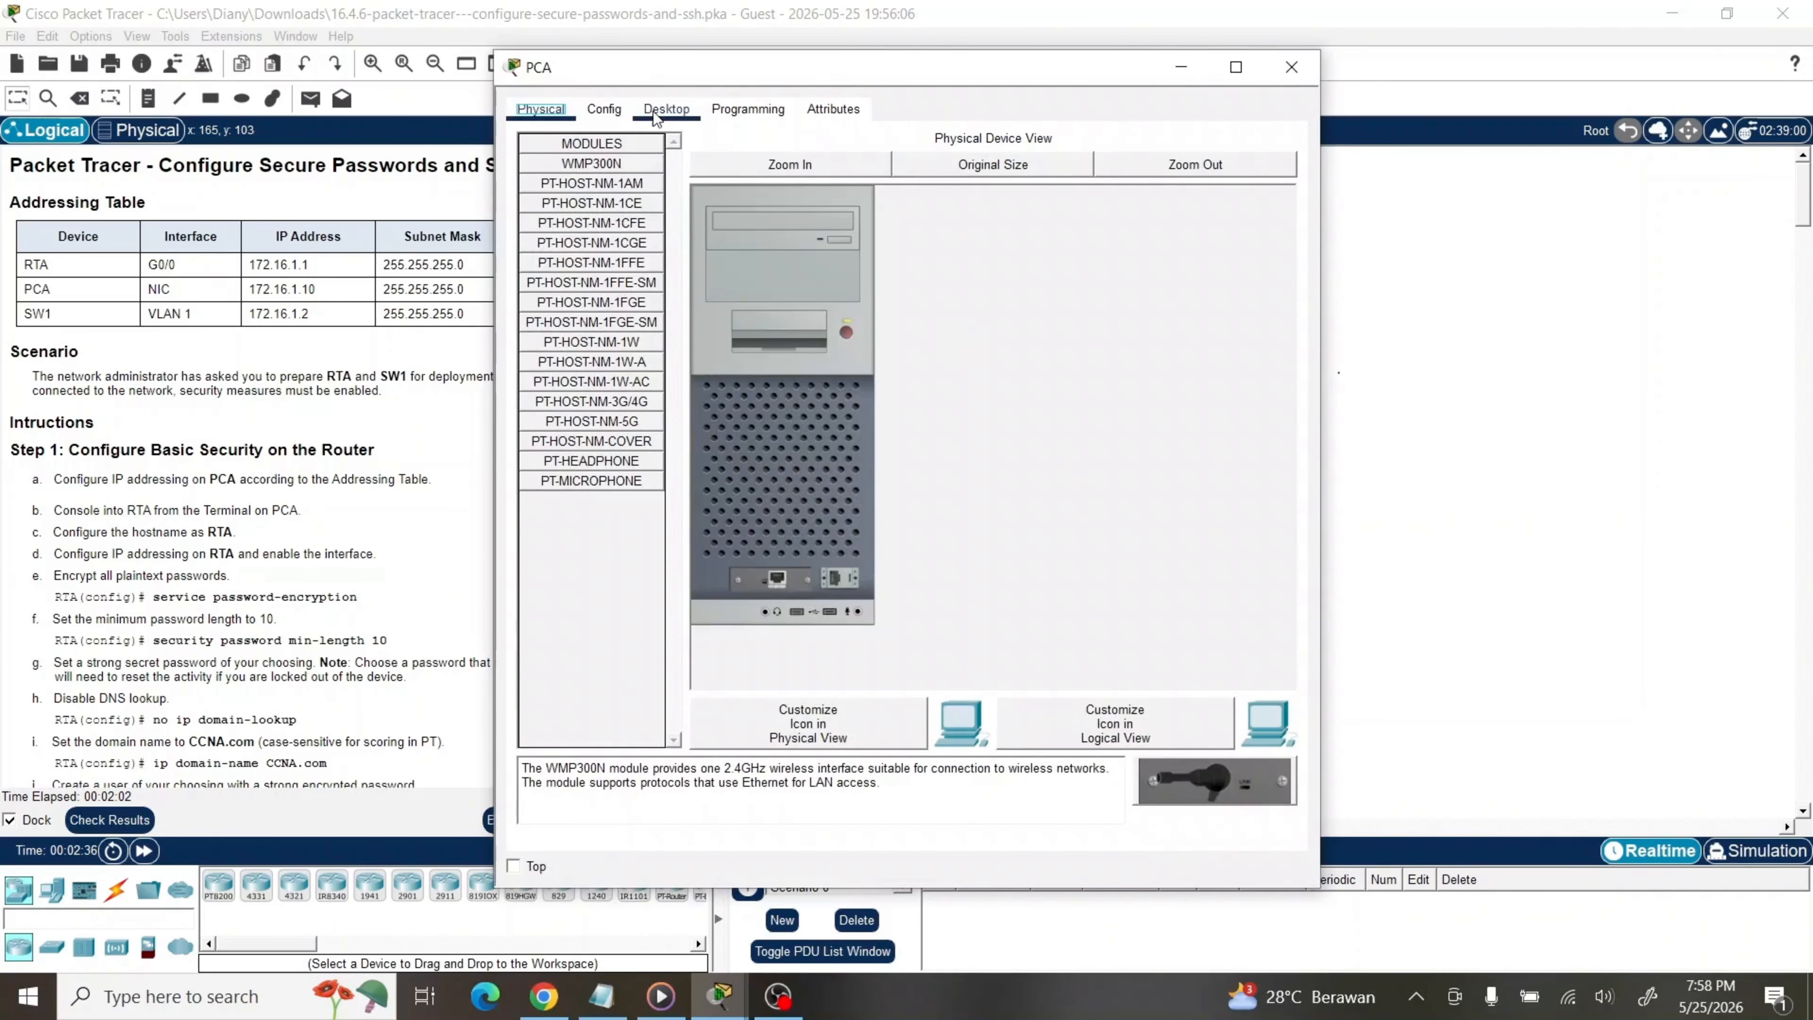
pyautogui.click(654, 110)
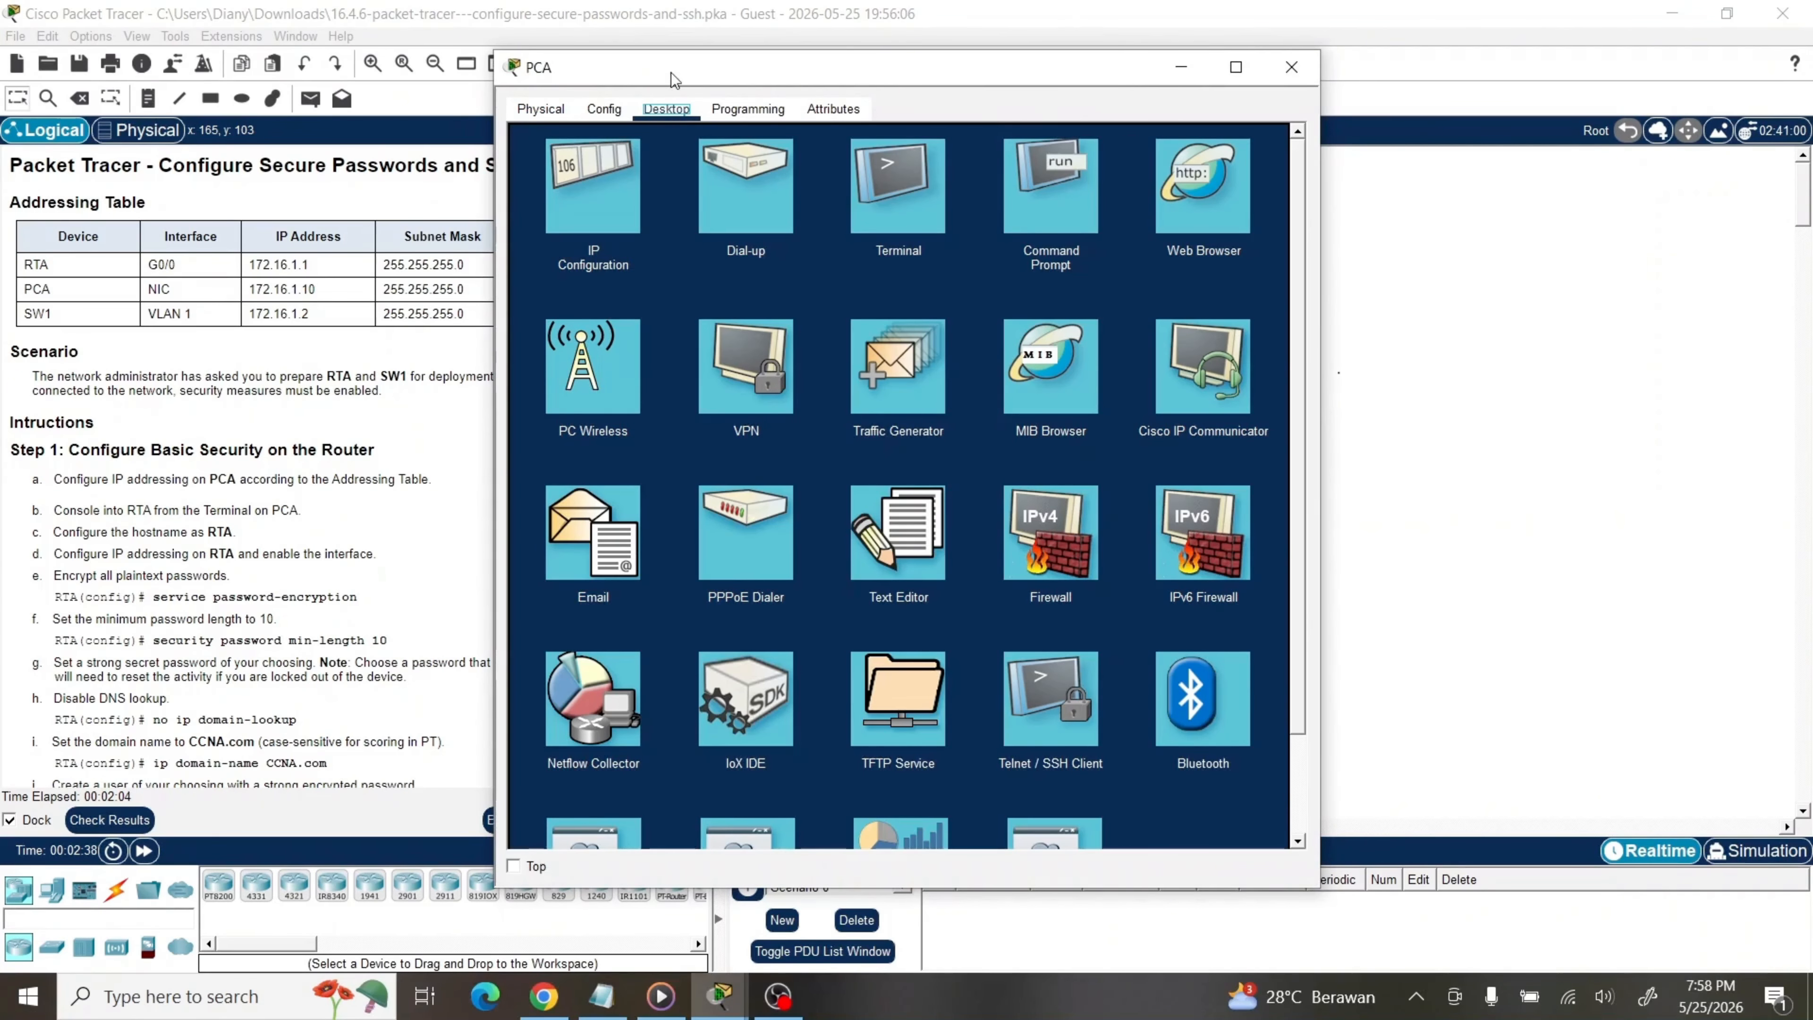
pyautogui.moveTo(672, 72); pyautogui.dragTo(872, 68)
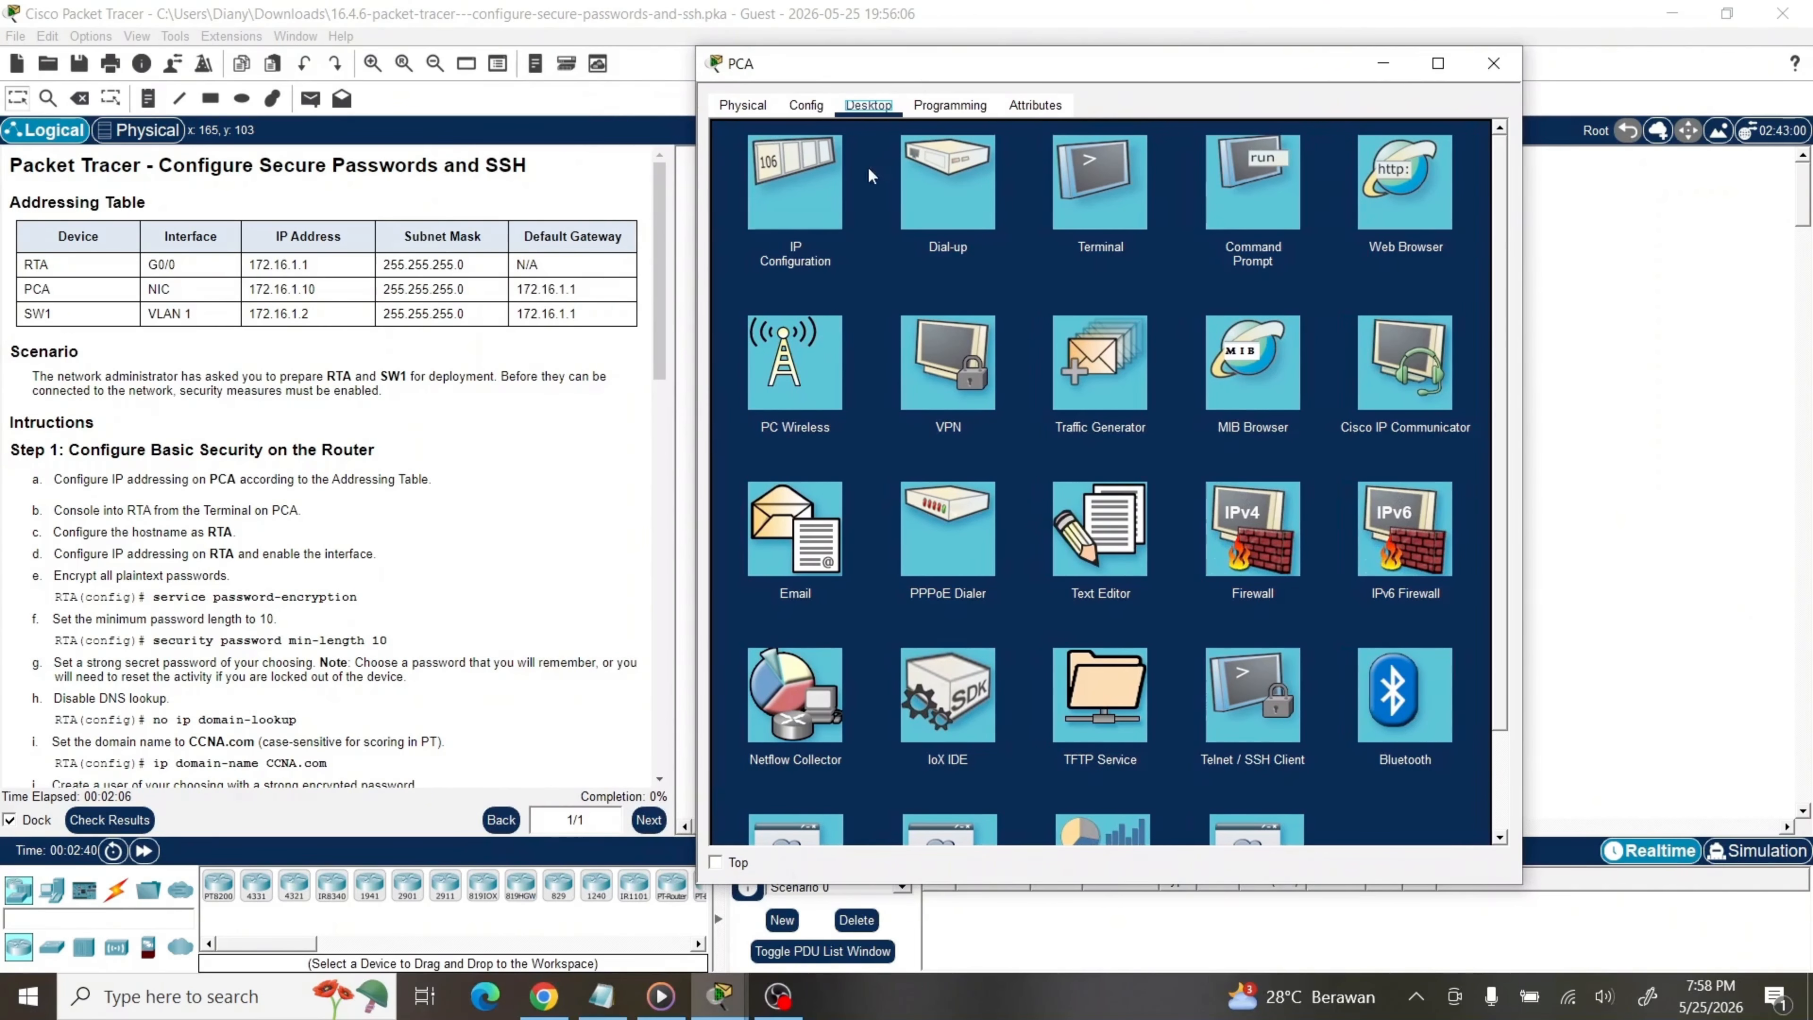
pyautogui.click(823, 193)
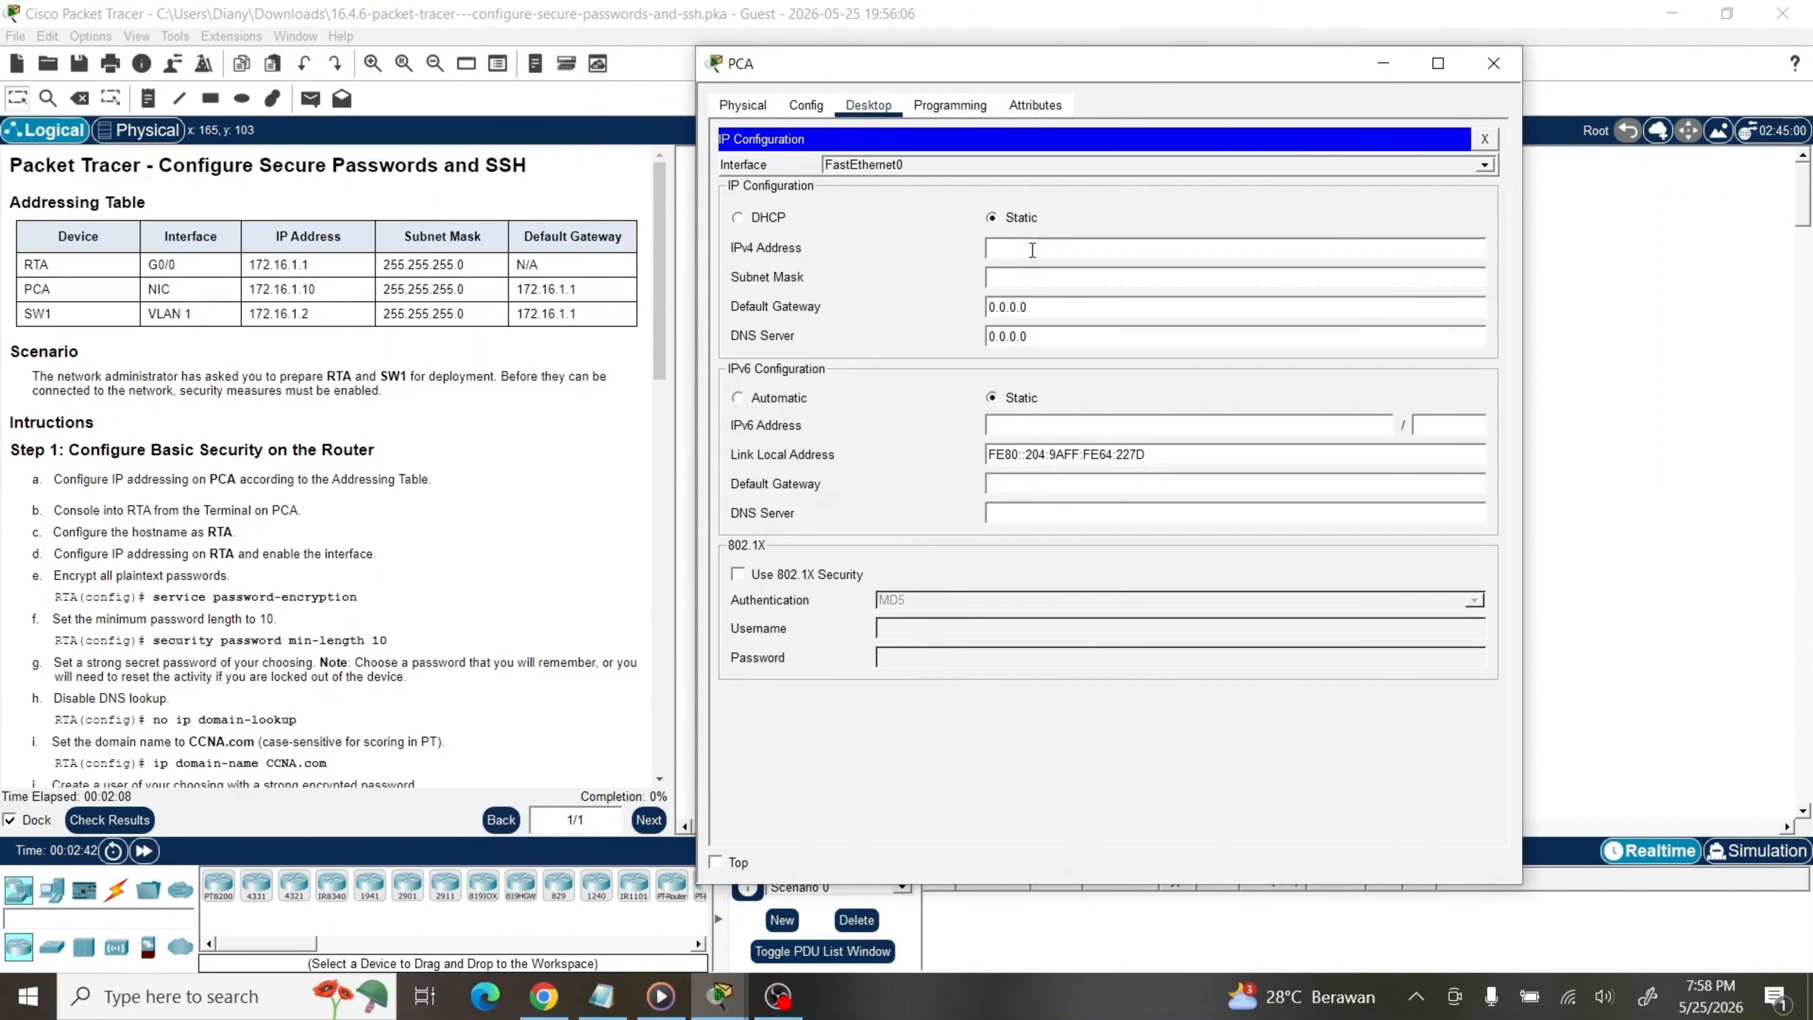
pyautogui.click(1050, 249)
pyautogui.write('172.16.1.10')
pyautogui.press('Tab')
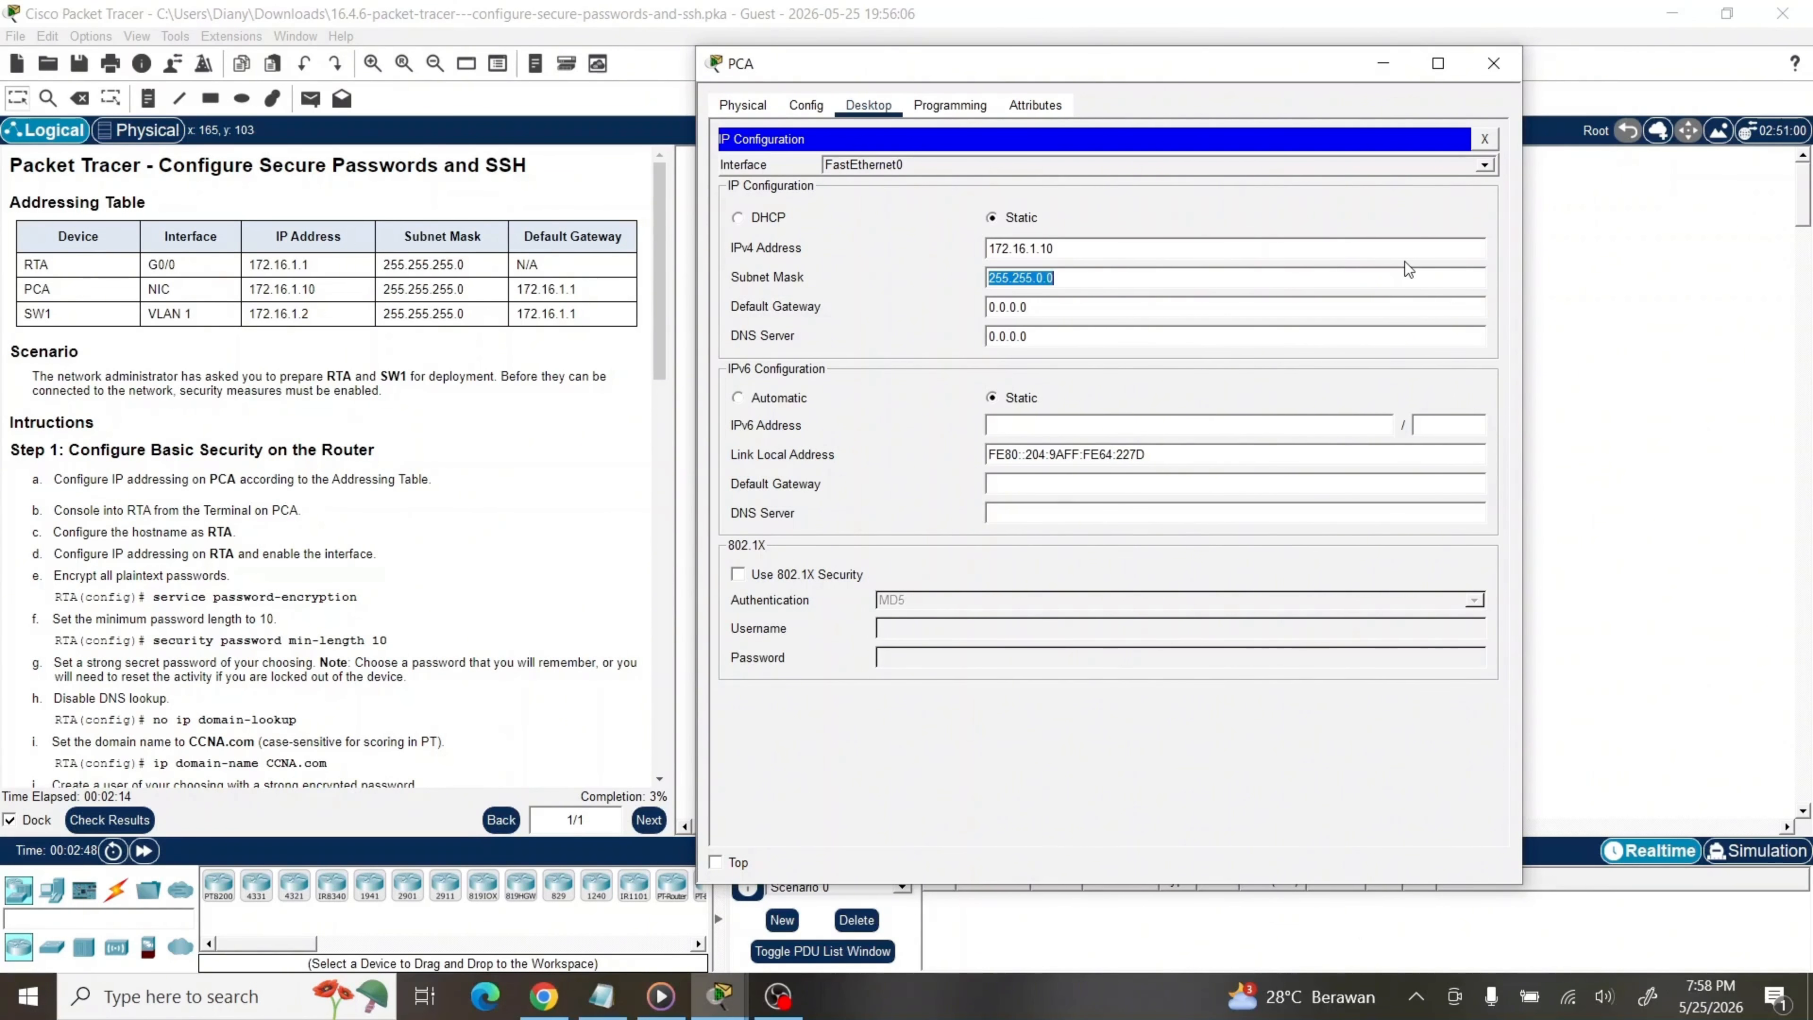
pyautogui.write('255.255.255.0')
pyautogui.press('Tab')
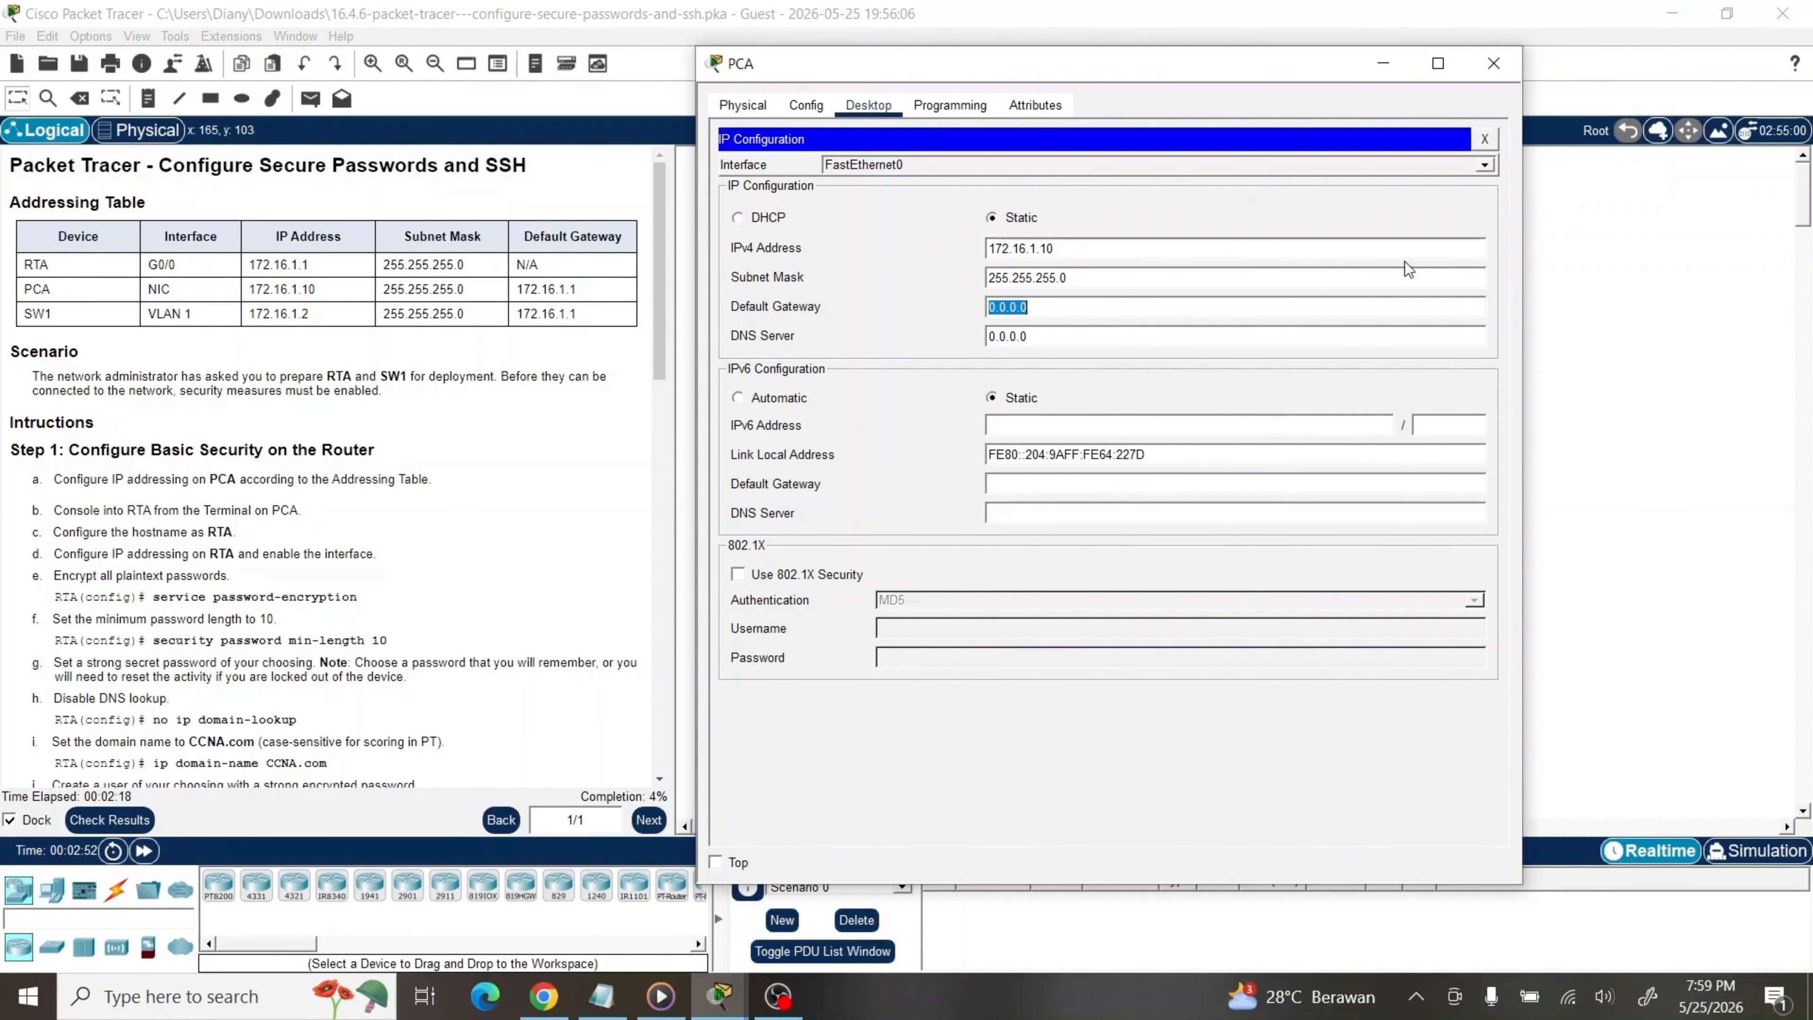
pyautogui.write('172.16.1.1')
pyautogui.click(1483, 140)
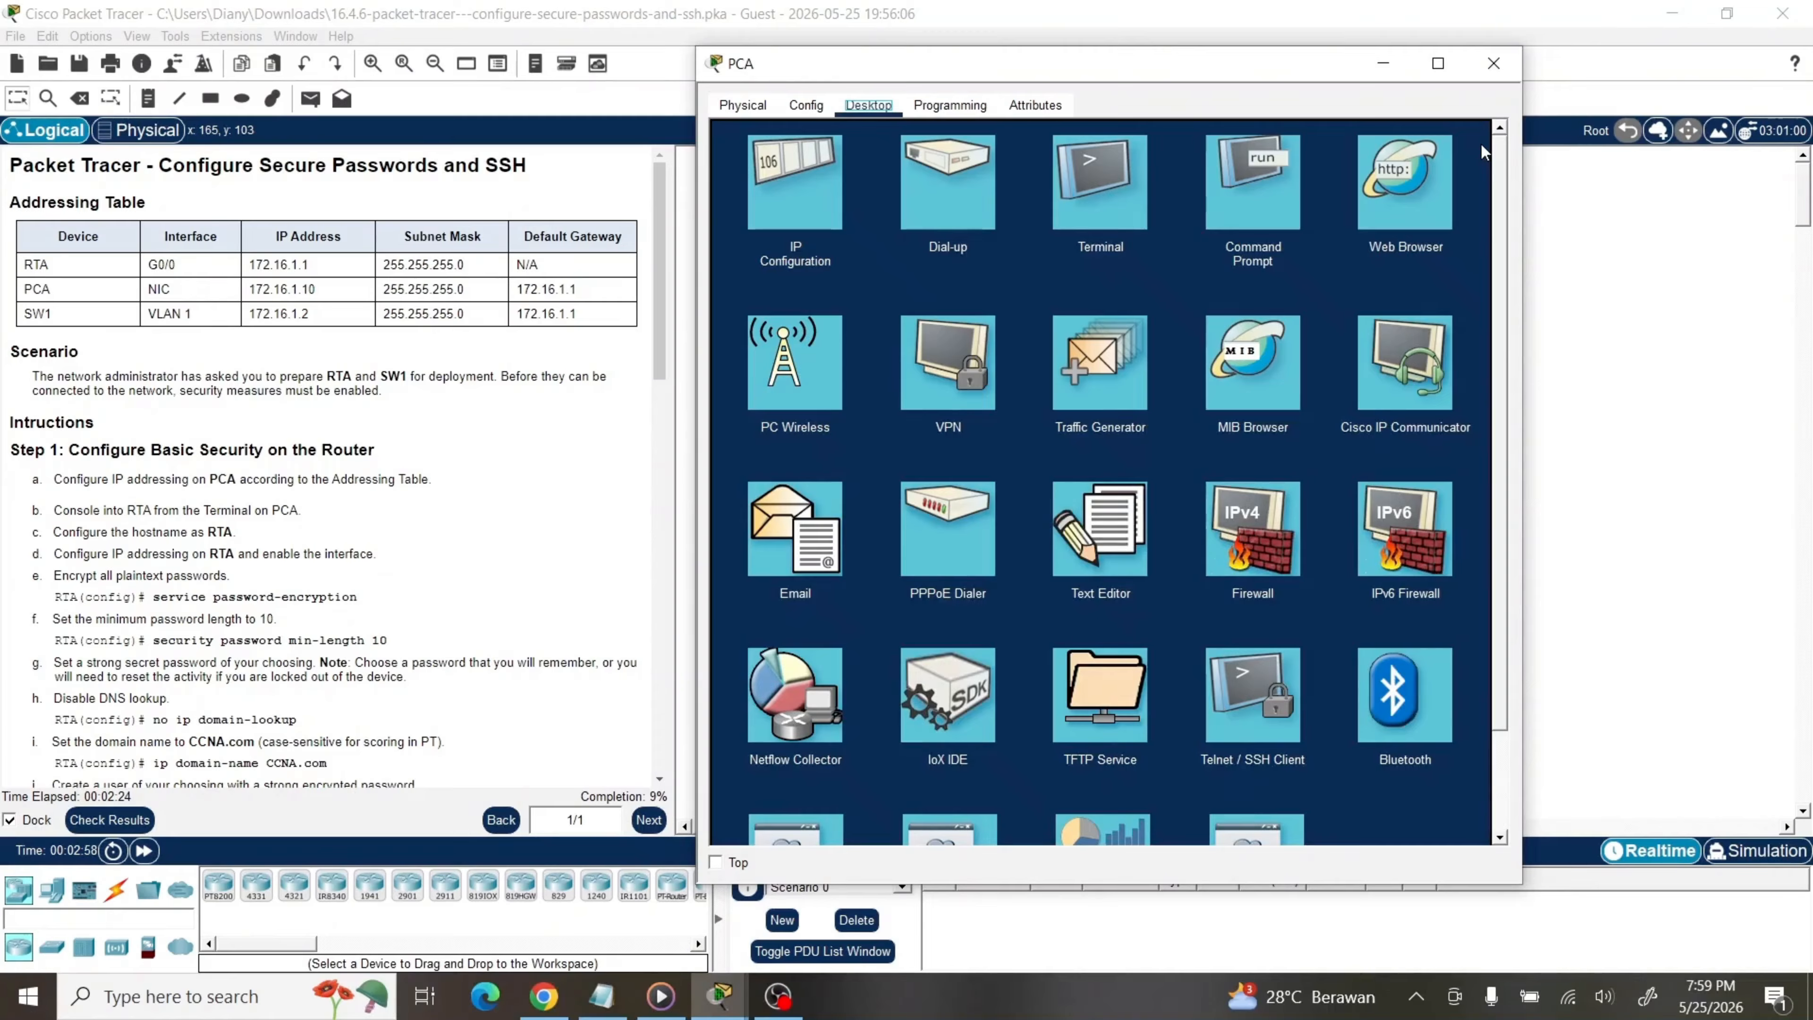
# Start the router console from PCA's Terminal, enter global configuration mode and set hostname RTA
pyautogui.click(1082, 219)
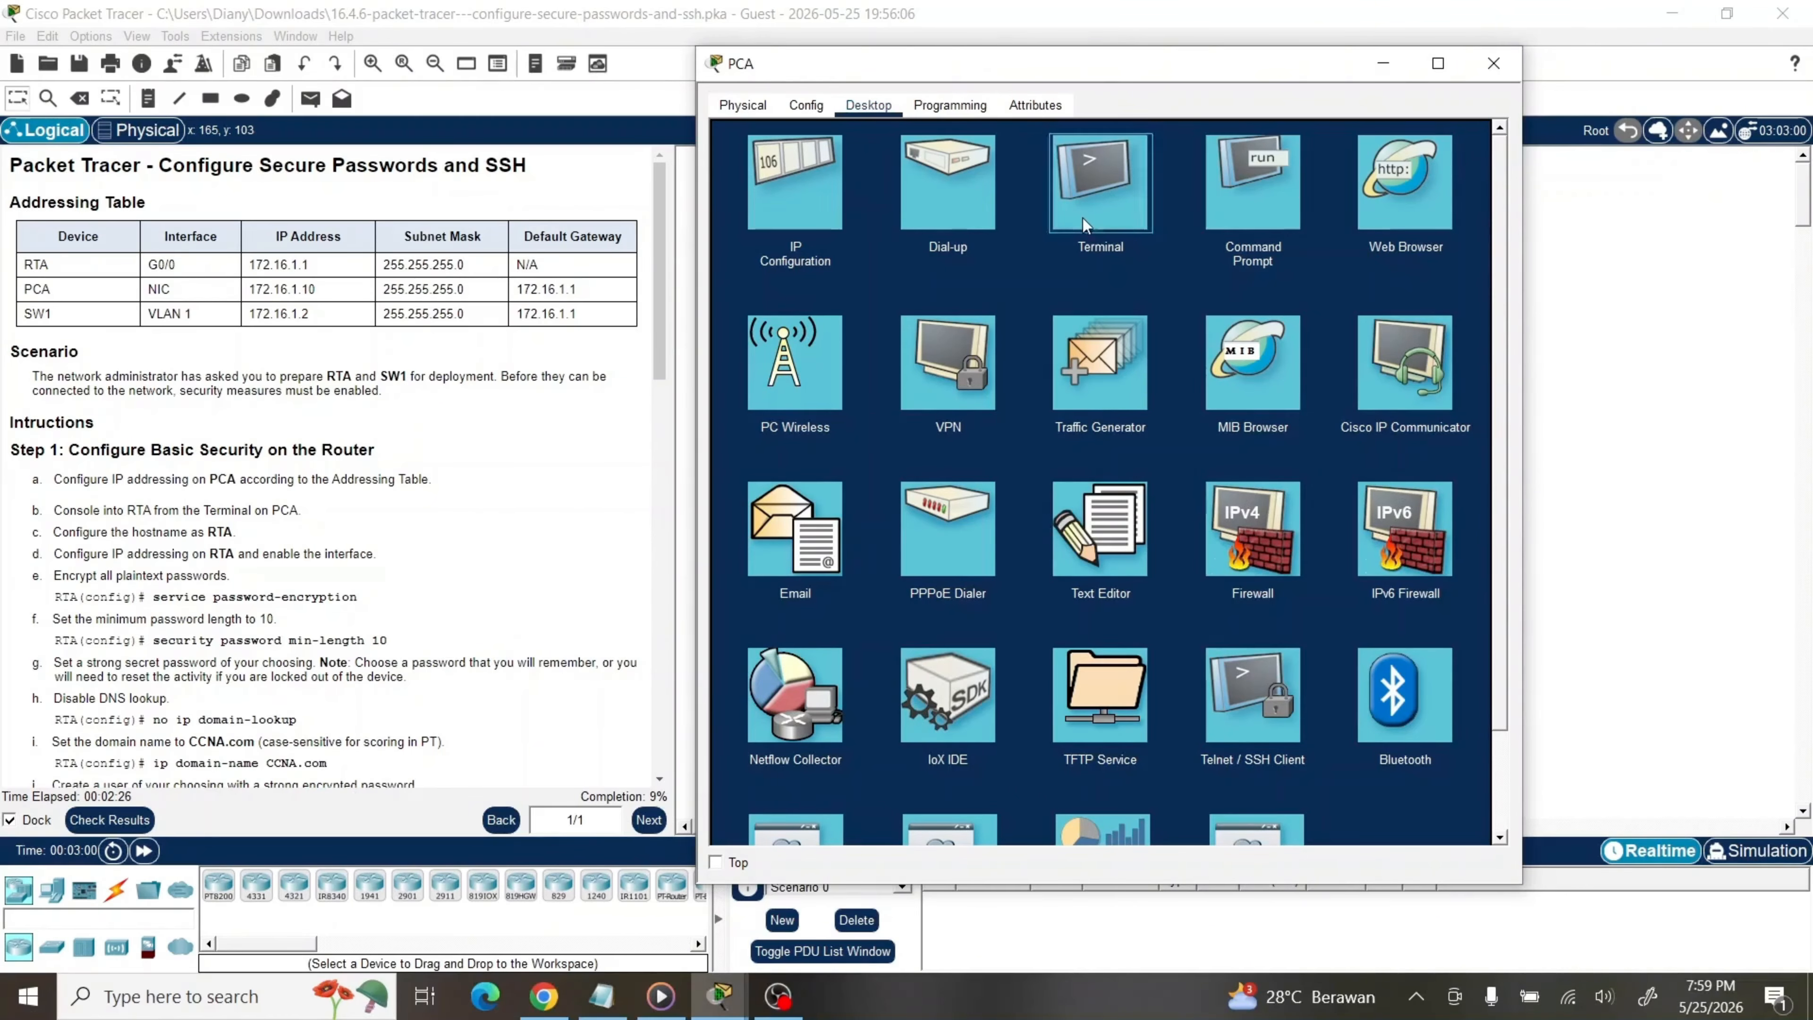
pyautogui.click(1441, 329)
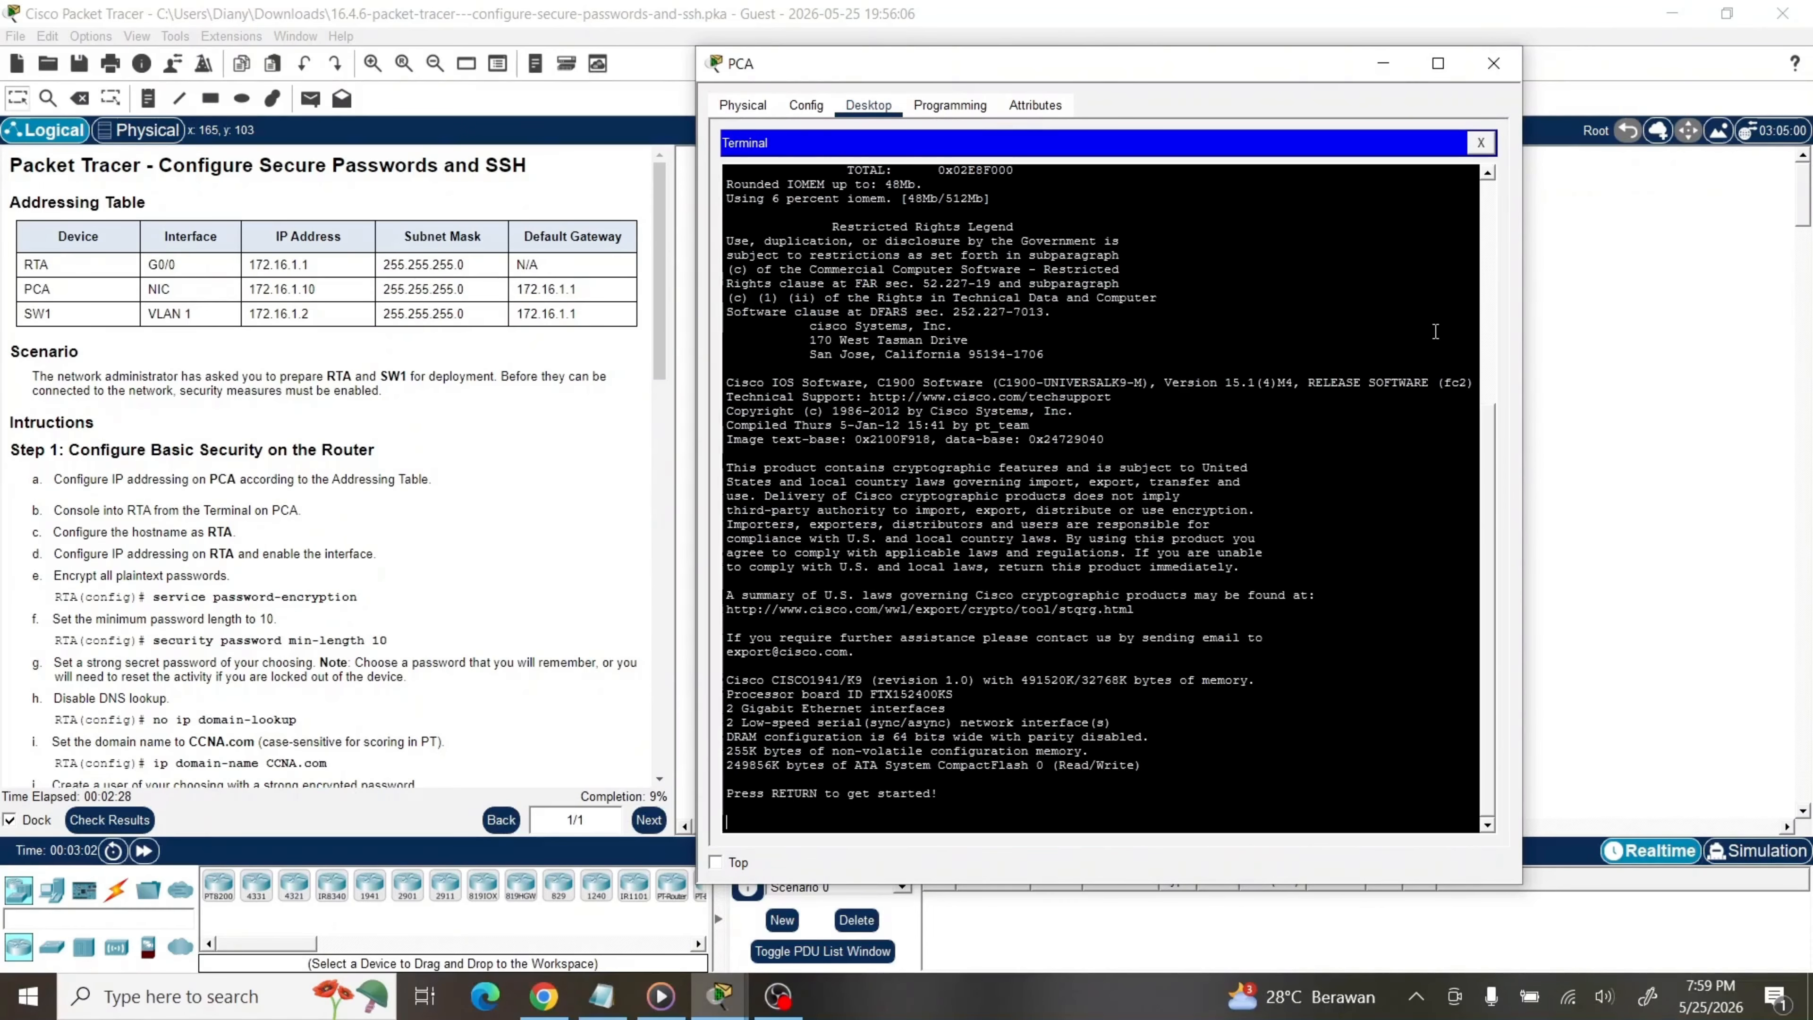
pyautogui.press('Return')
pyautogui.write('en')
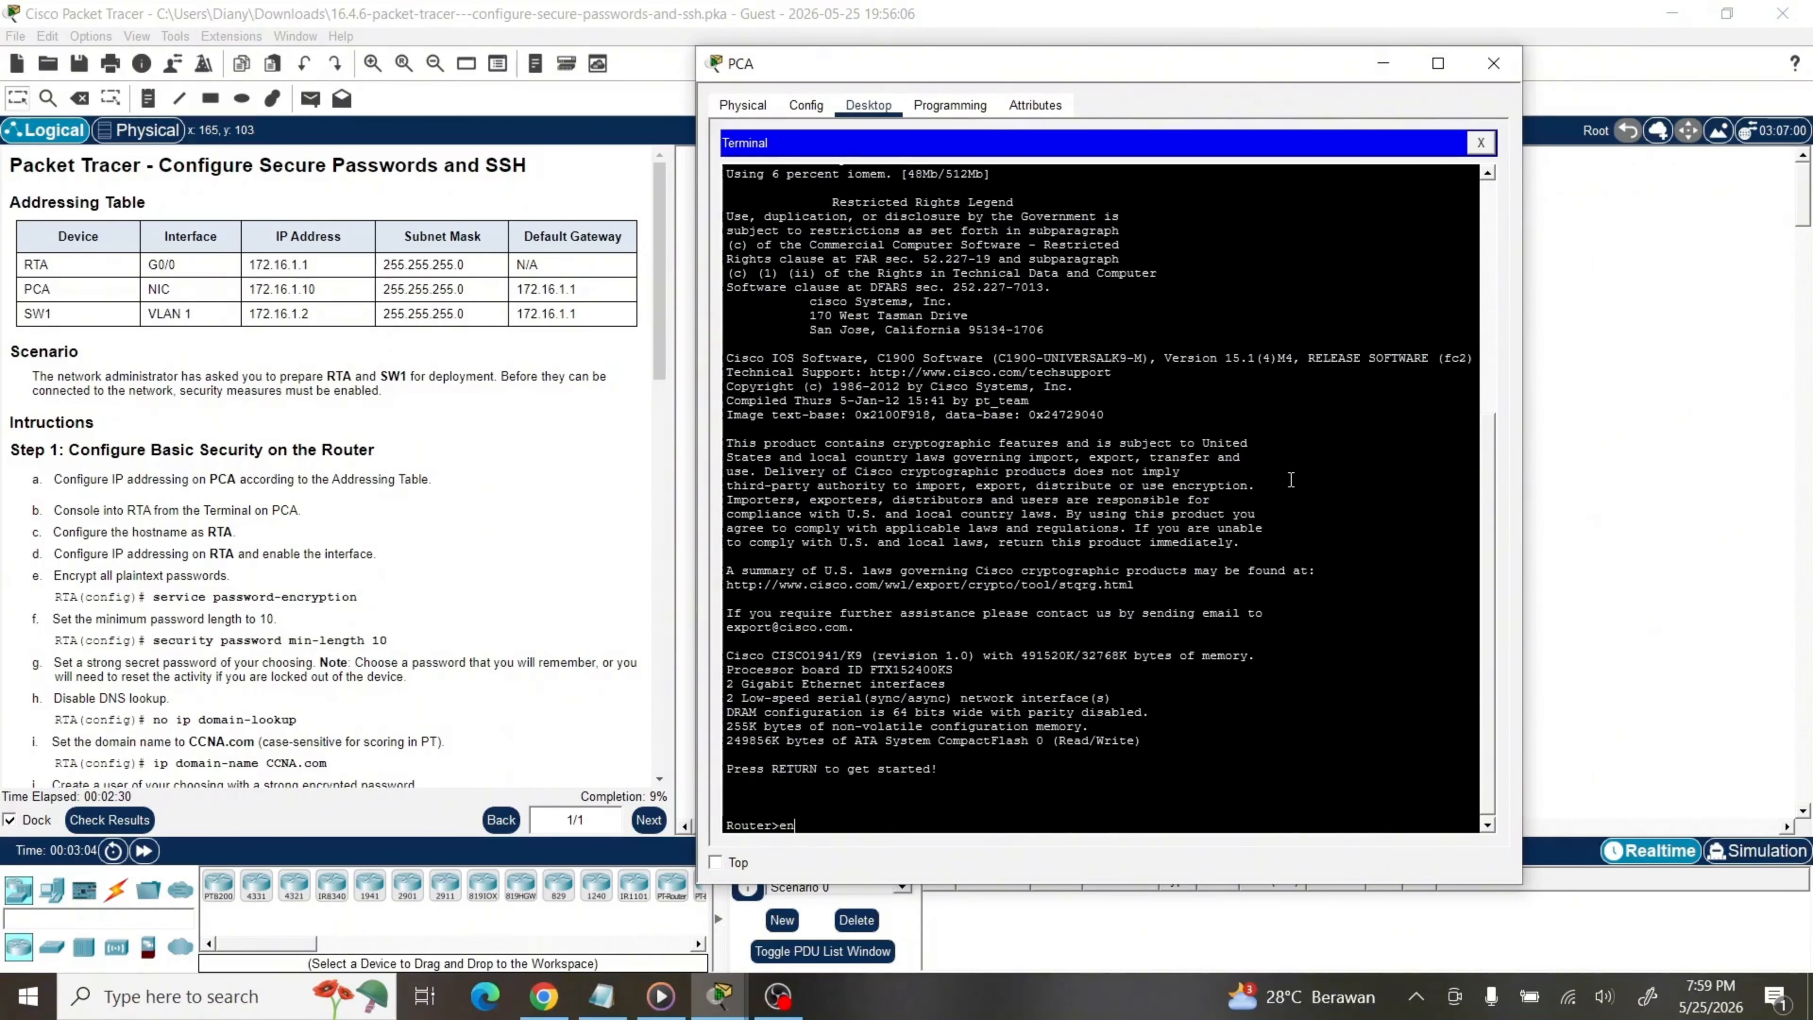
pyautogui.press('Return')
pyautogui.write('conf t')
pyautogui.press('Return')
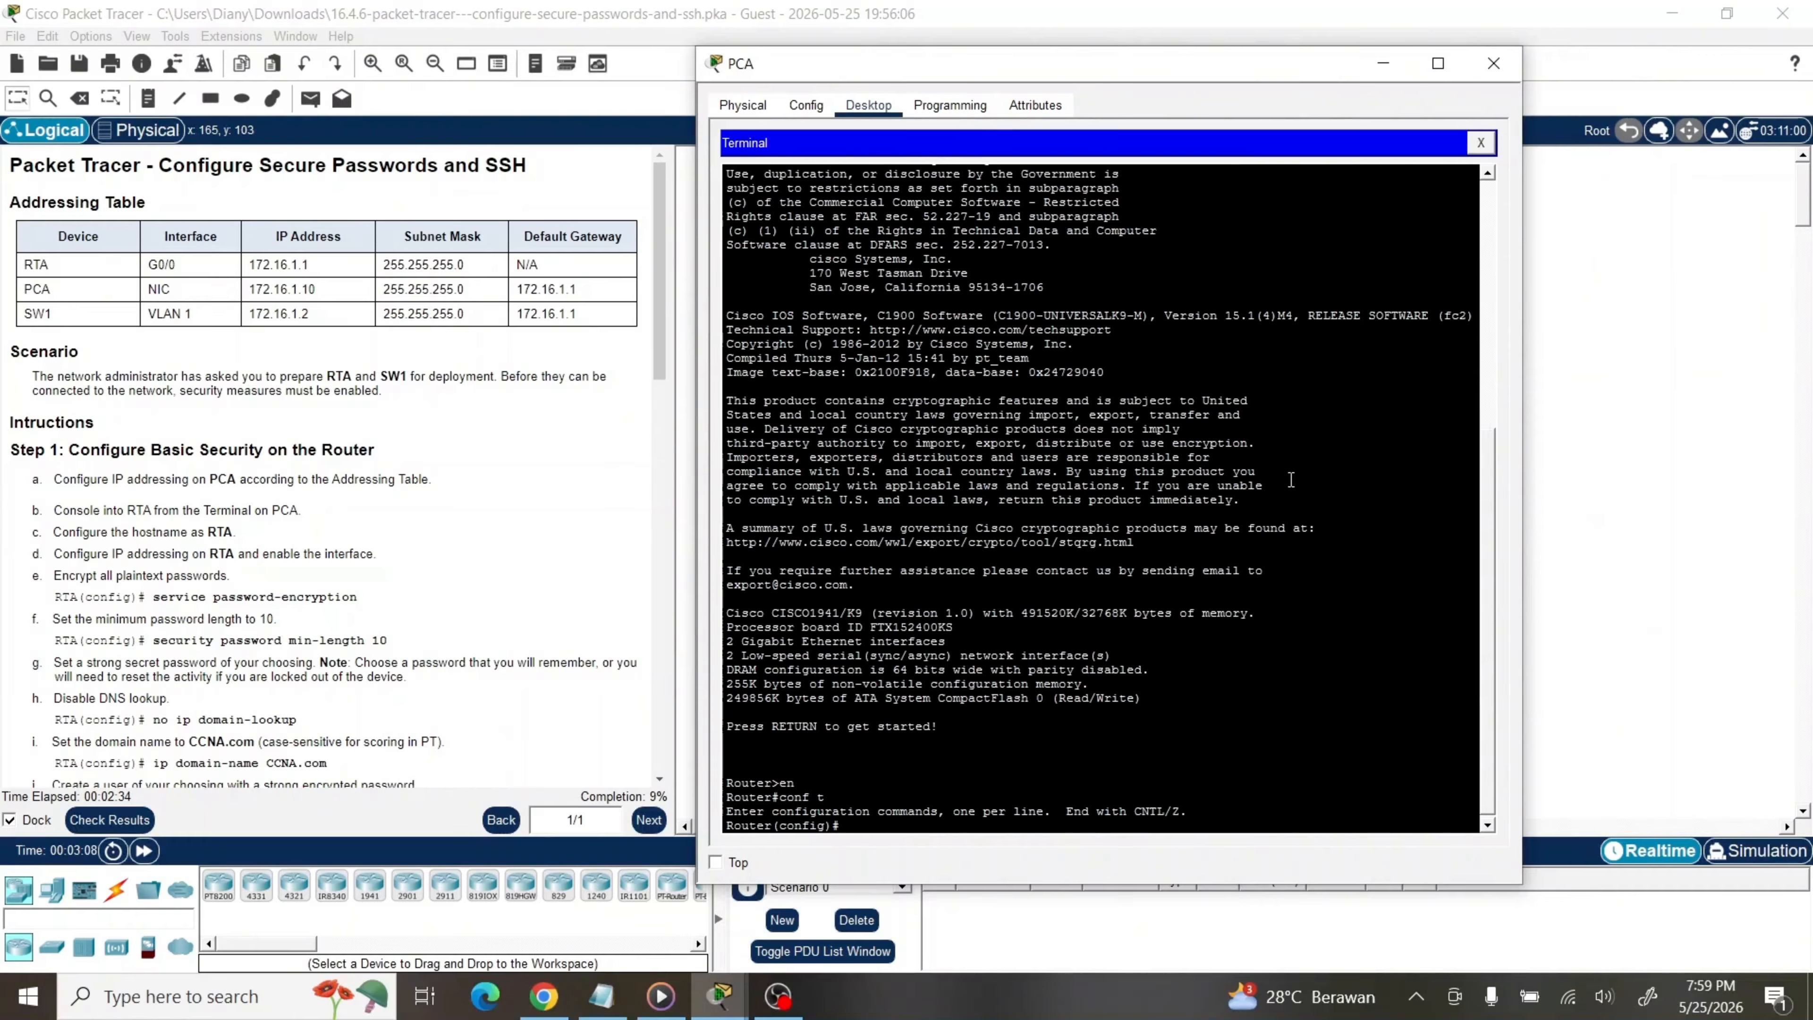
pyautogui.write('hos')
pyautogui.press('Tab')
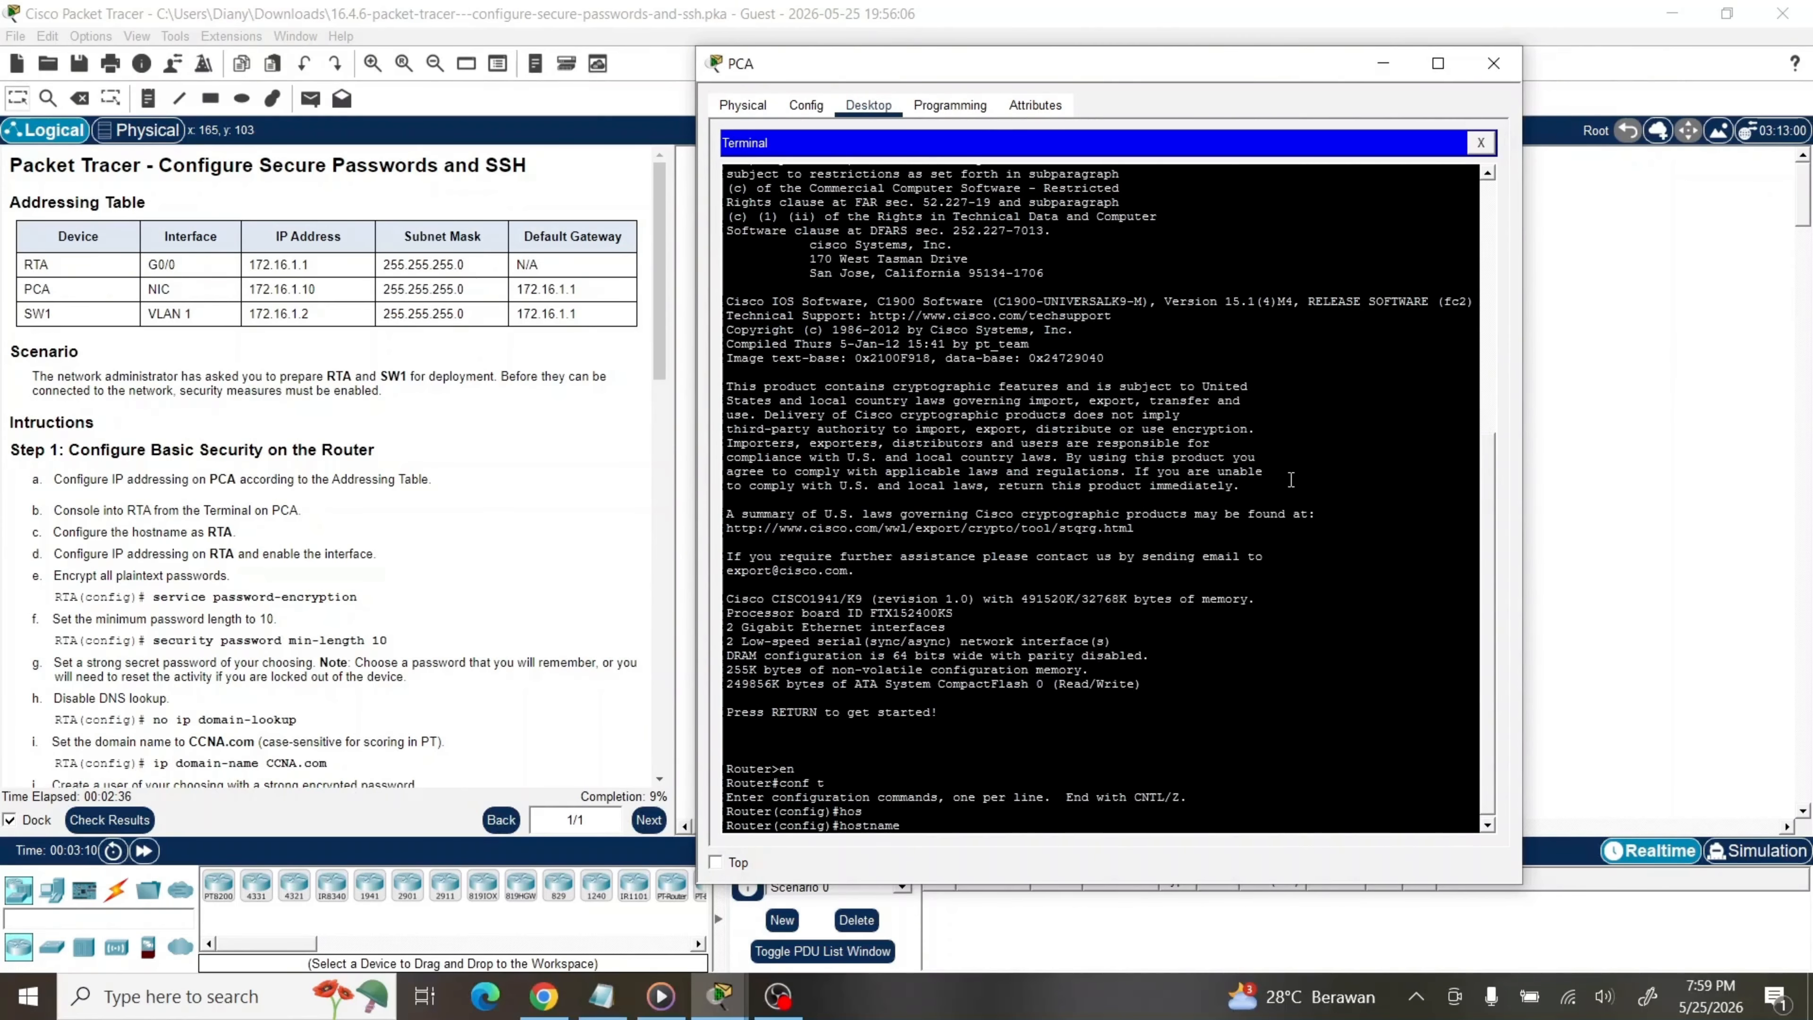
pyautogui.write('RTA')
pyautogui.press('Return')
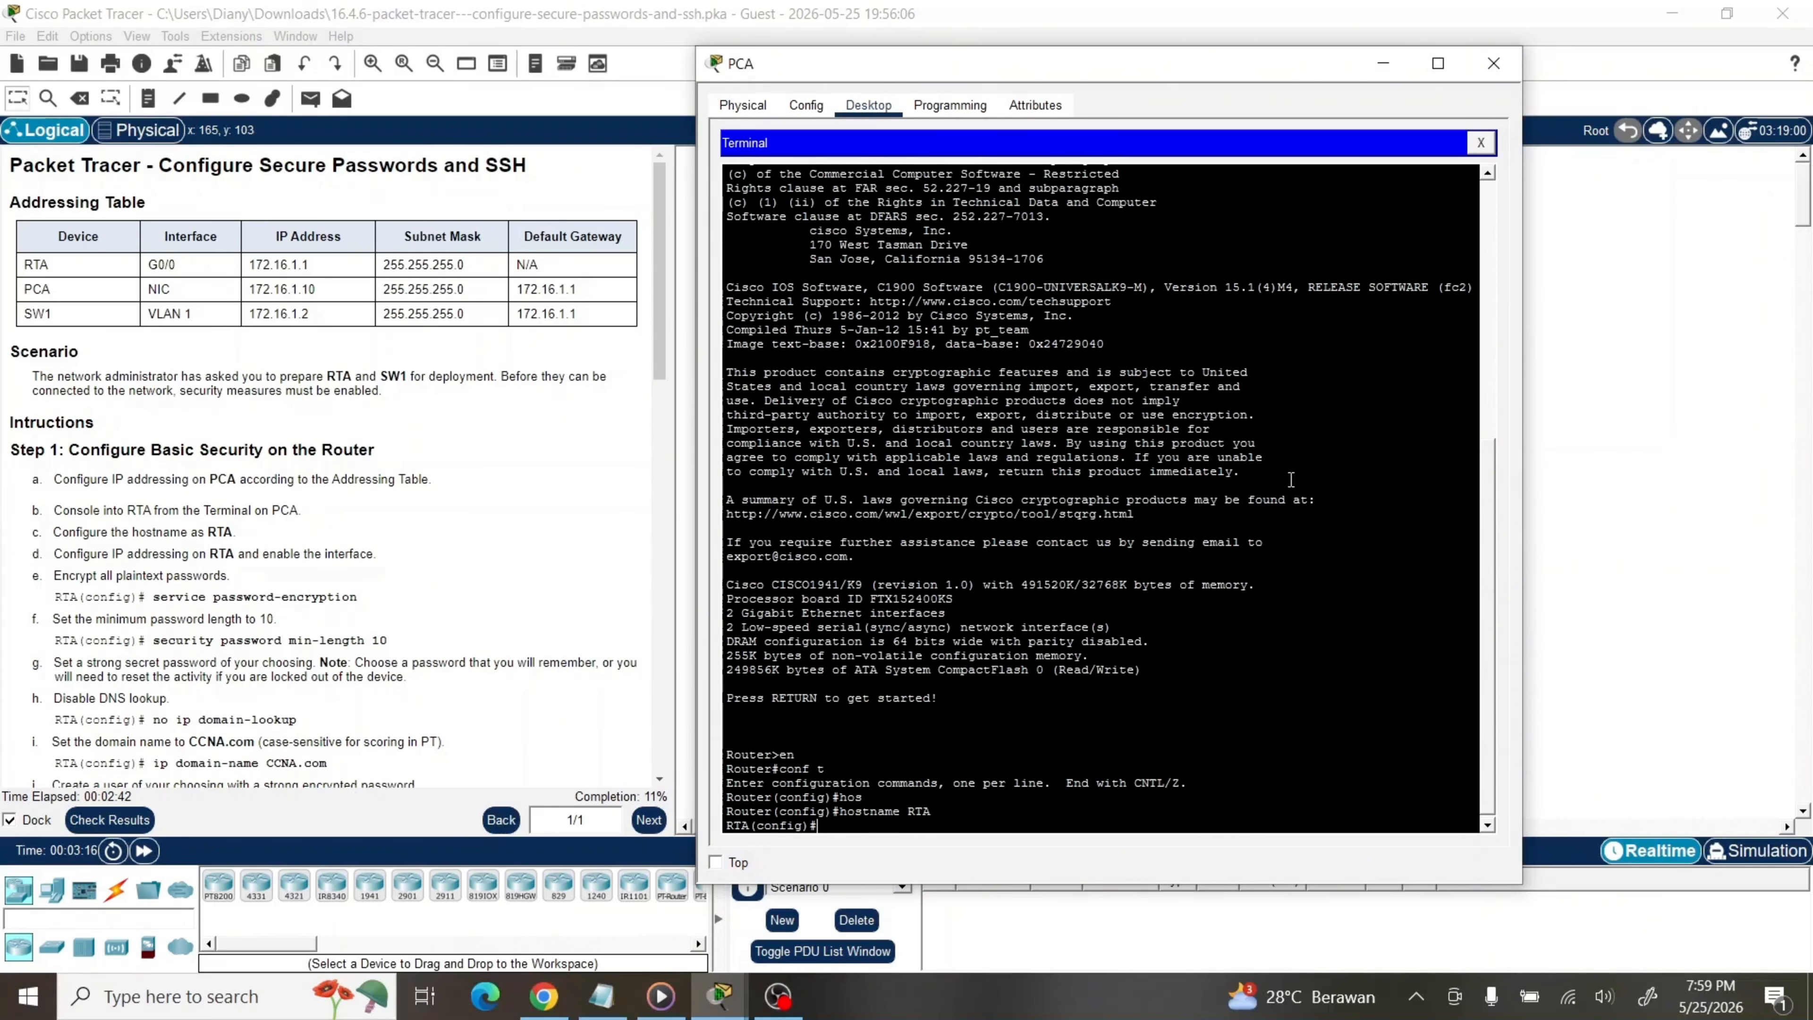
# Assign interface GigabitEthernet0/0 the address 172.16.1.1 255.255.255.0
pyautogui.write('int')
pyautogui.press('Tab')
pyautogui.write('g')
pyautogui.press('Tab')
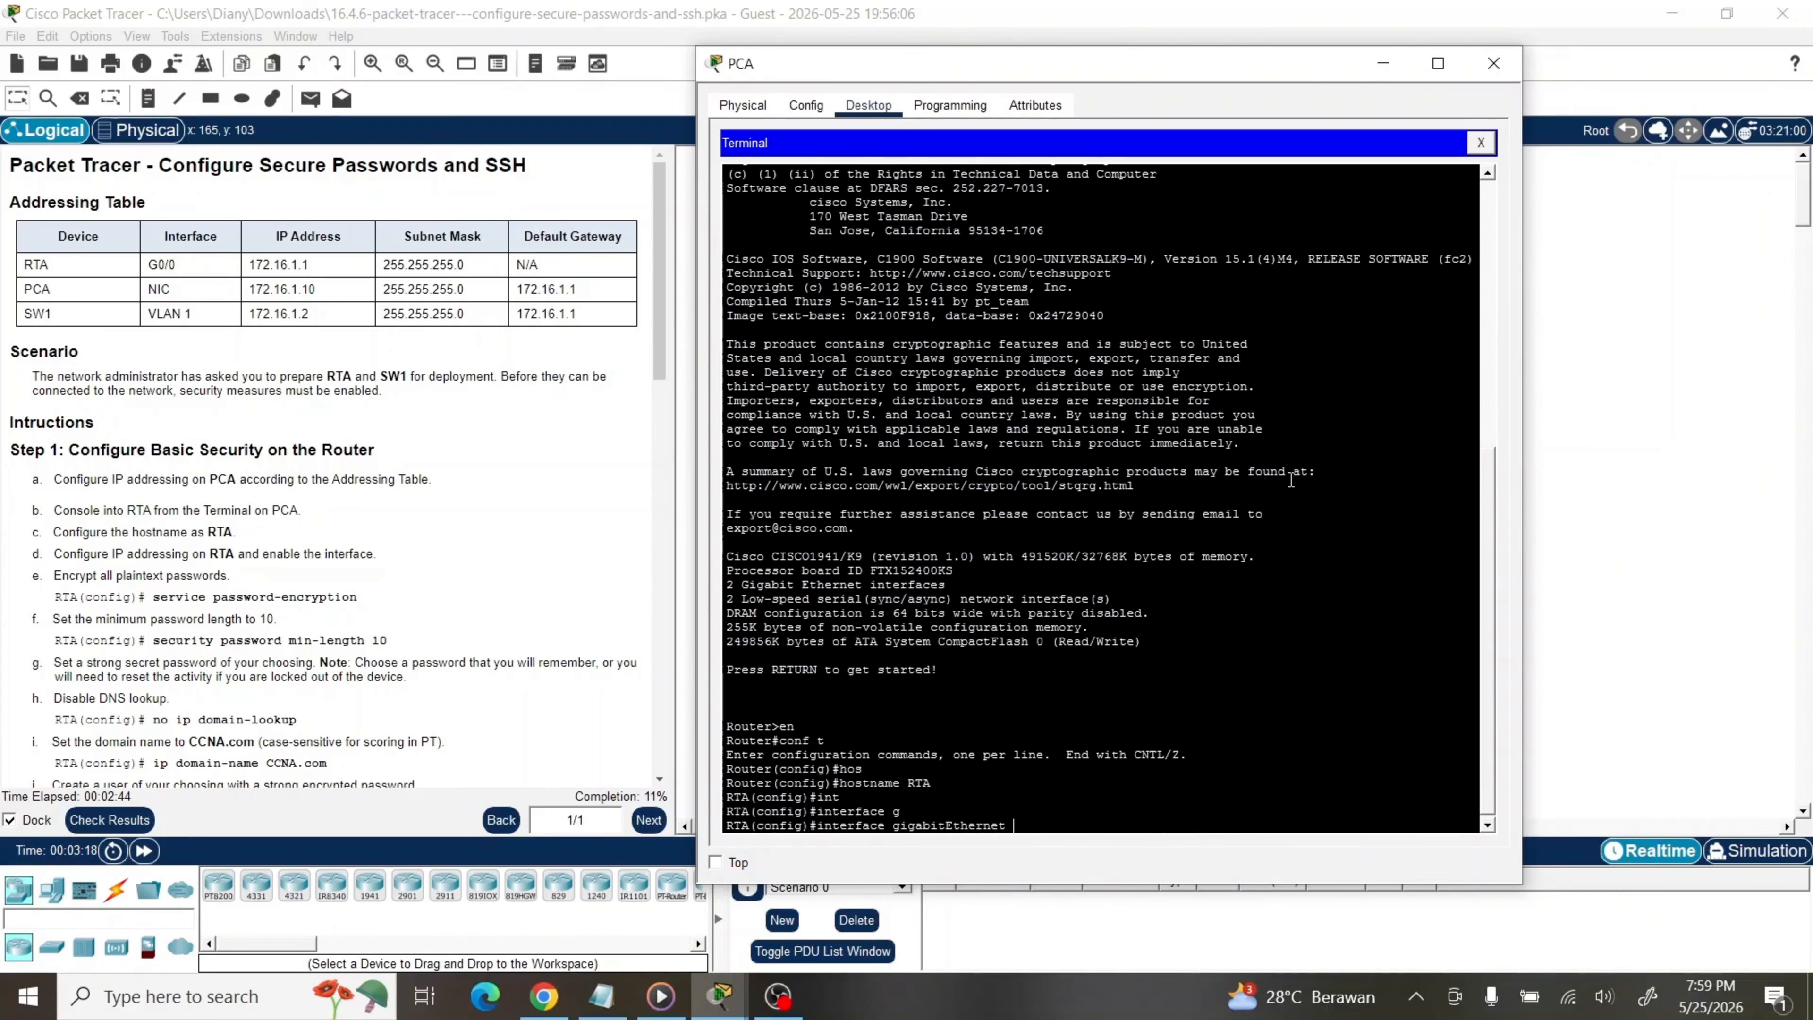
pyautogui.write('0/0')
pyautogui.press('Return')
pyautogui.write('ip add')
pyautogui.press('Tab')
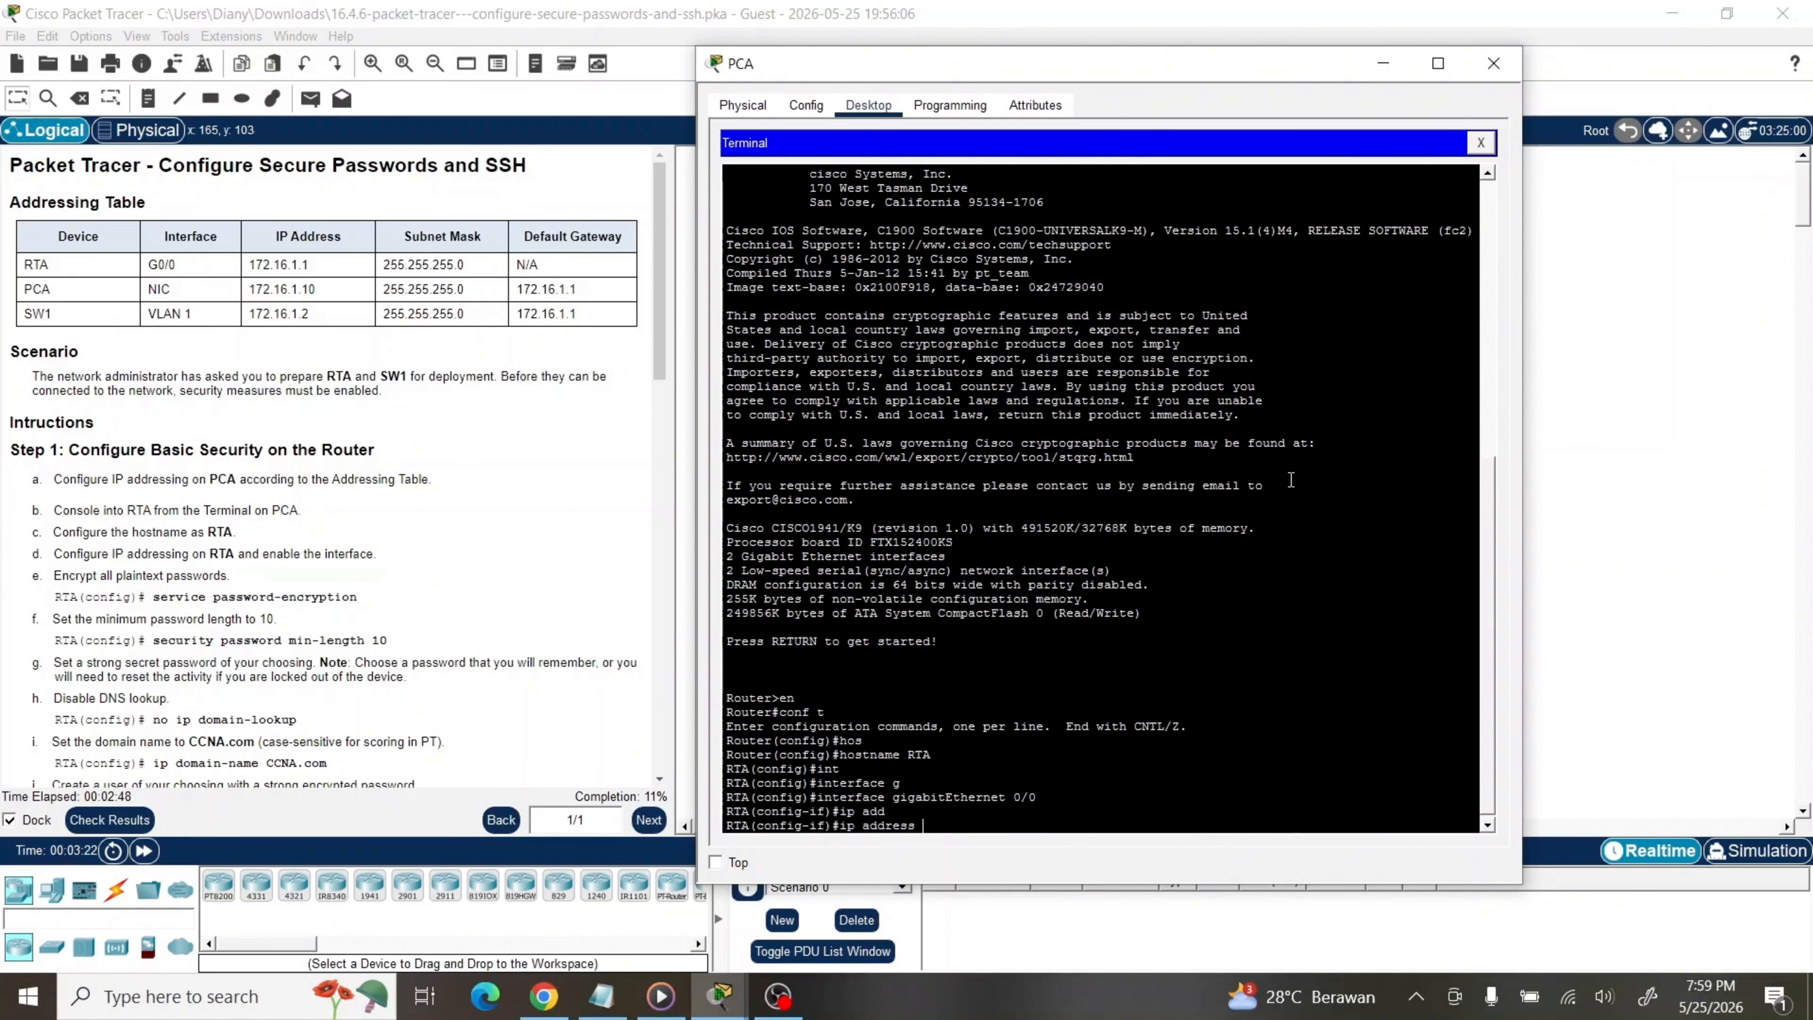
pyautogui.write('172.16.1.1 255.255.255.0')
pyautogui.press('Return')
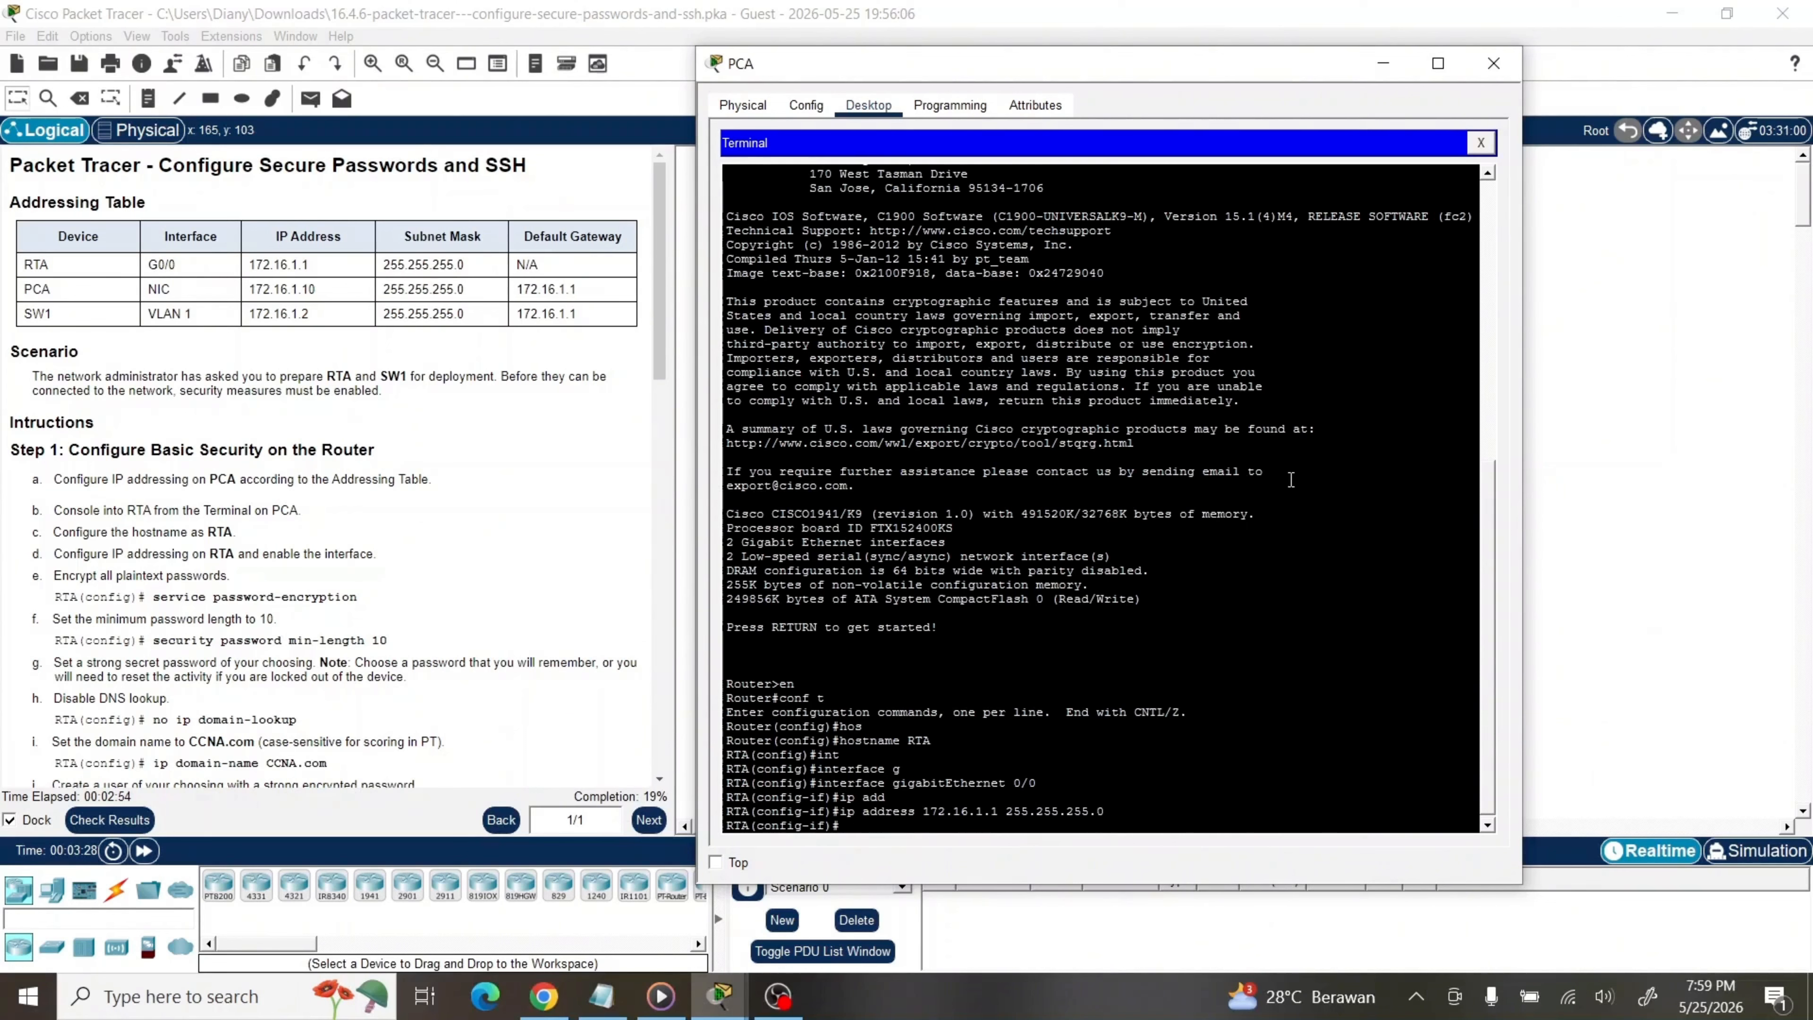
# Enable G0/0 with no shutdown and return to global configuration mode
pyautogui.write('no sh')
pyautogui.press('Tab')
pyautogui.press('Return')
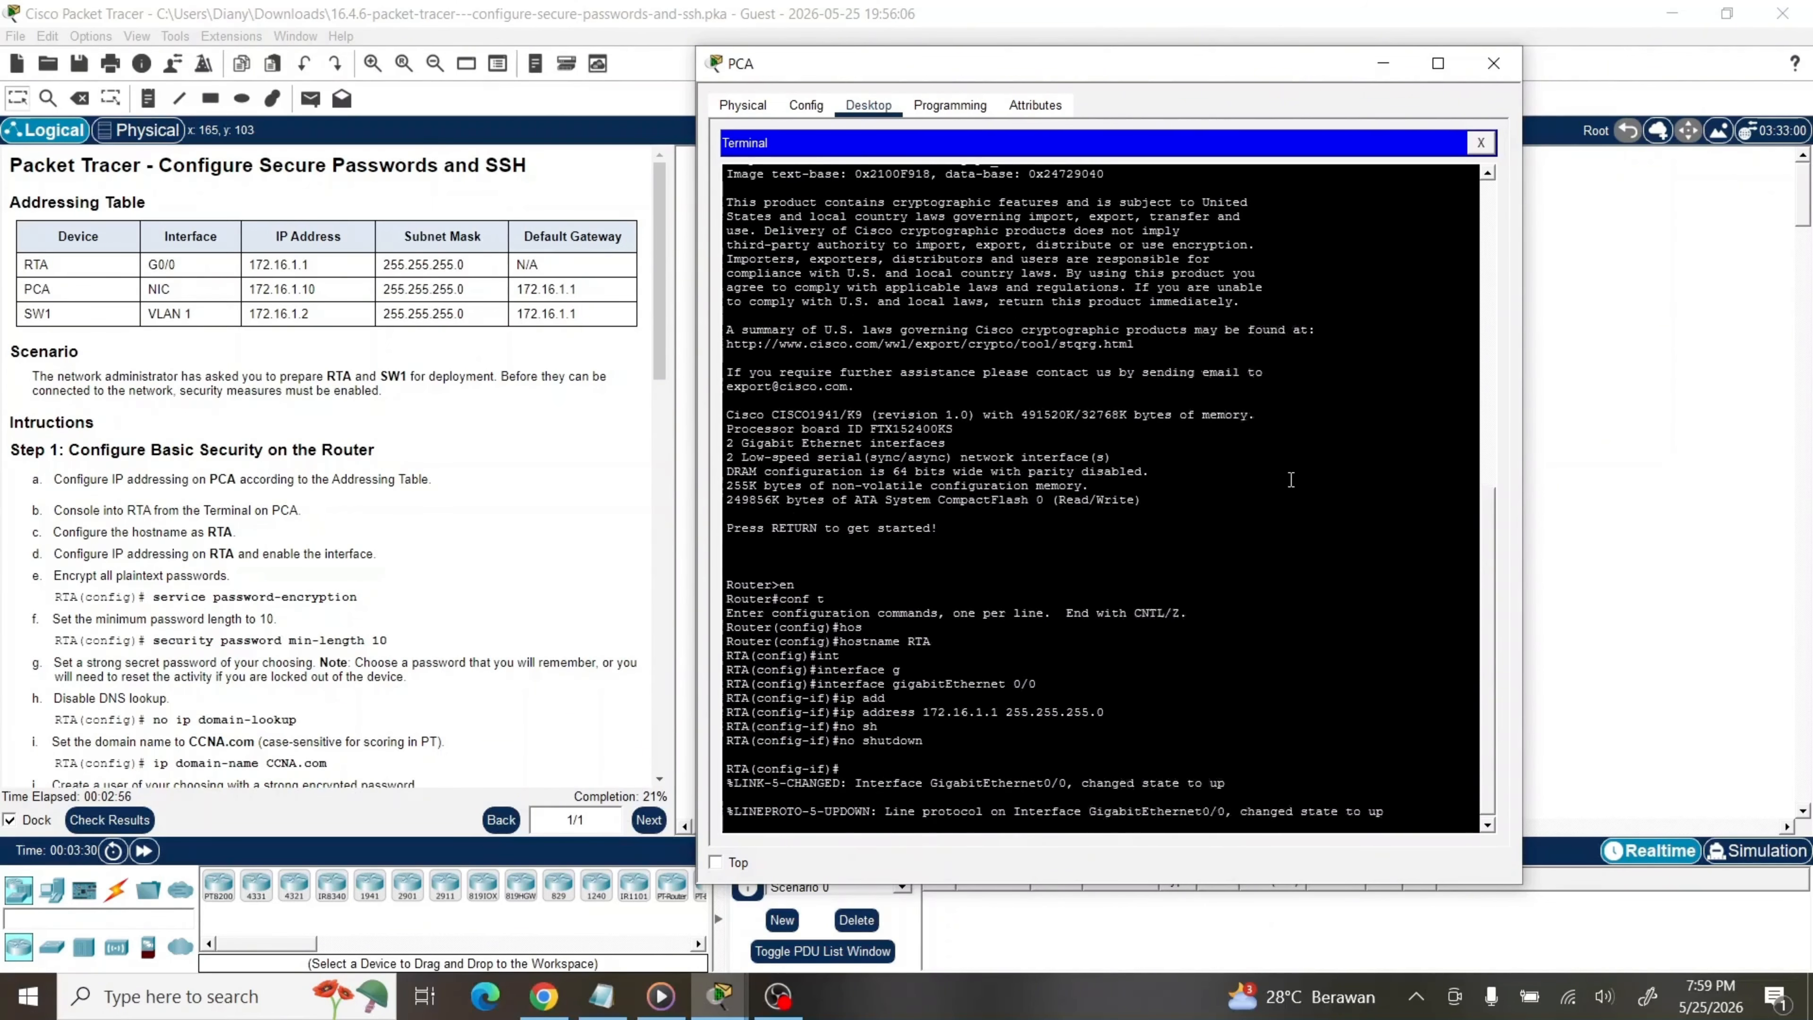
pyautogui.write('exit')
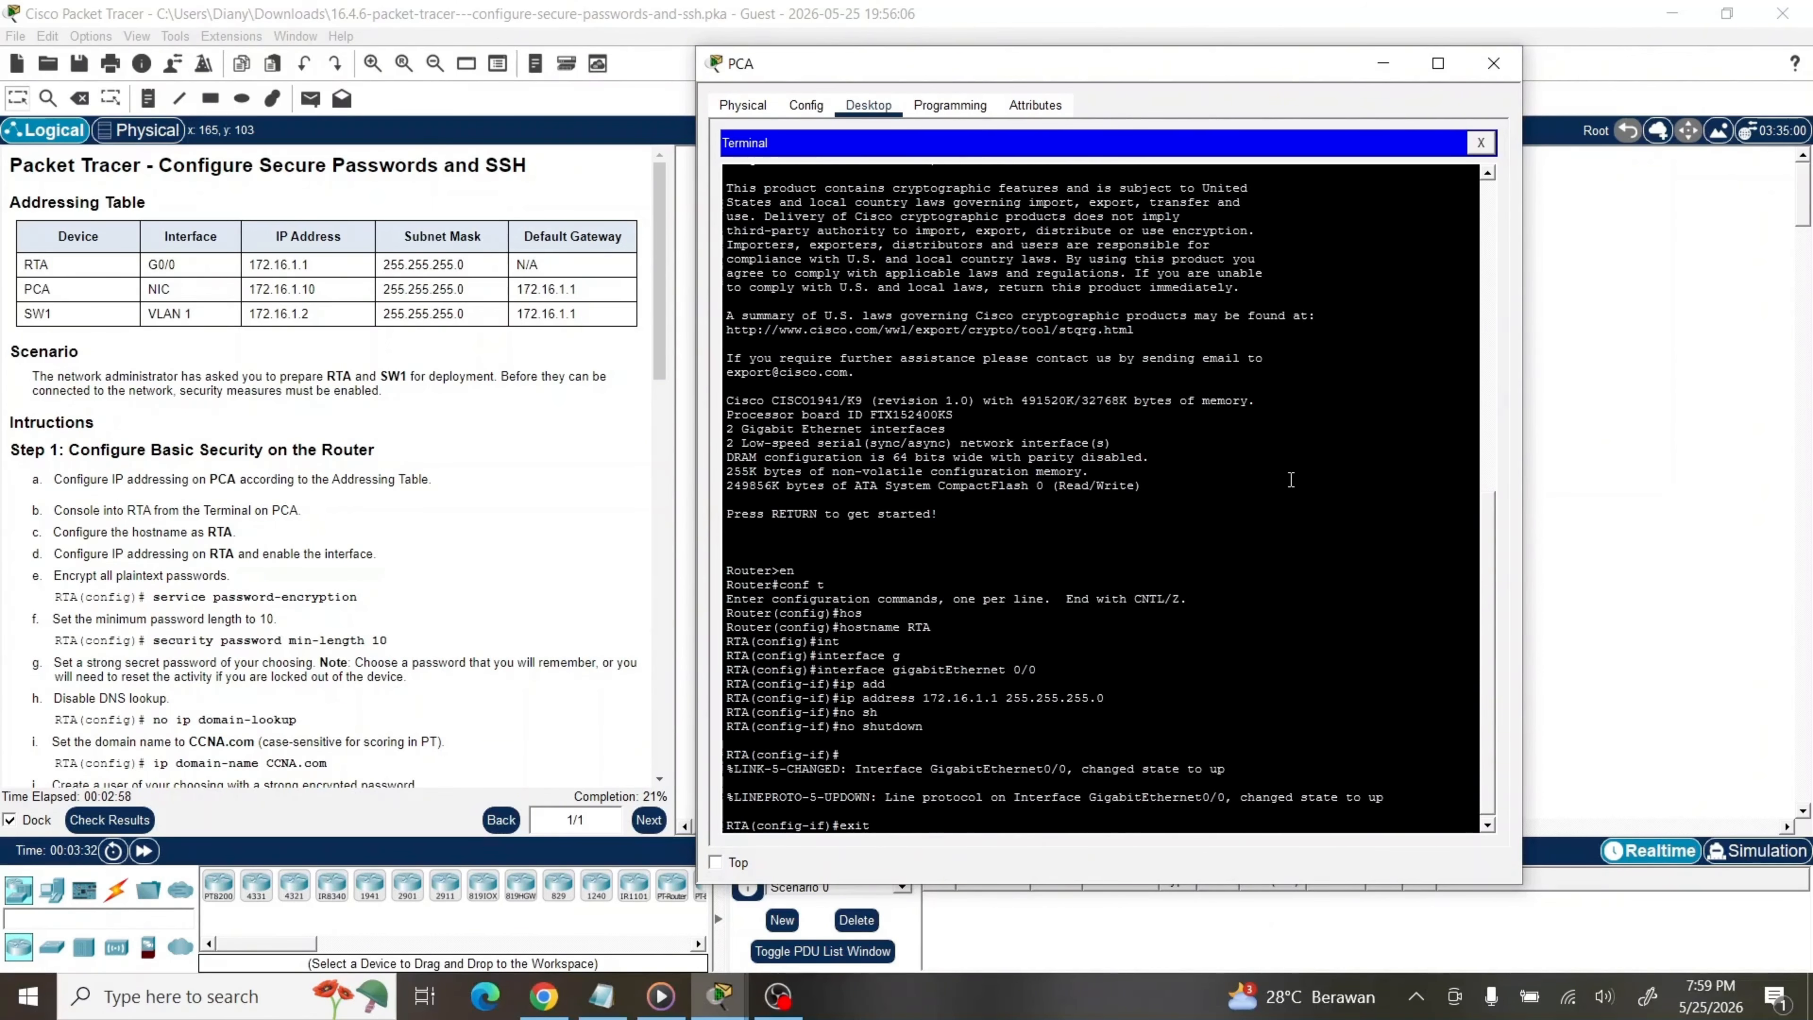
pyautogui.press('Return')
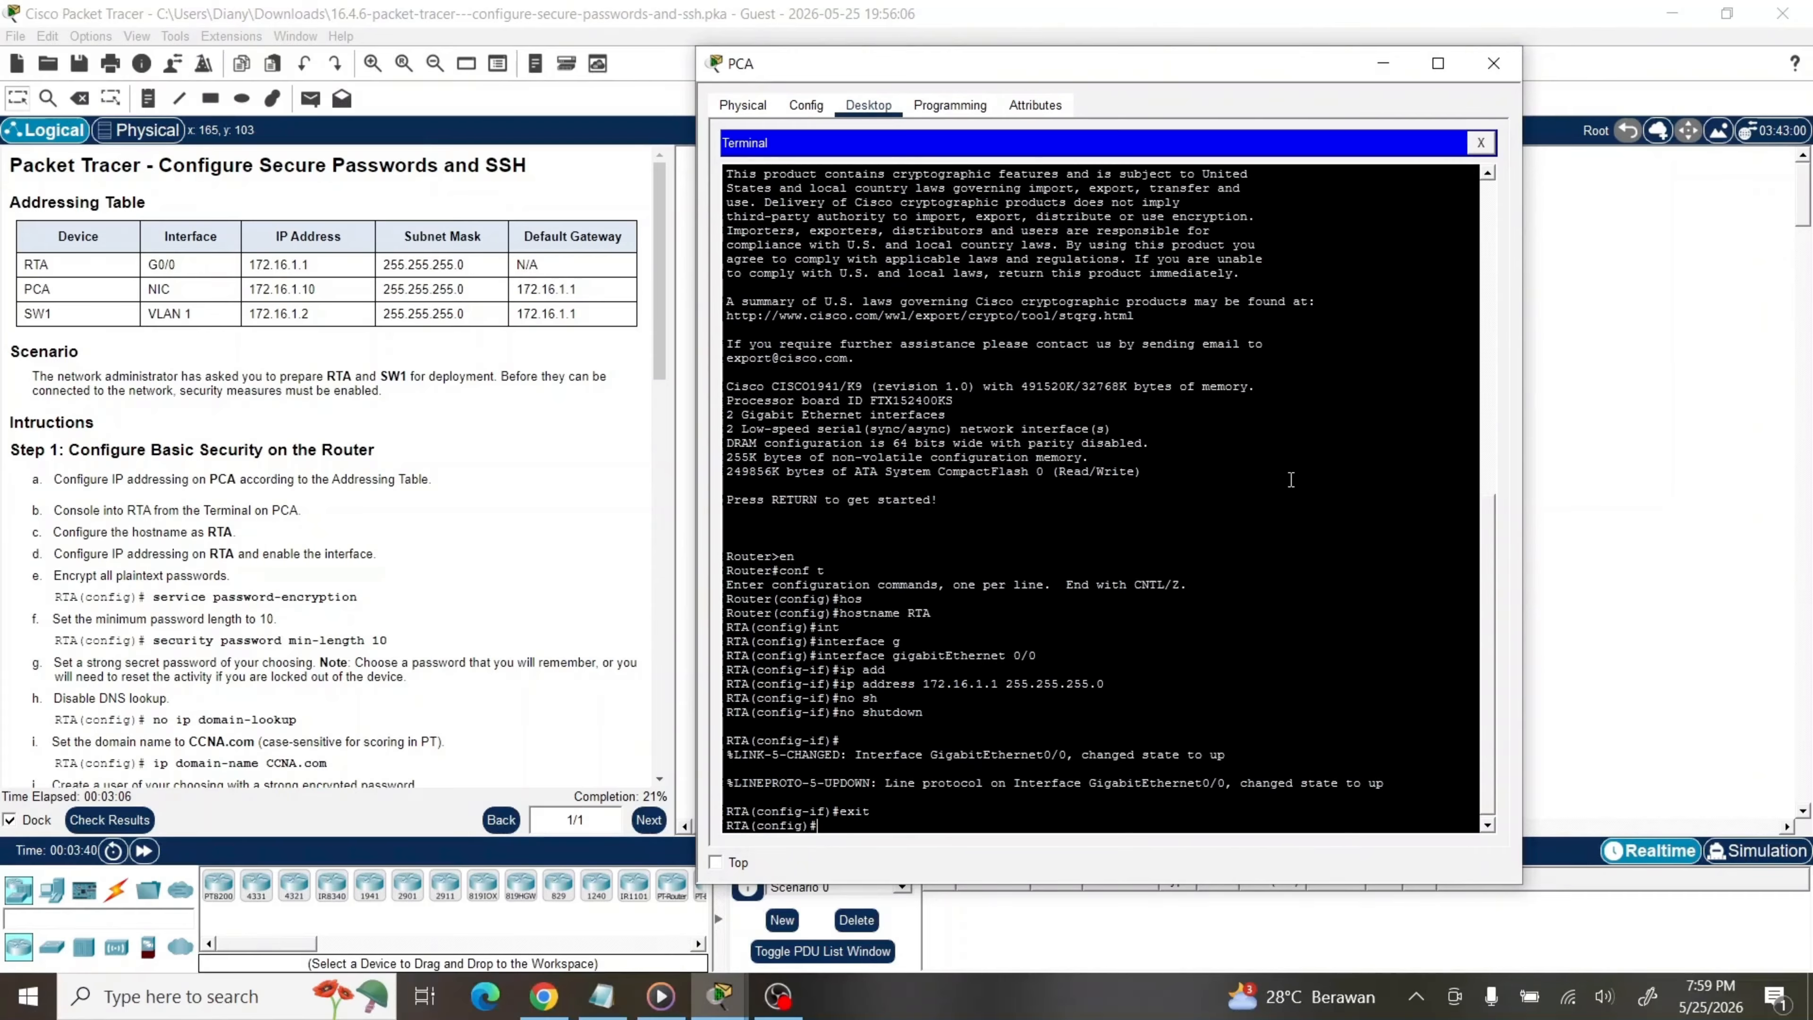
# Turn on service password-encryption on RTA
pyautogui.press('Tab')
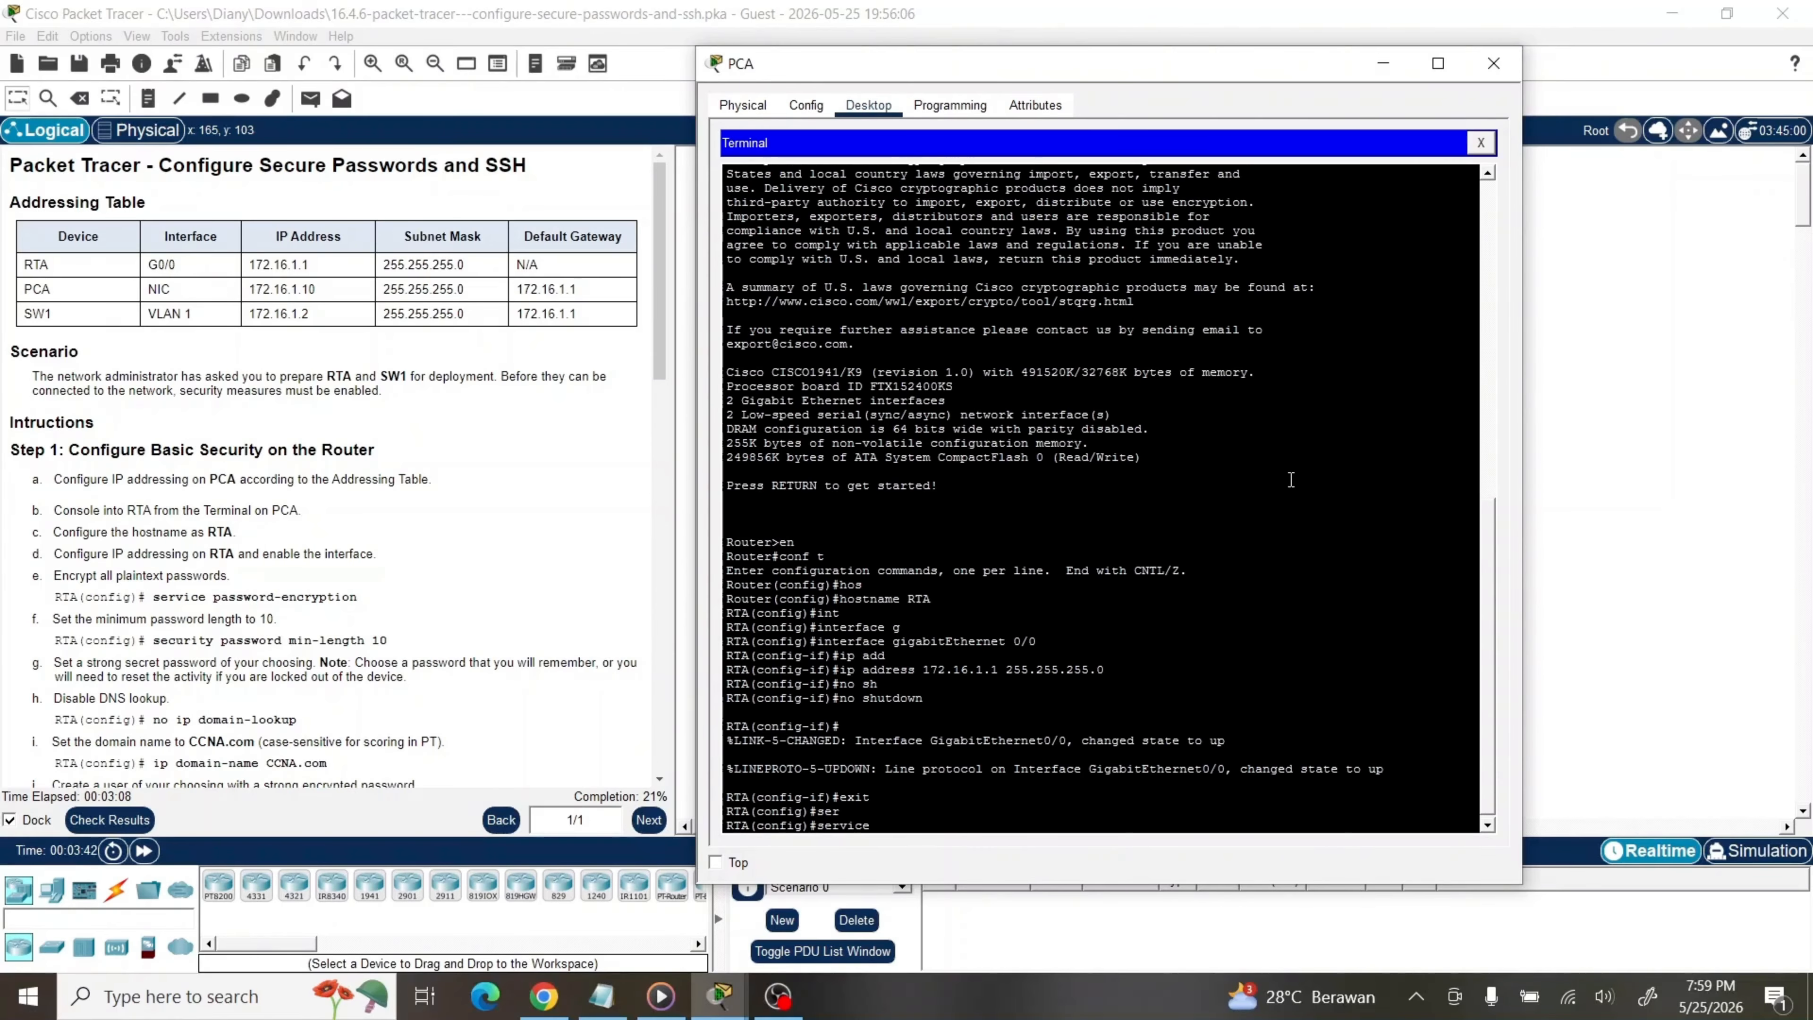
pyautogui.write('pass')
pyautogui.press('Tab')
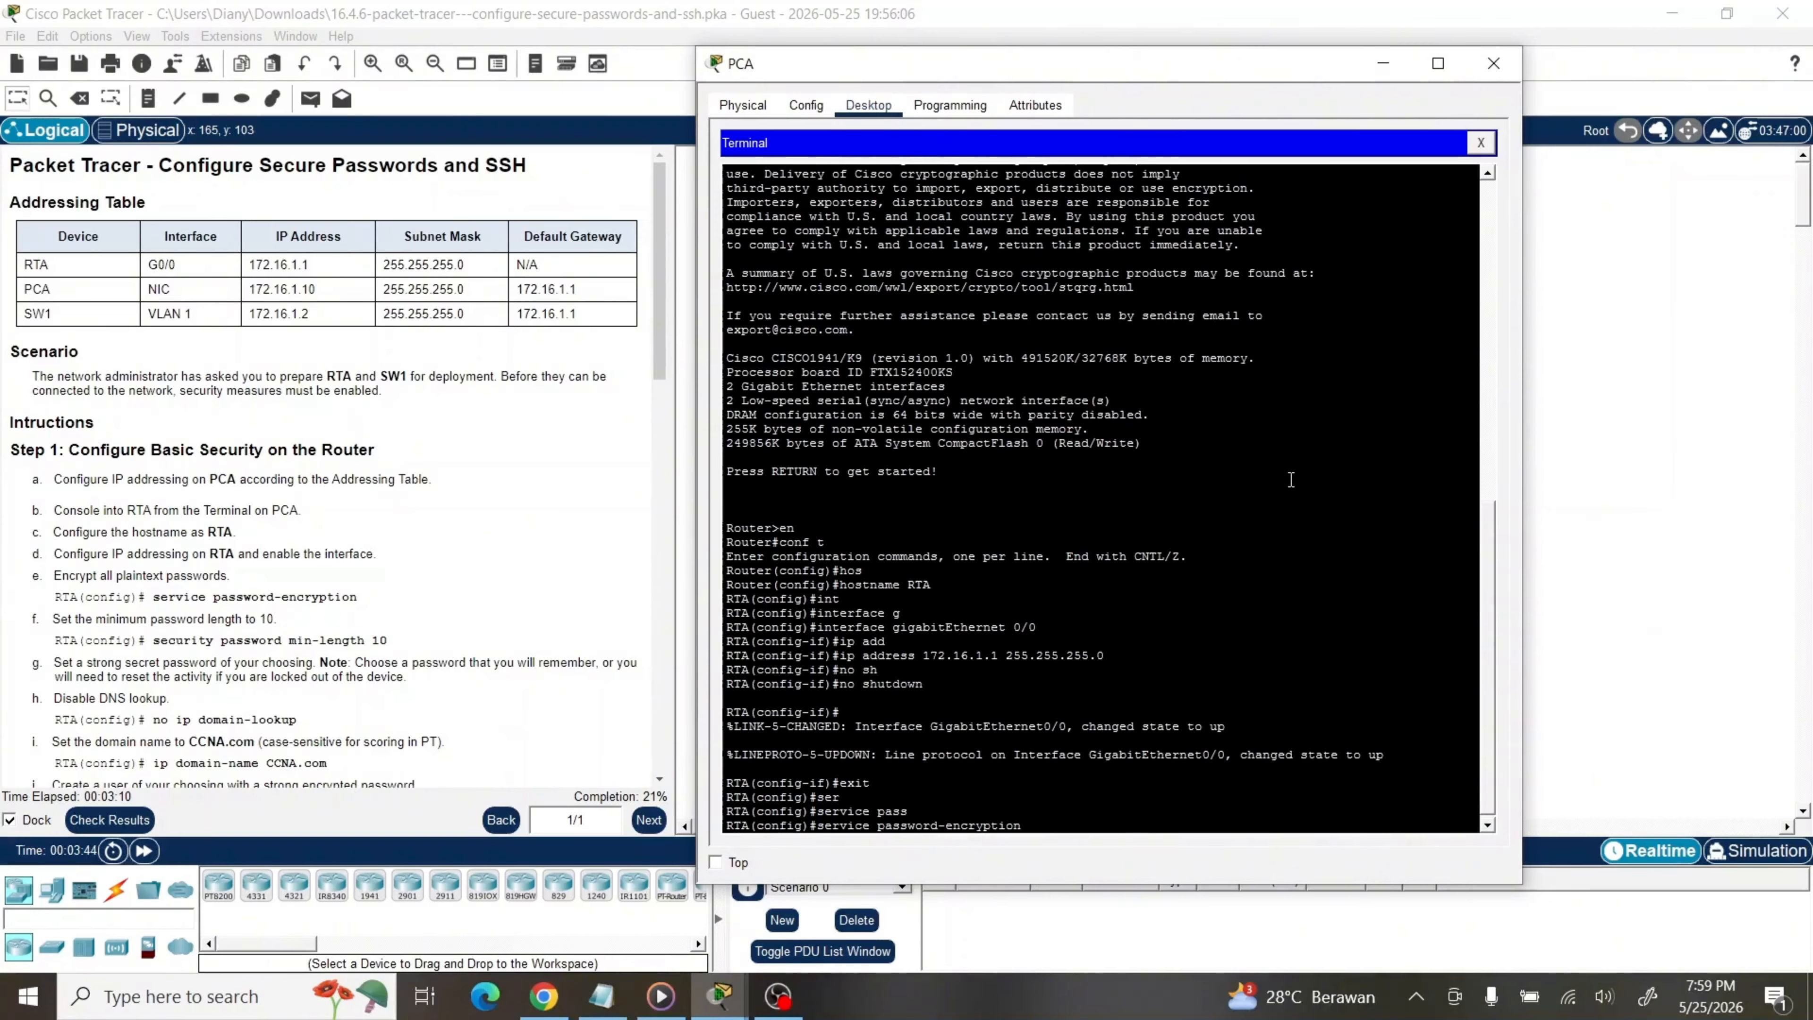
pyautogui.press('Return')
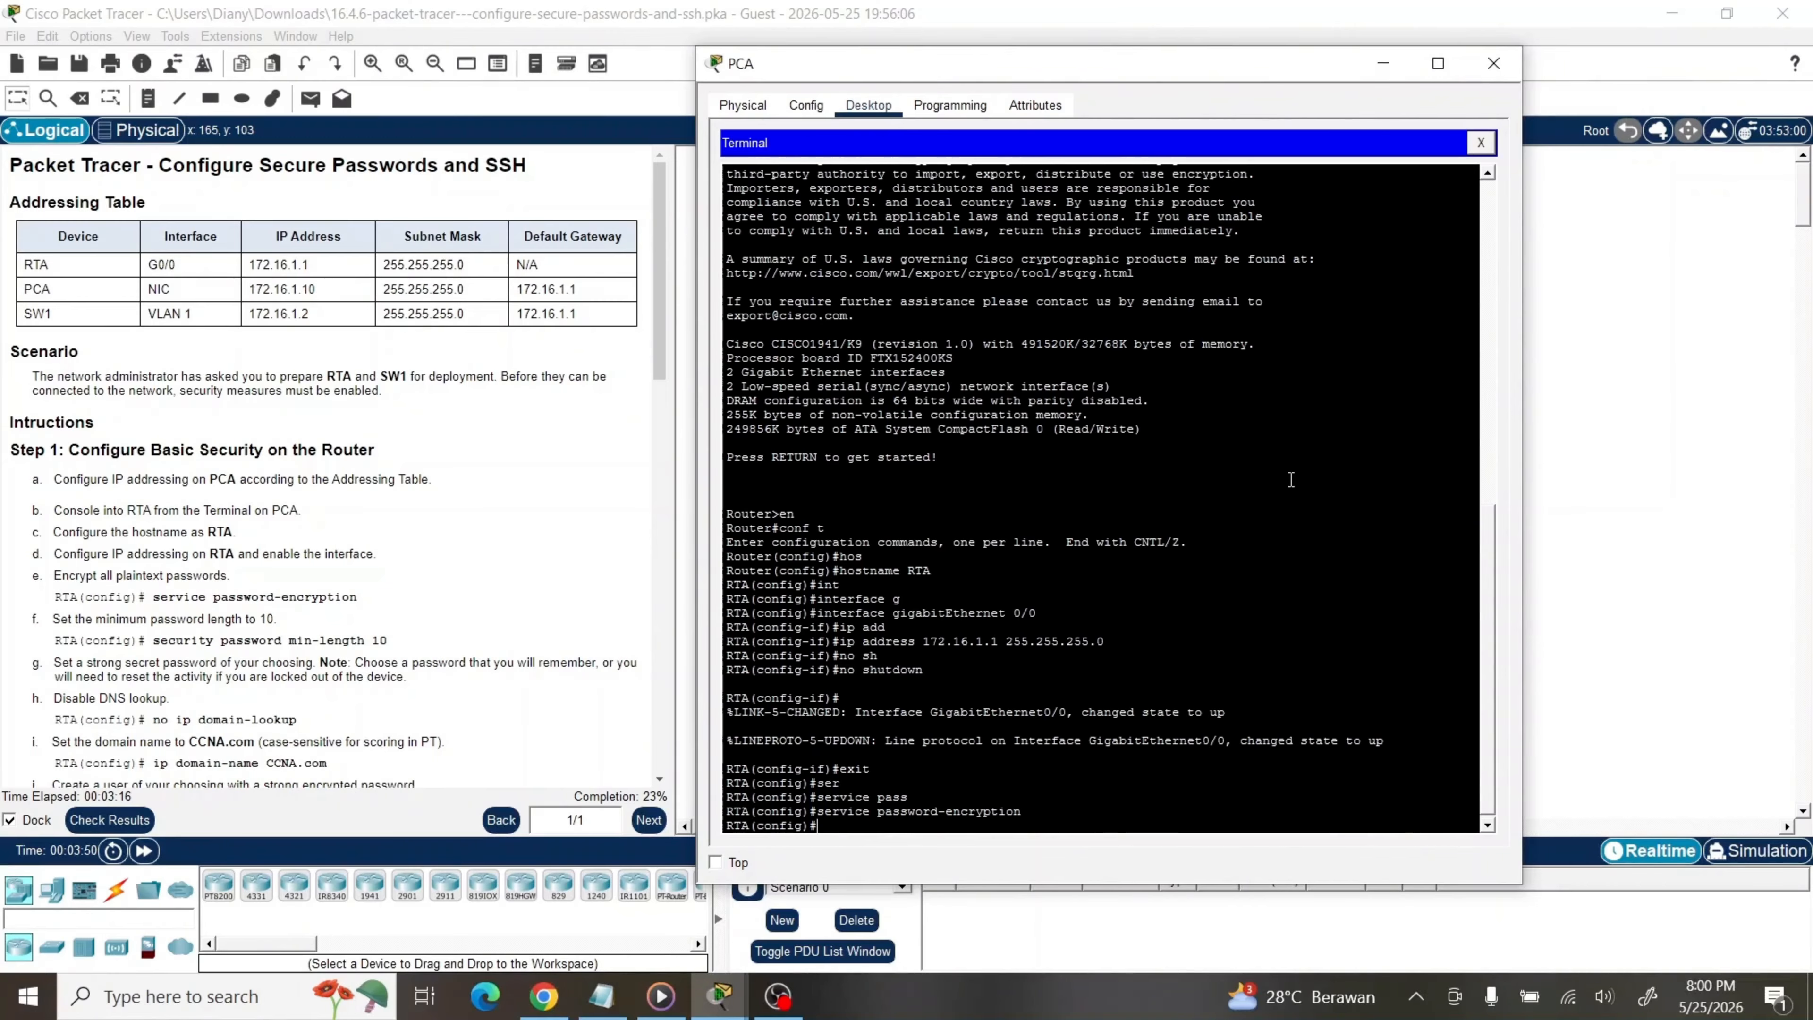
# Require a minimum password length of 10 with security passwords min-length 10
pyautogui.write('sec')
pyautogui.press('Tab')
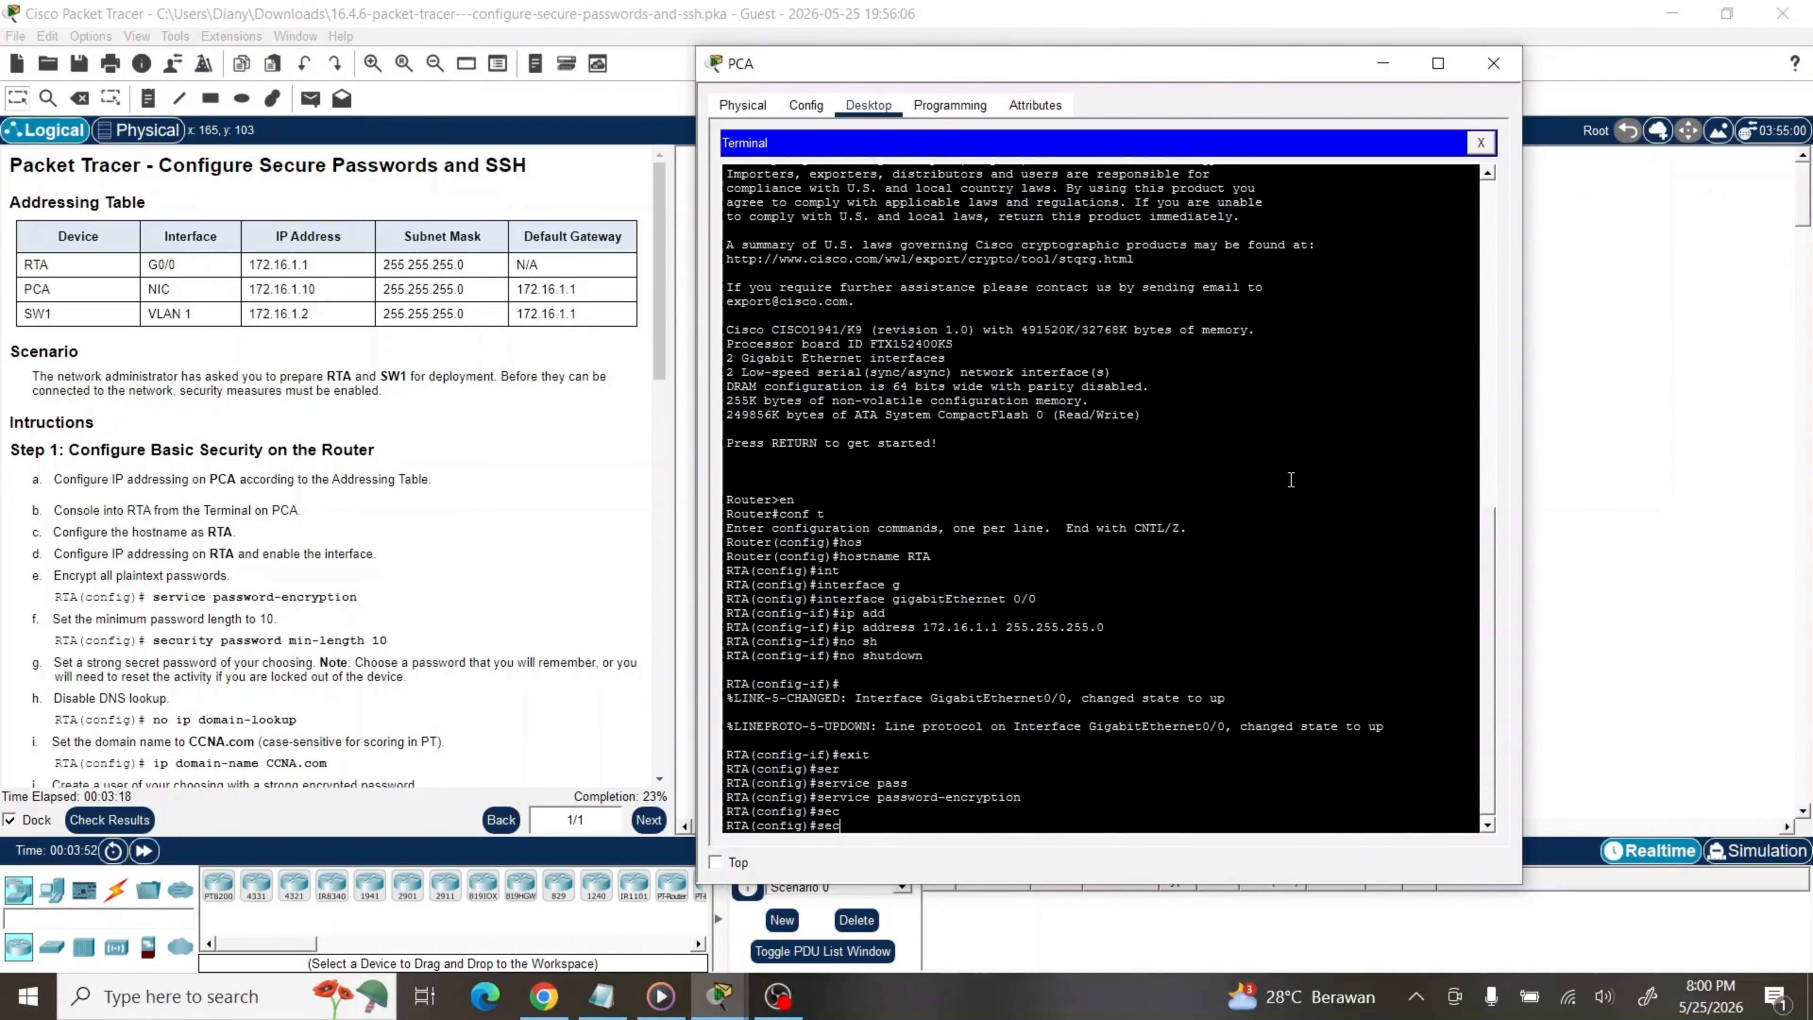
pyautogui.write('u')
pyautogui.press('Tab')
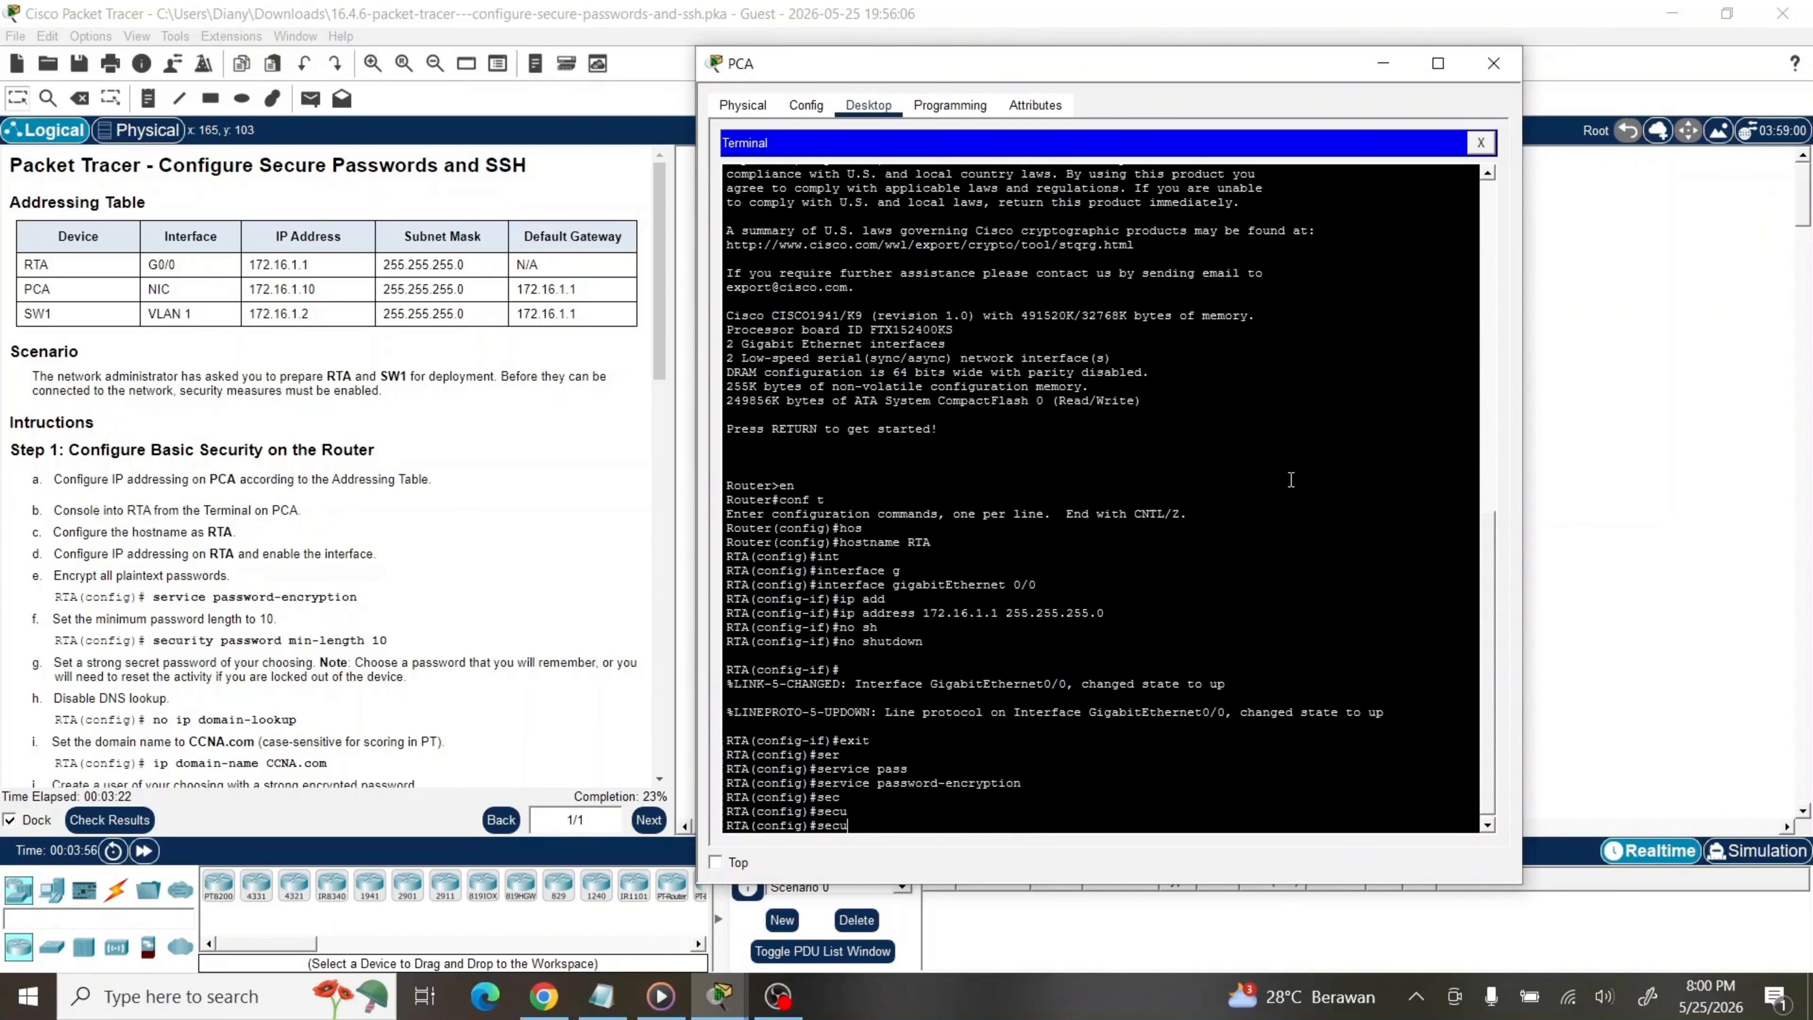
pyautogui.write('r')
pyautogui.press('Tab')
pyautogui.write('it')
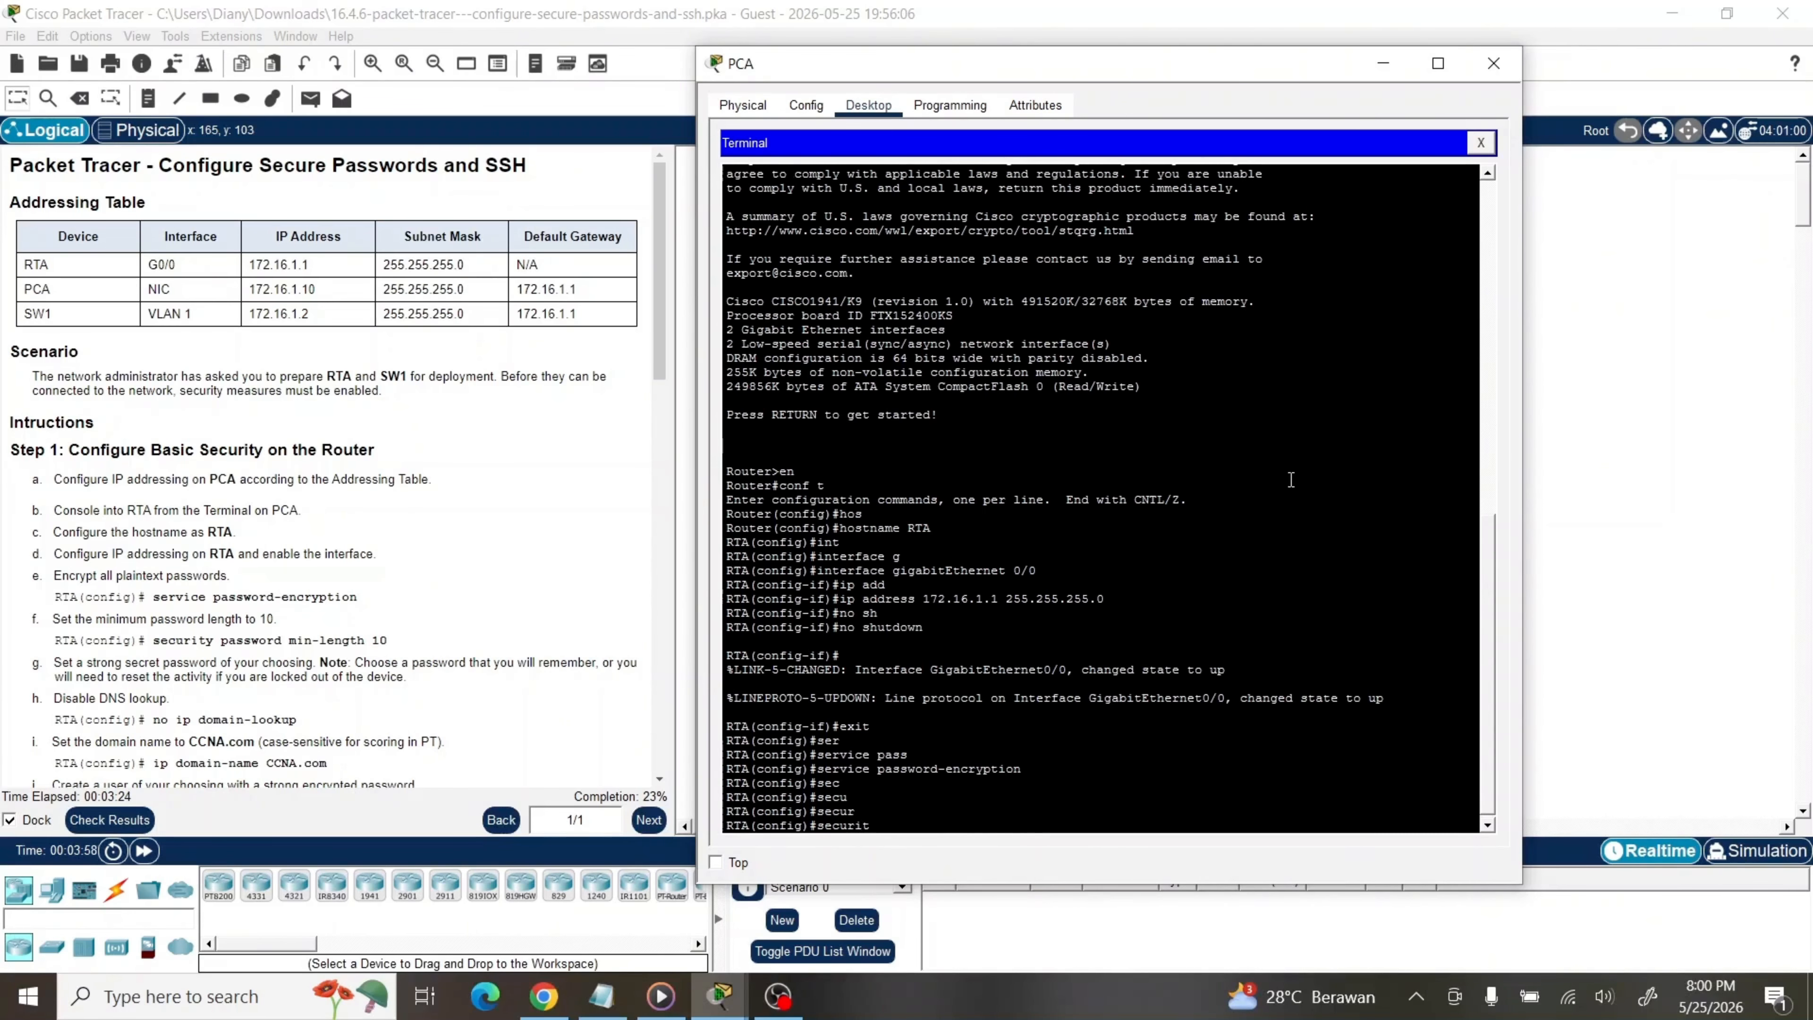
pyautogui.write('y')
pyautogui.press('Tab')
pyautogui.write('pass')
pyautogui.press('Tab')
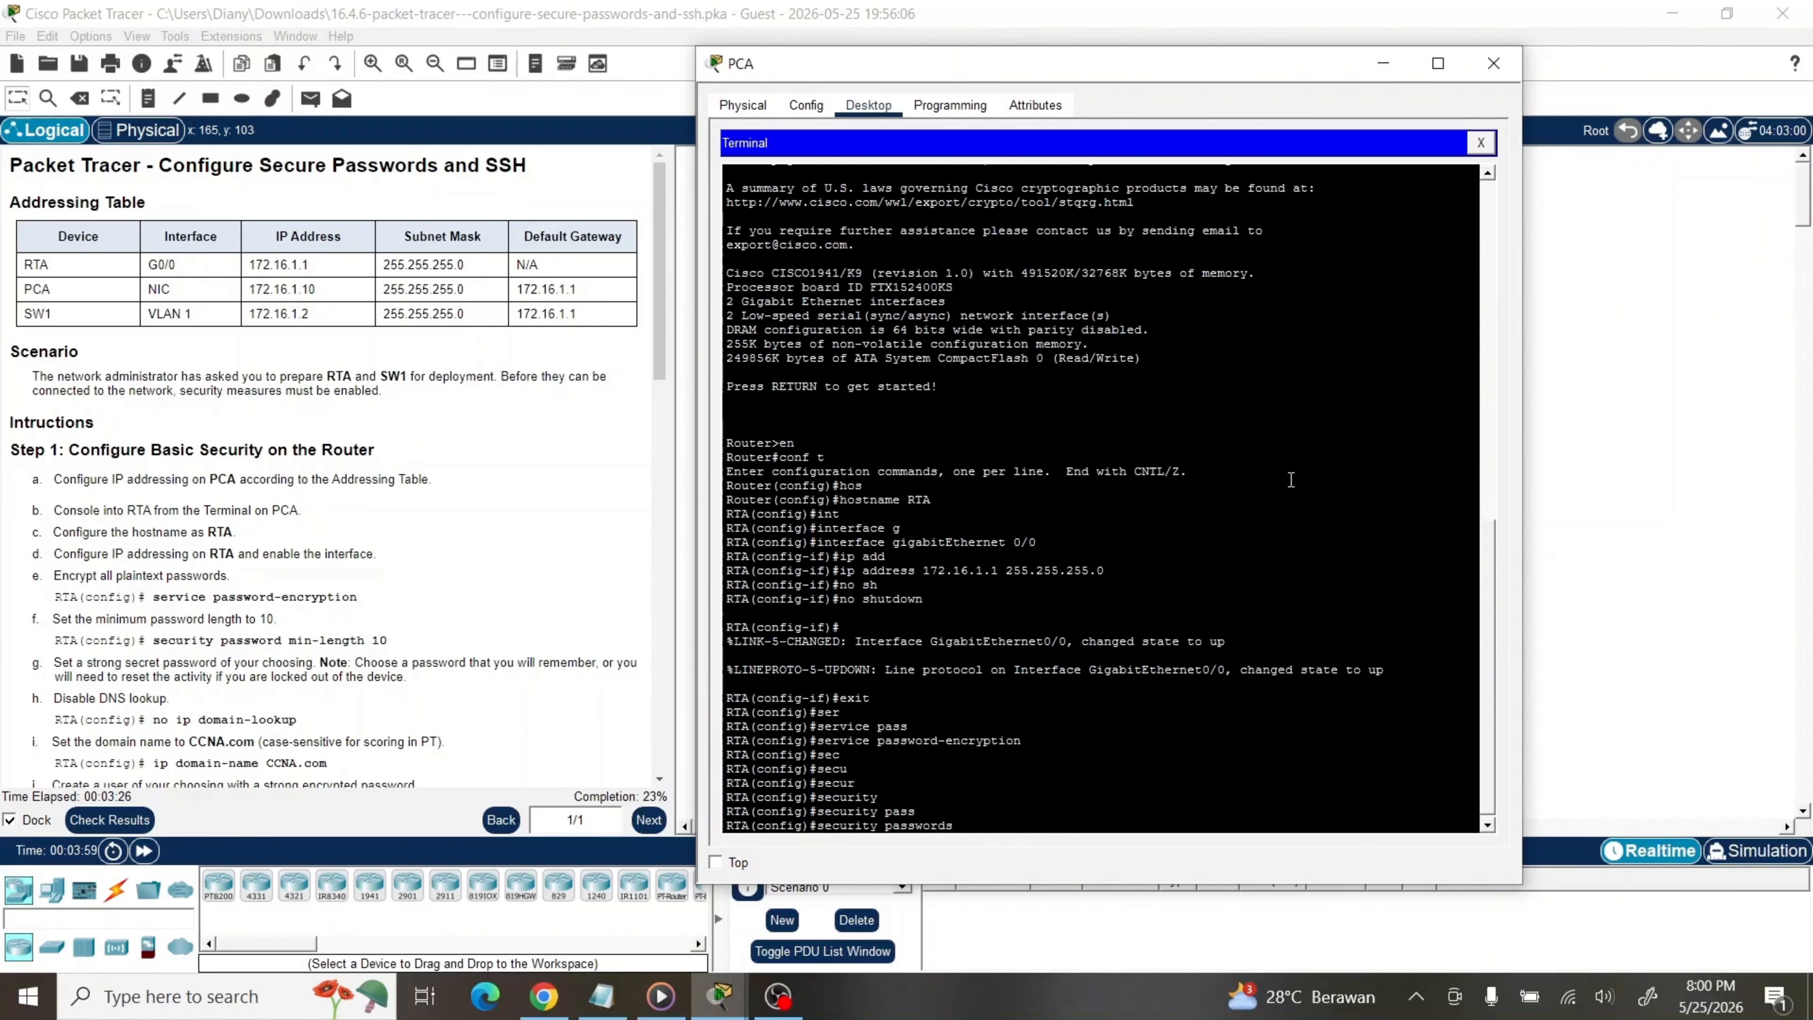
pyautogui.write('mi')
pyautogui.press('Tab')
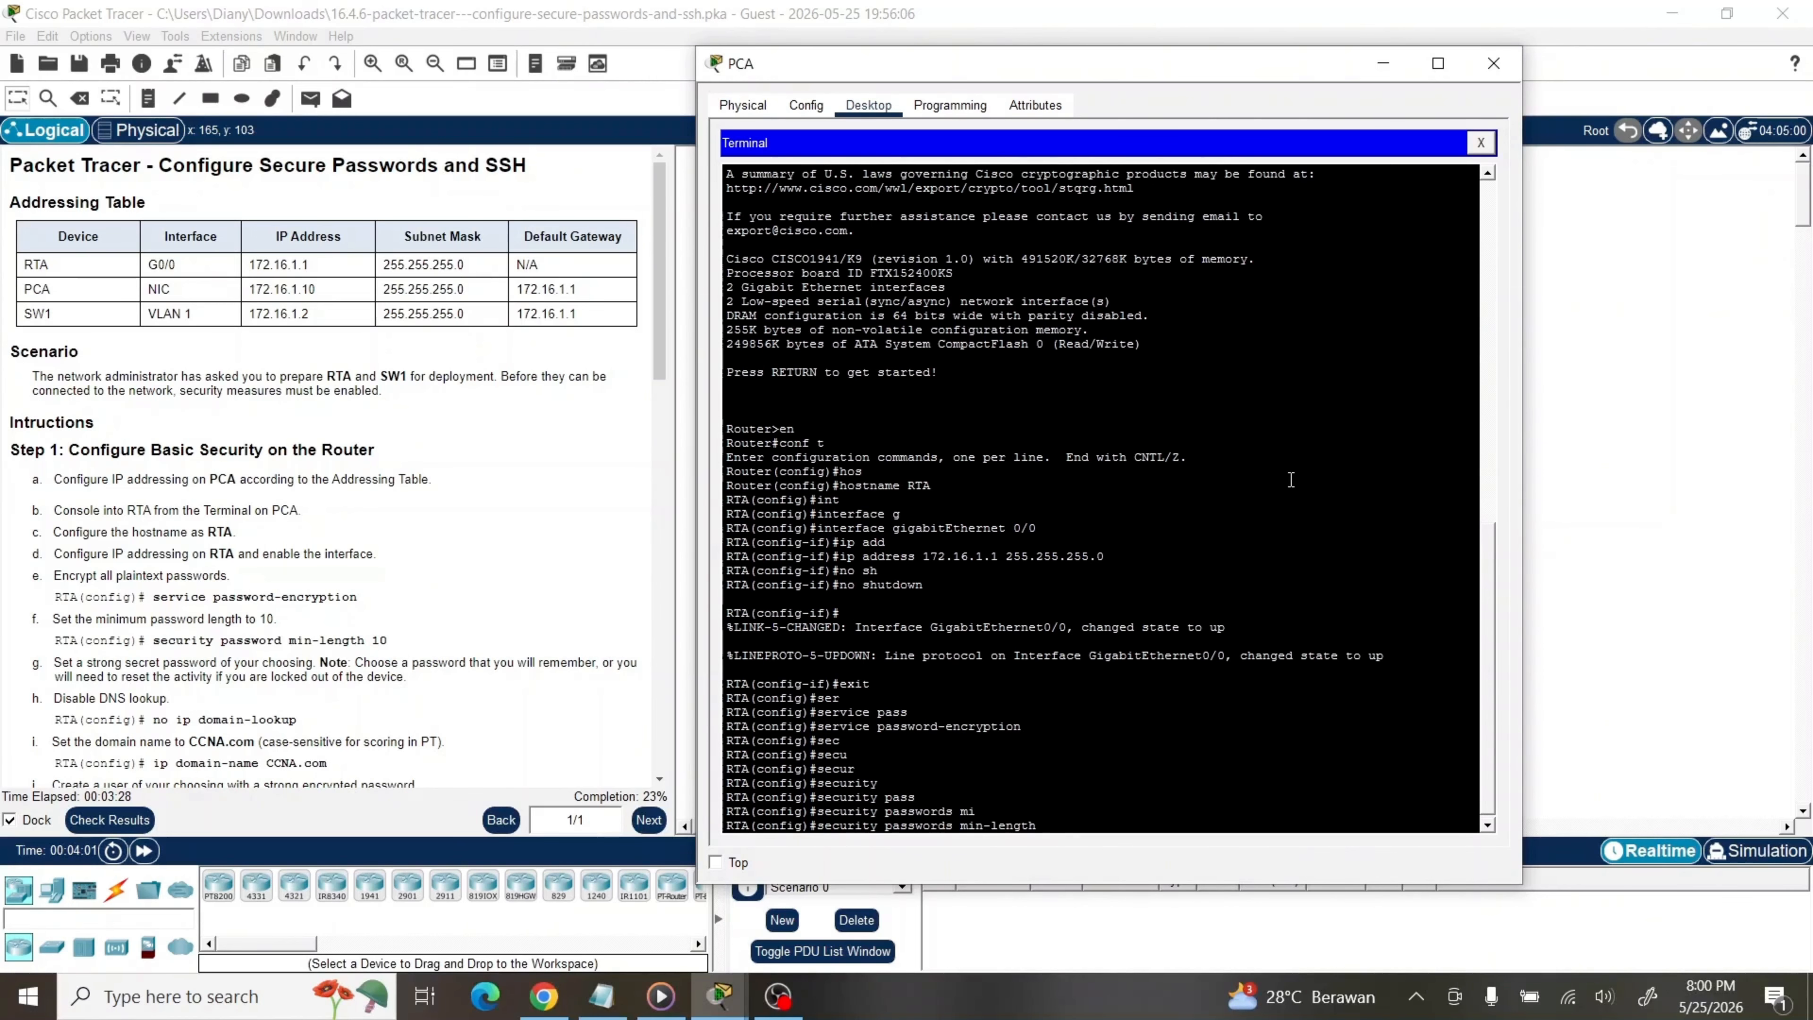
pyautogui.write('10')
pyautogui.press('Return')
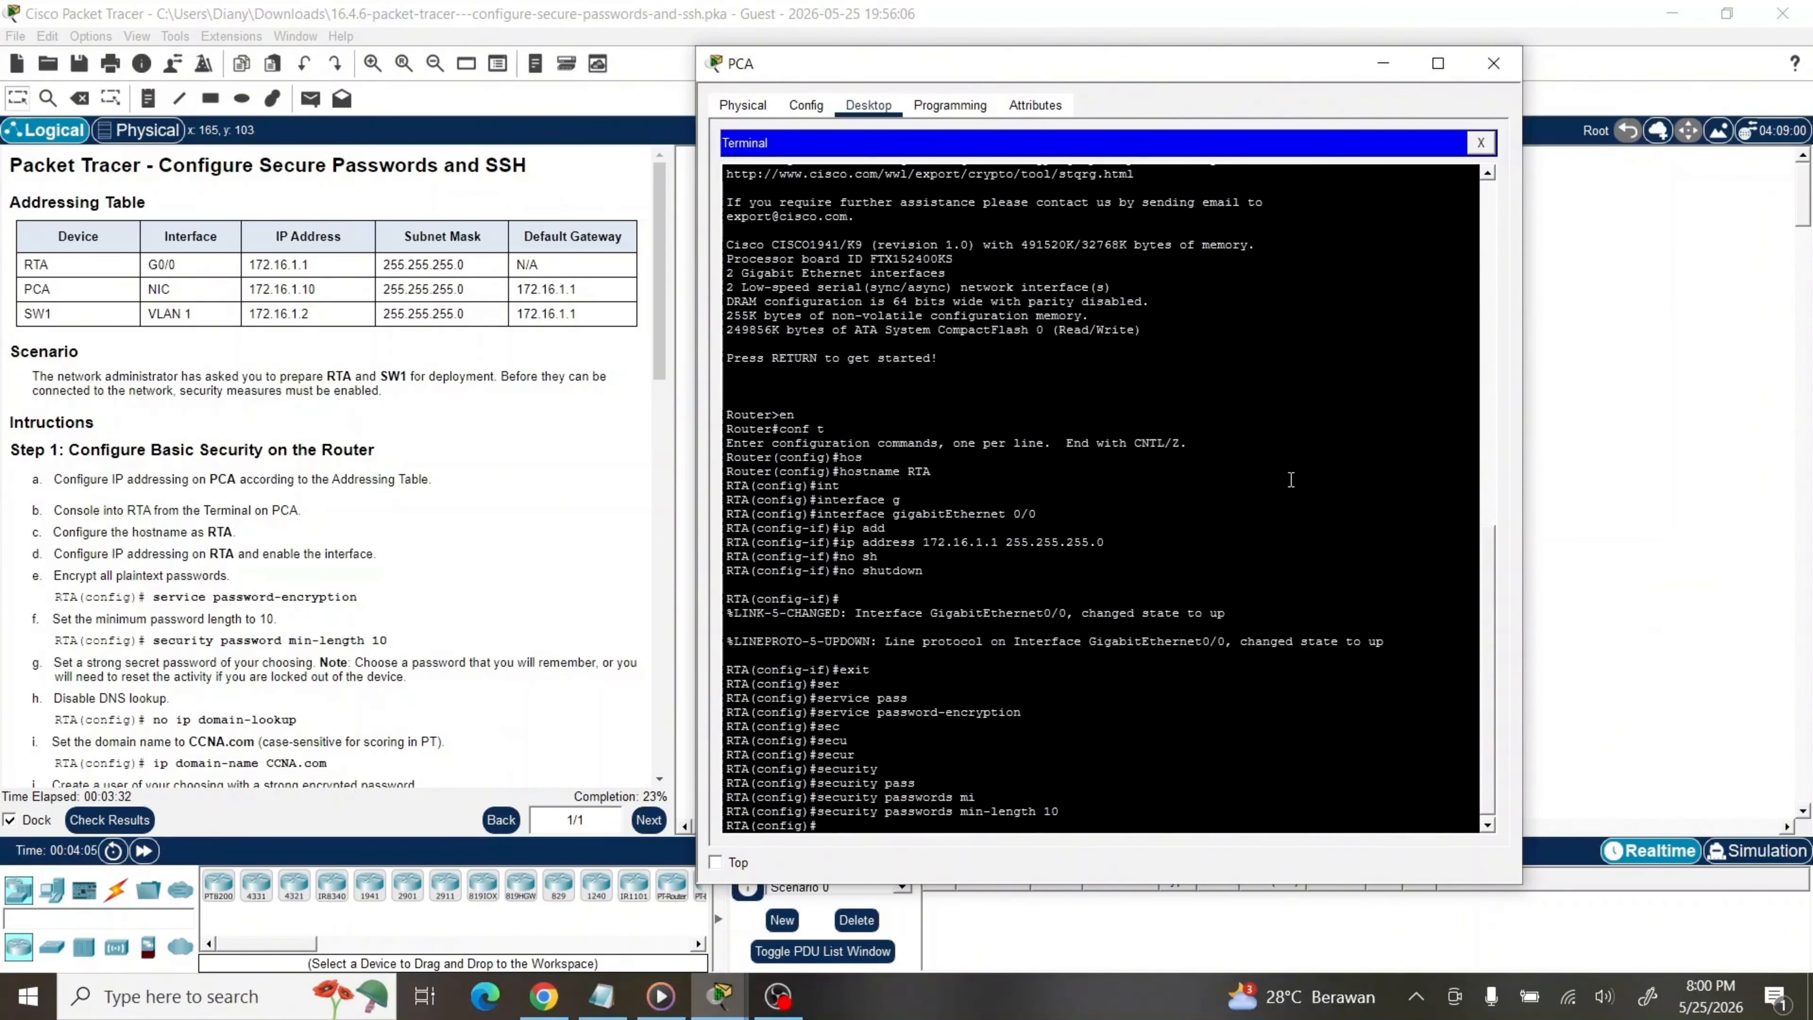
# Set the enable secret password on RTA
pyautogui.write('ena')
pyautogui.press('Tab')
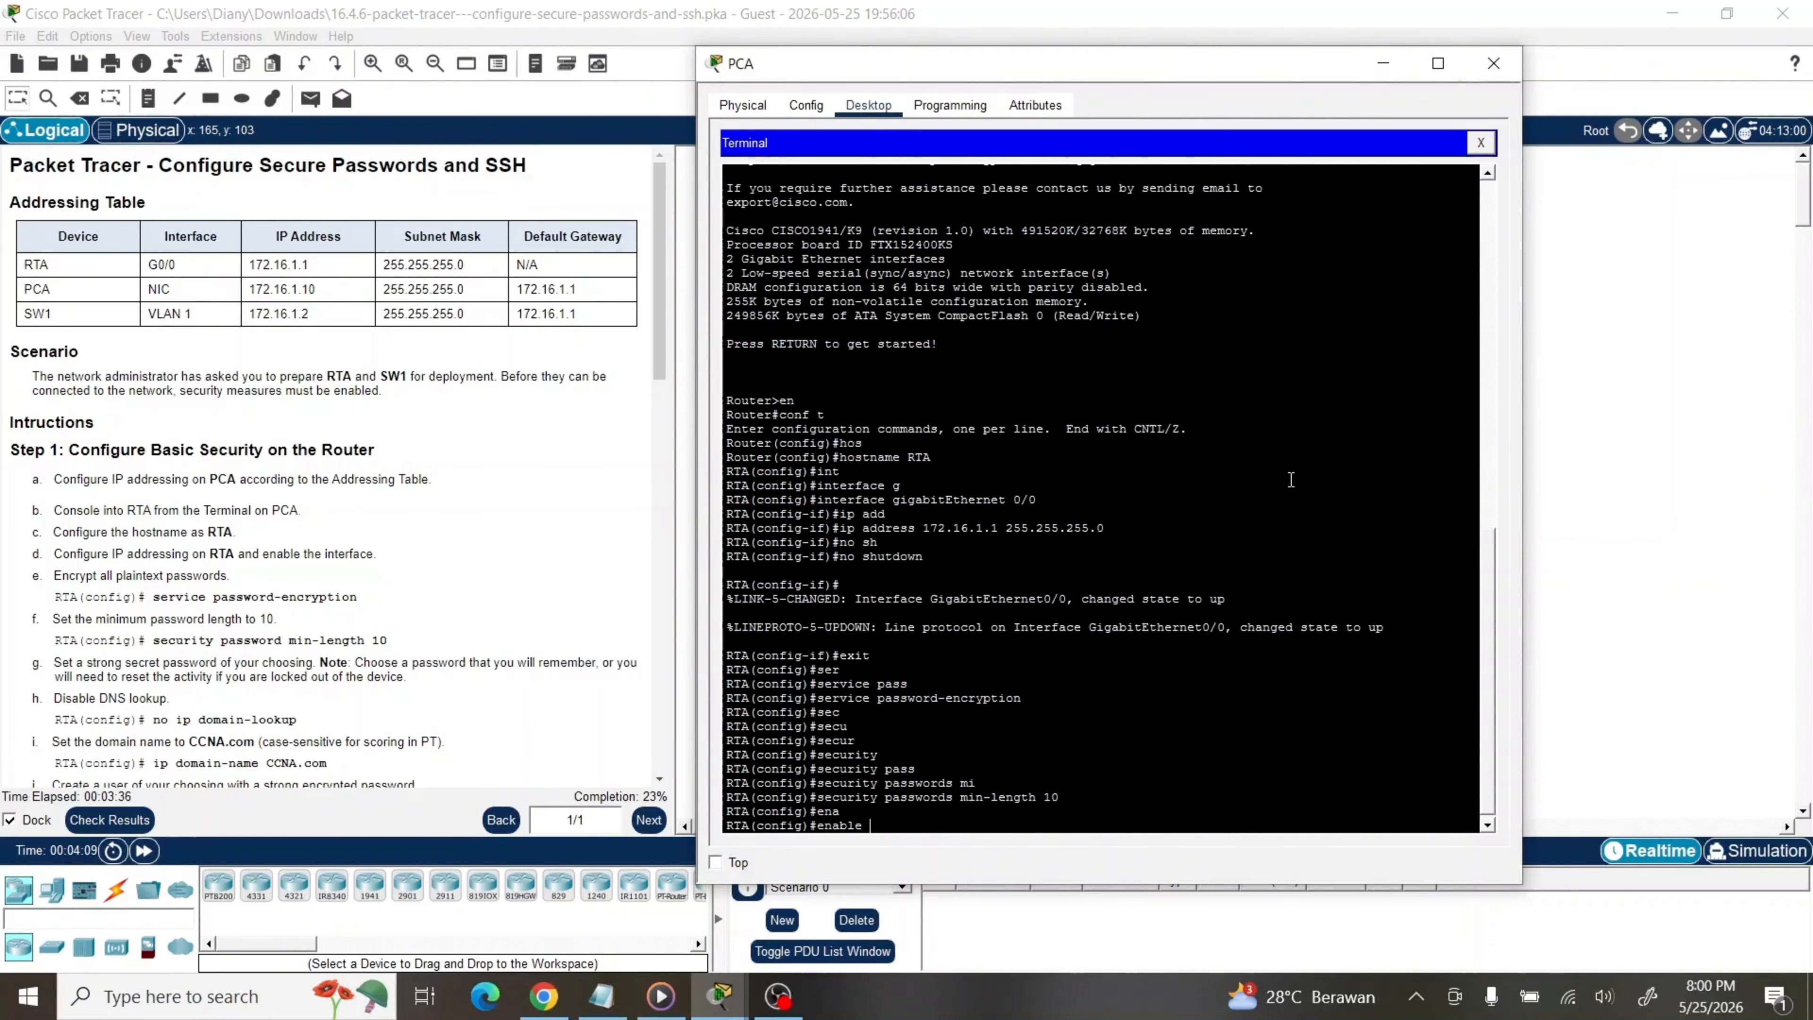
pyautogui.write('se')
pyautogui.press('Tab')
pyautogui.write('ci')
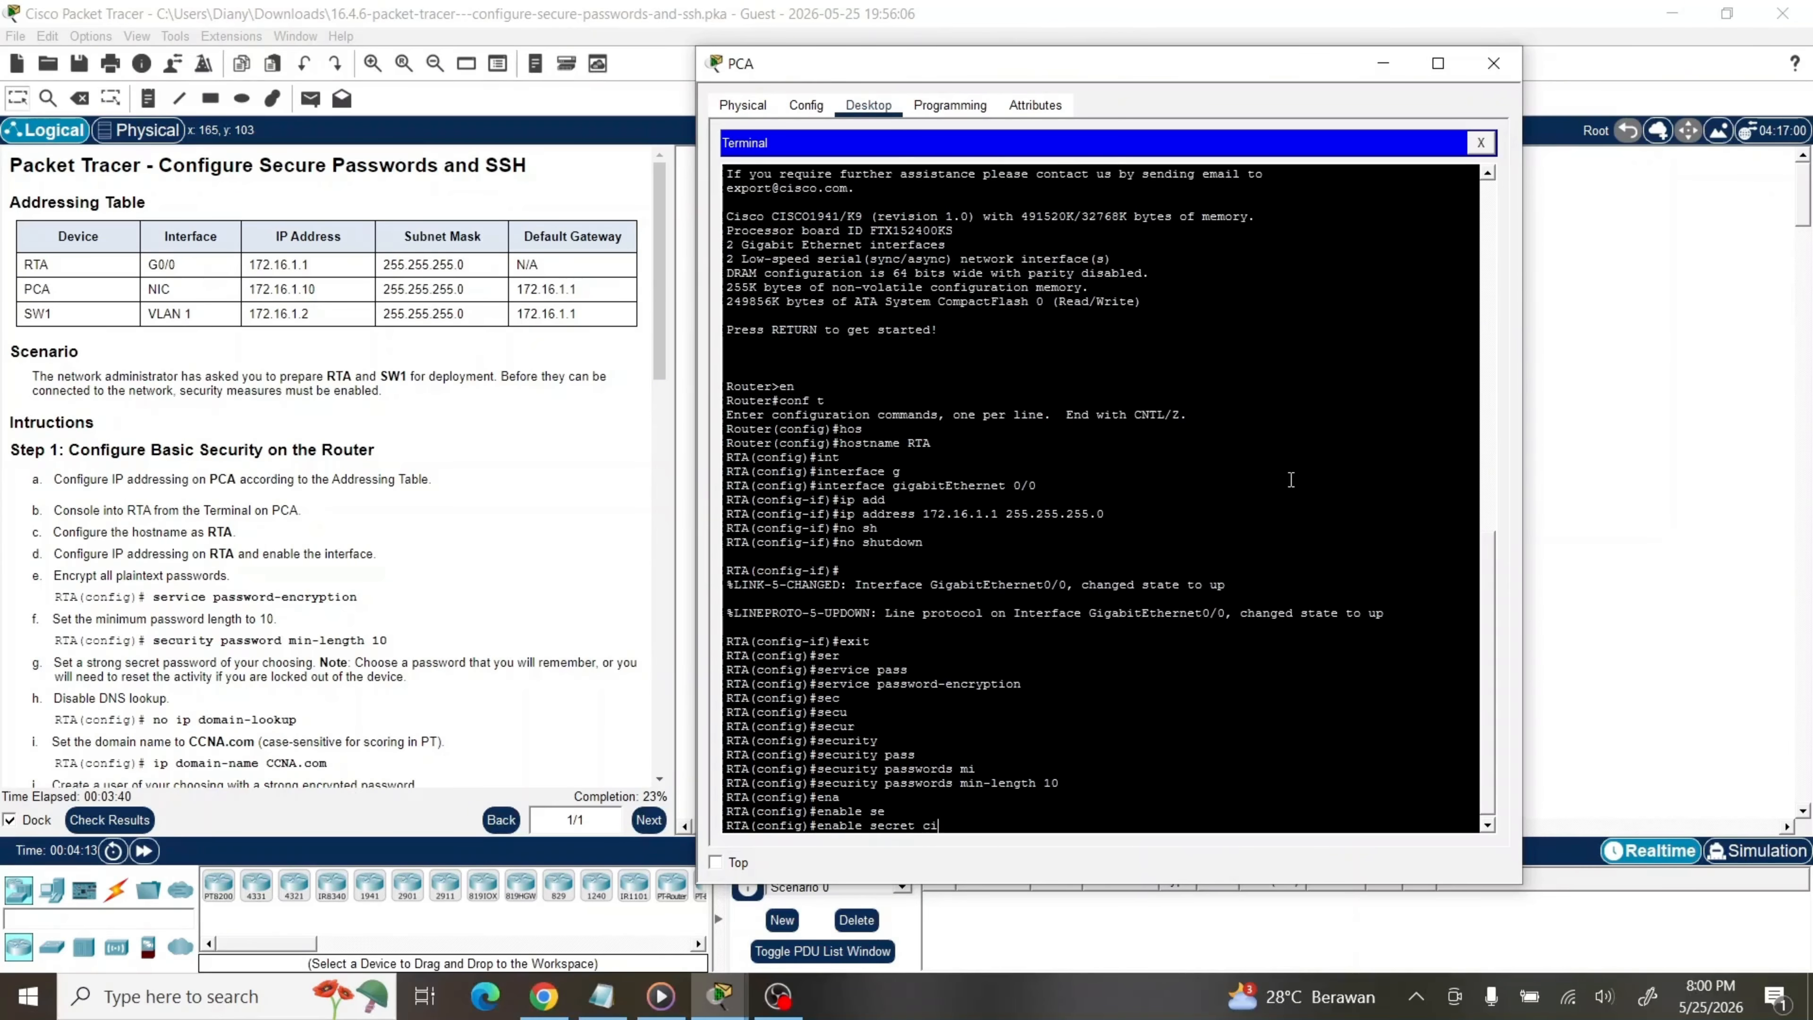
pyautogui.write('scocisco')
pyautogui.press('Return')
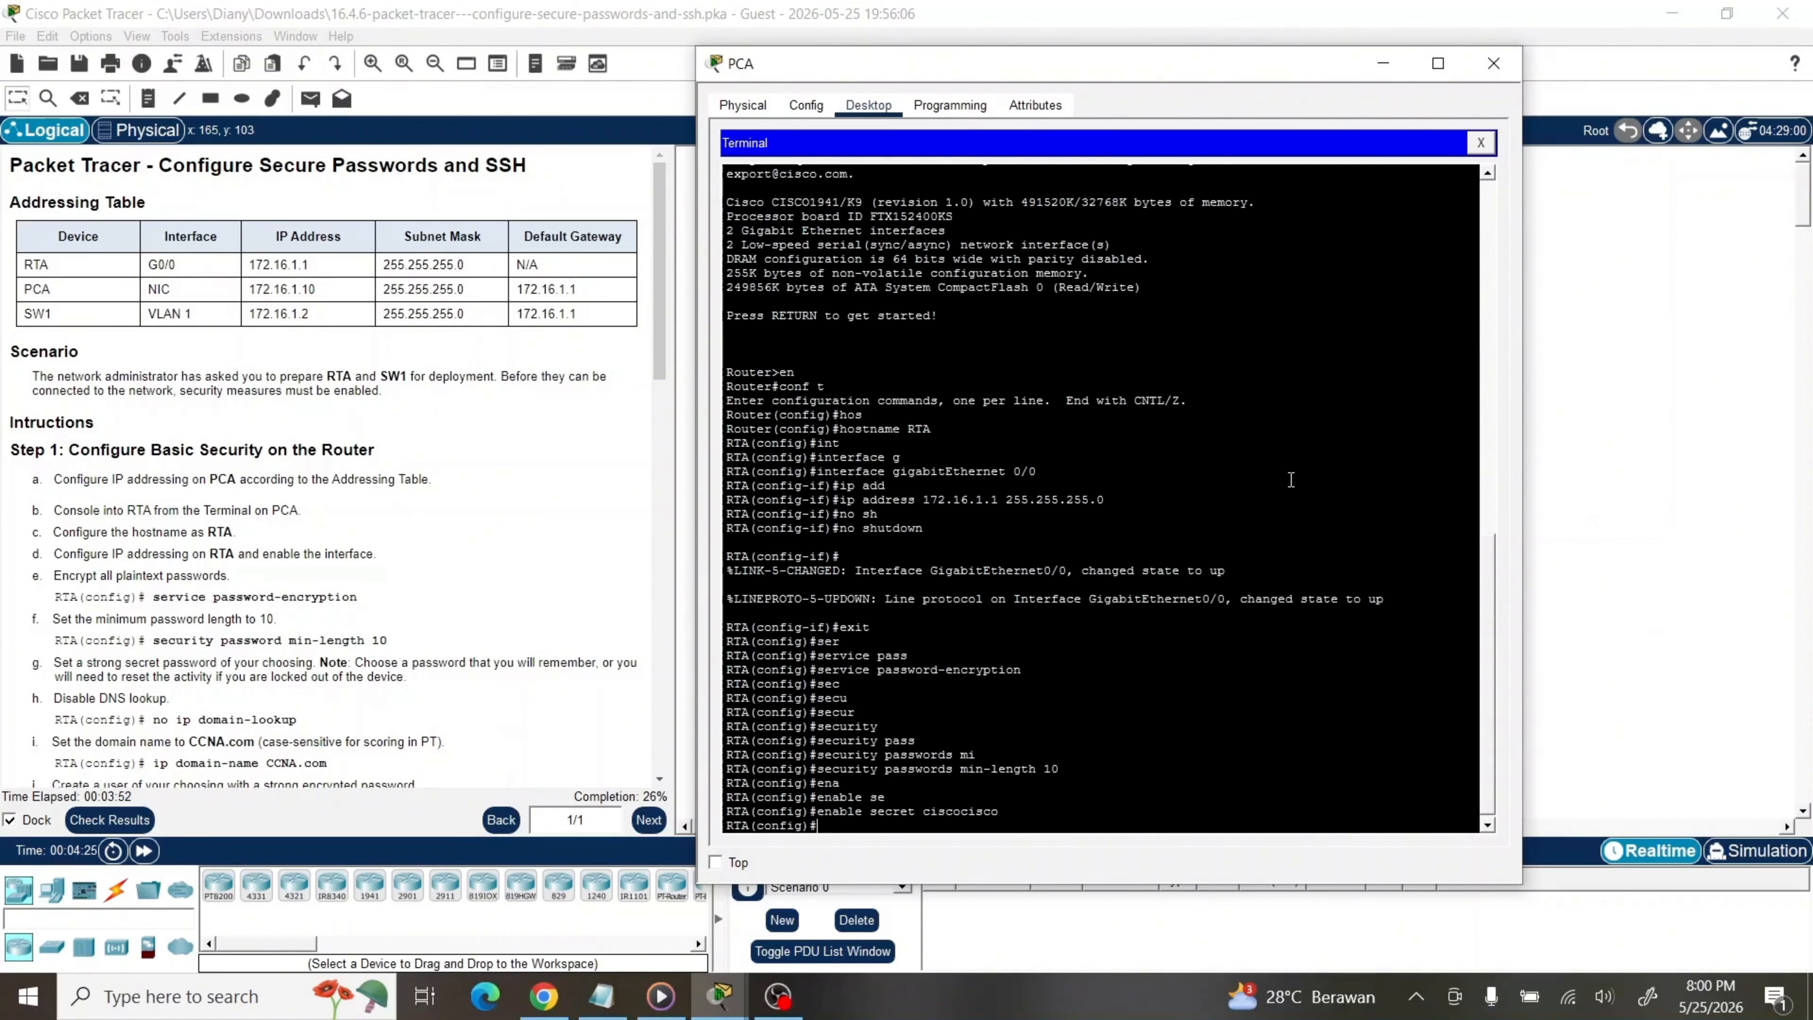
# Disable DNS lookup with no ip domain-lookup
pyautogui.write('no ip doma')
pyautogui.press('Tab')
pyautogui.write('n')
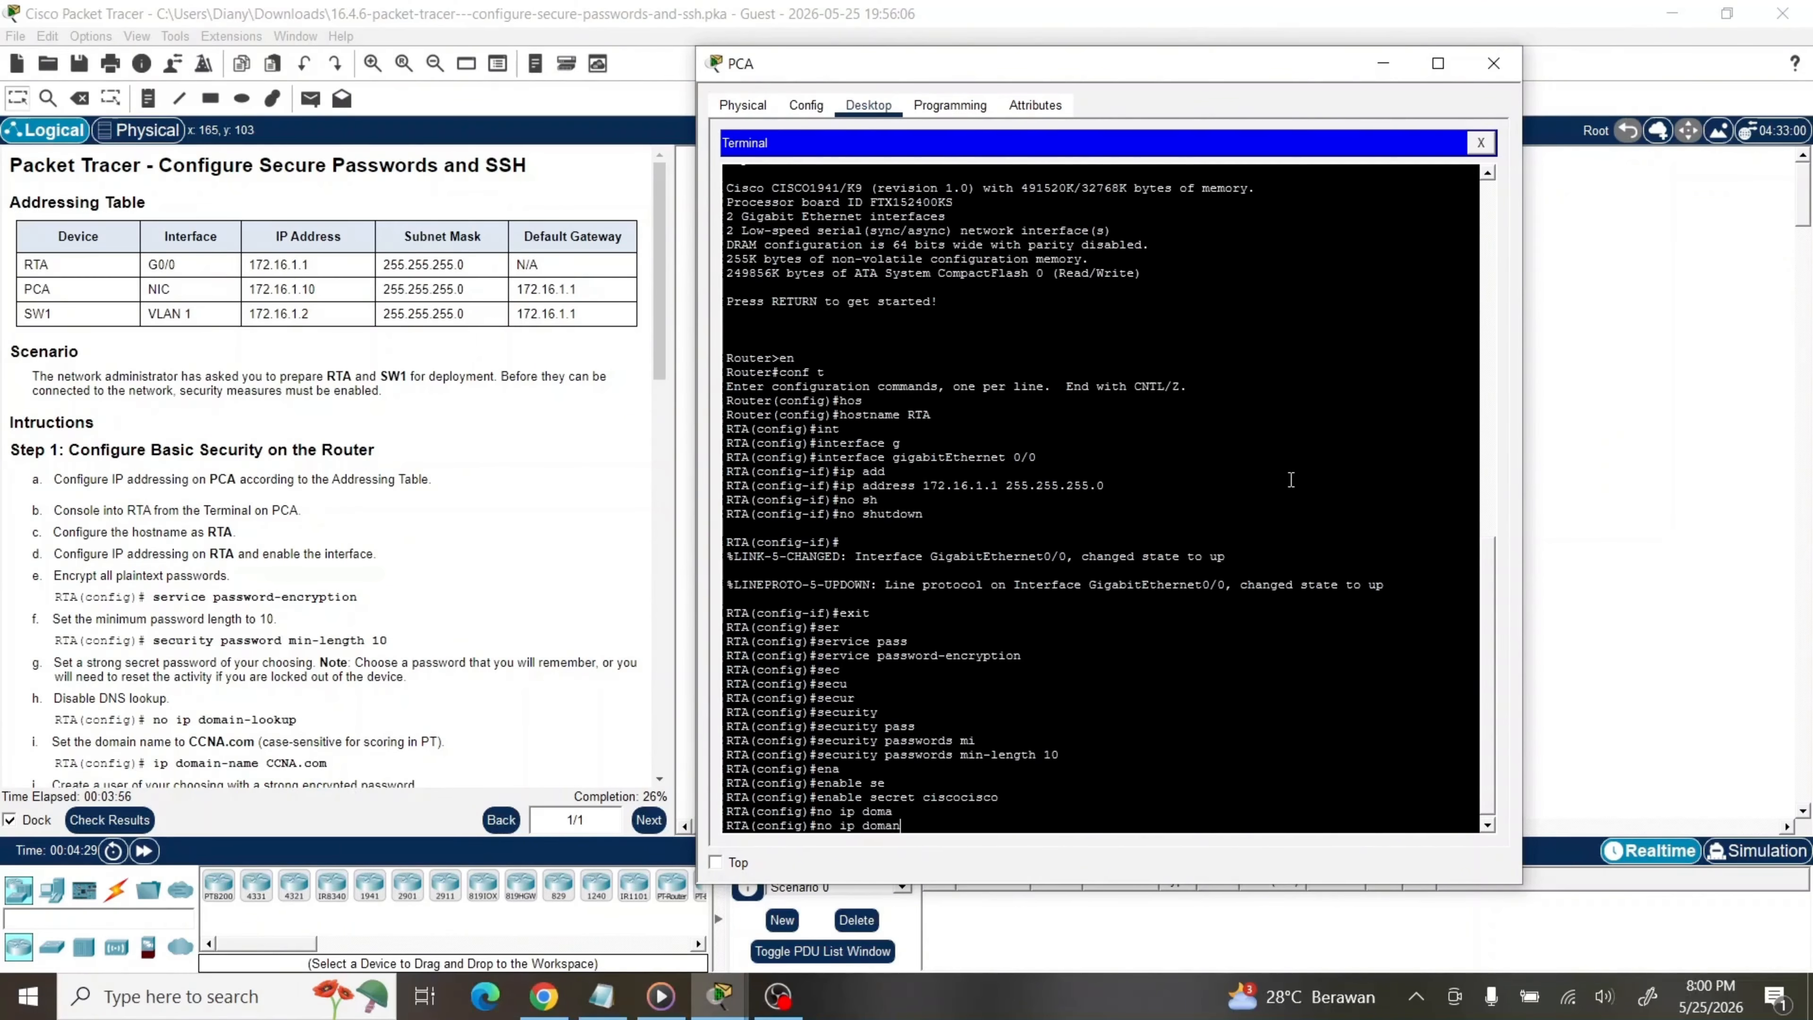
pyautogui.press('BackSpace')
pyautogui.write('i')
pyautogui.write('n-l')
pyautogui.press('Tab')
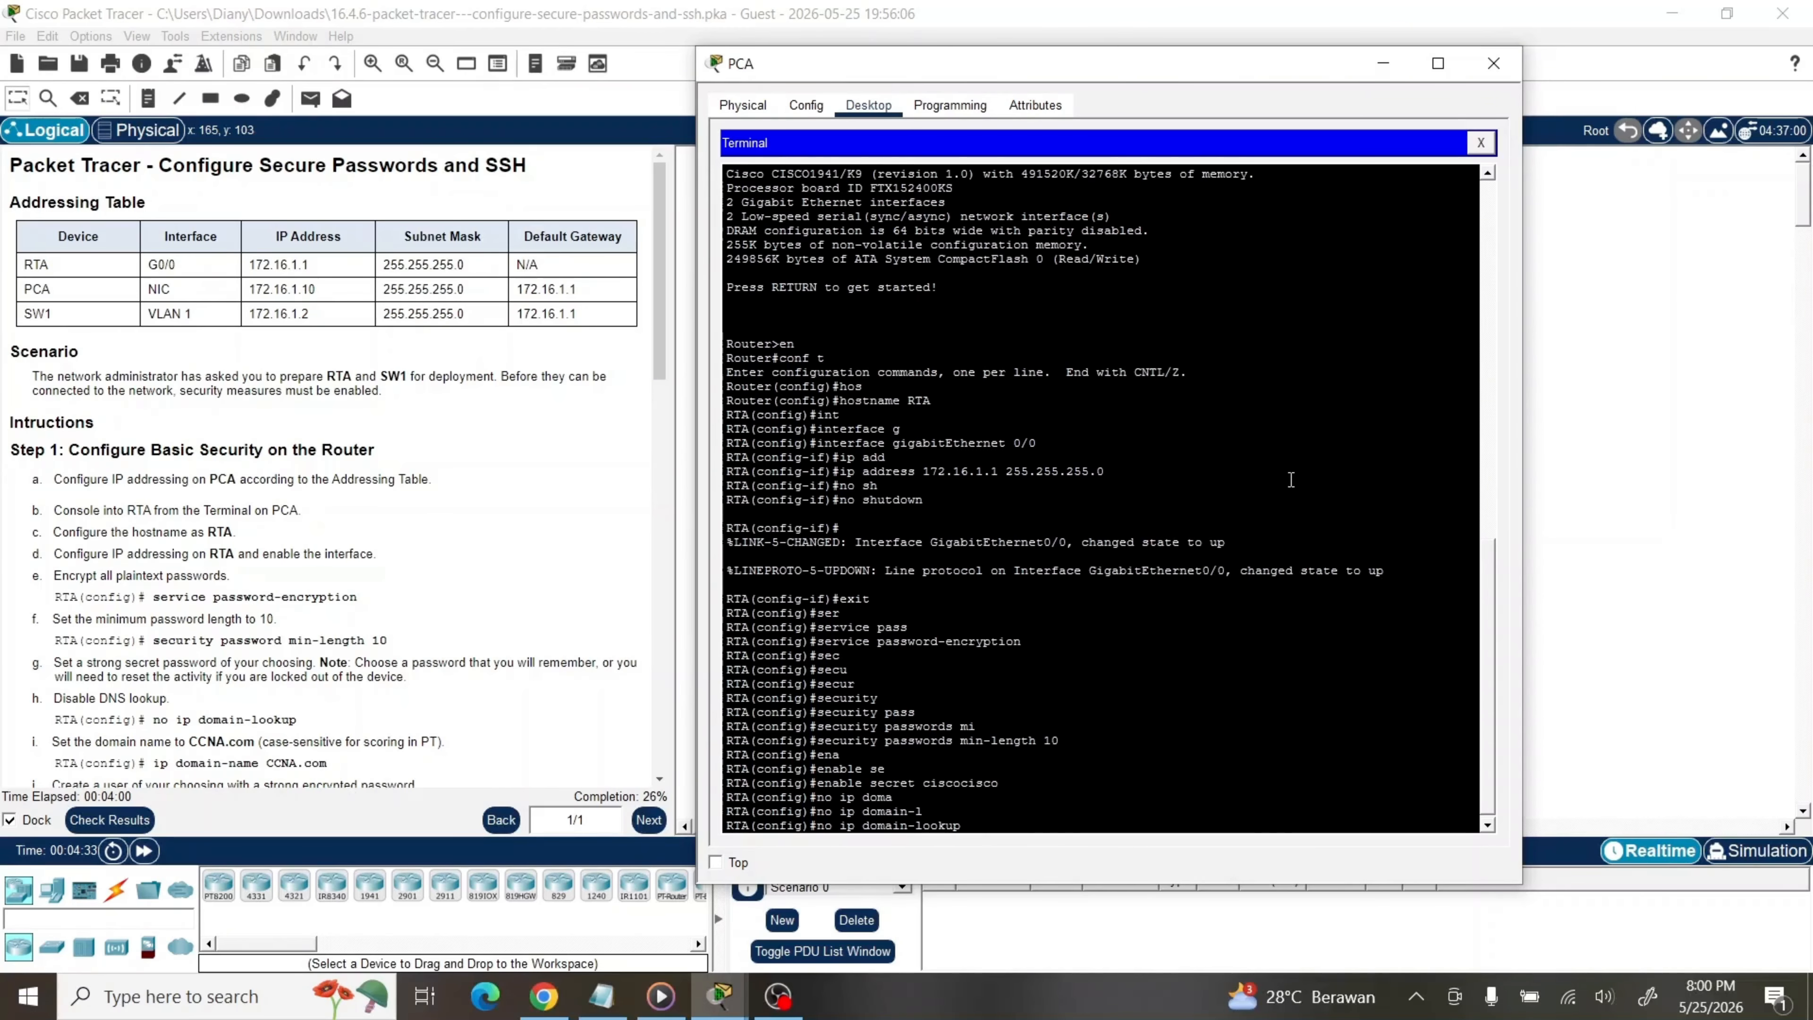
pyautogui.press('Return')
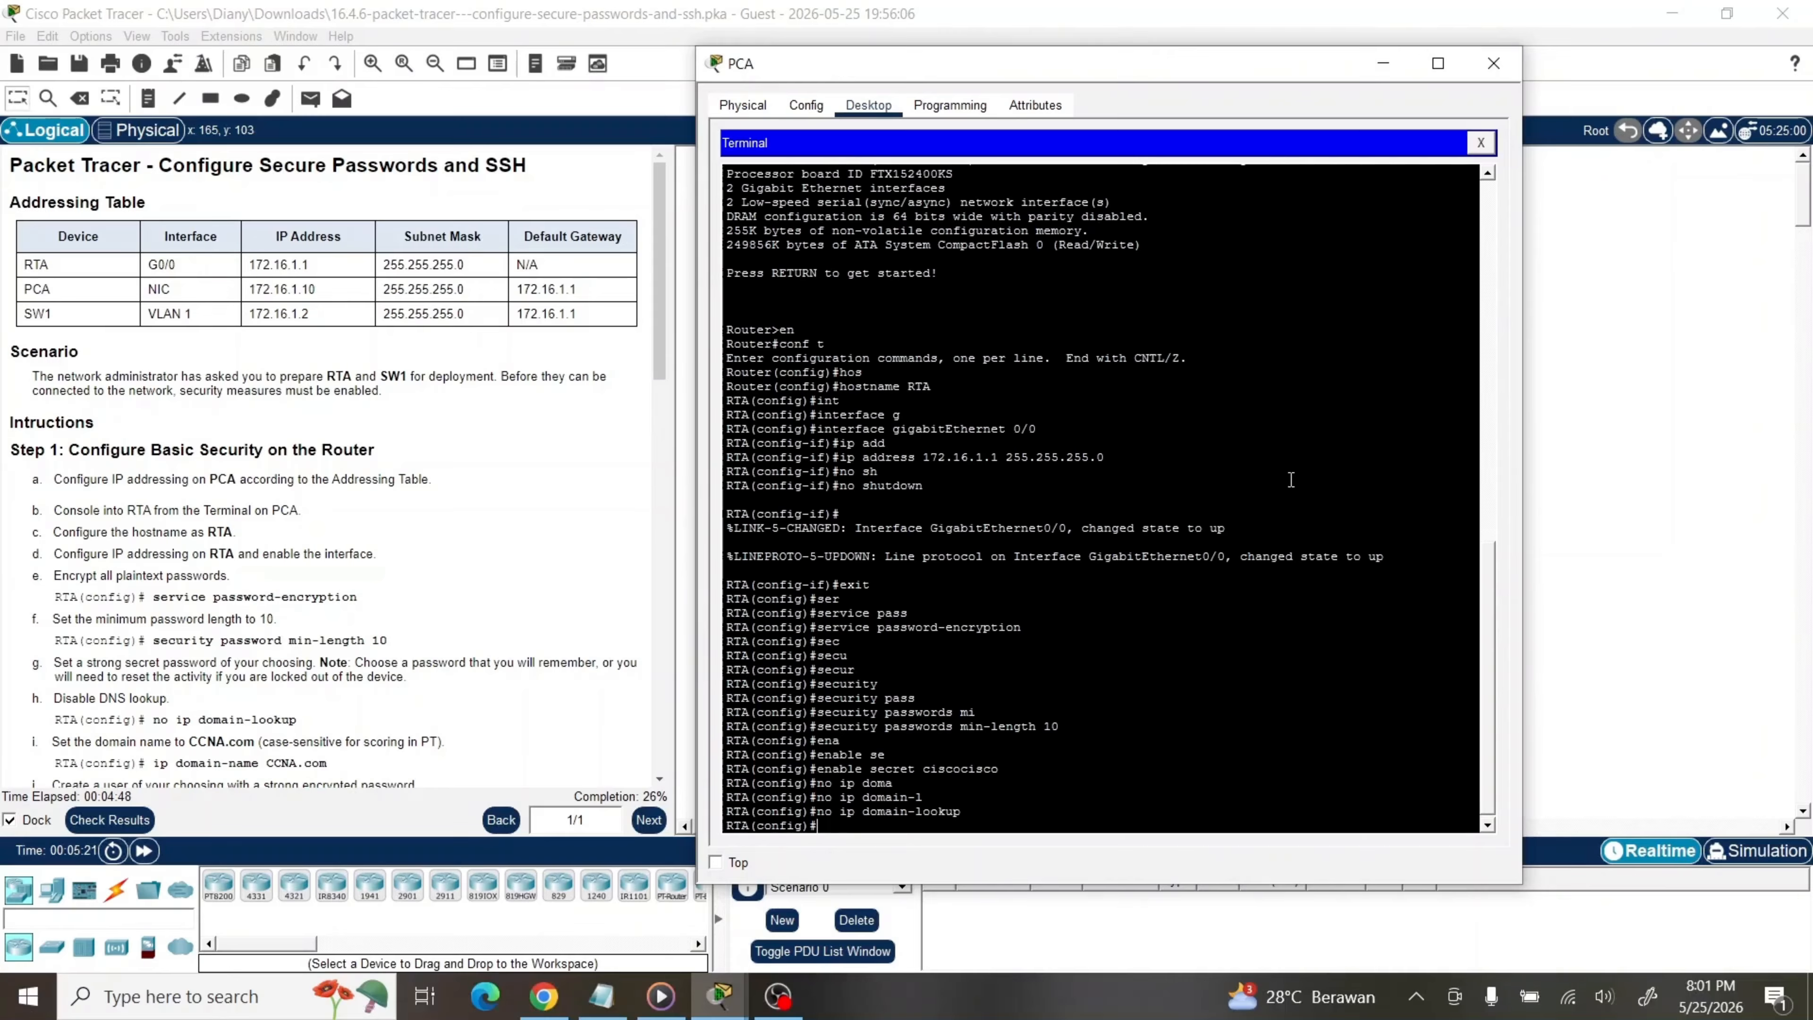
# Enter ip domain-name CCNA.com on RTA
pyautogui.write('ip domai')
pyautogui.press('Tab')
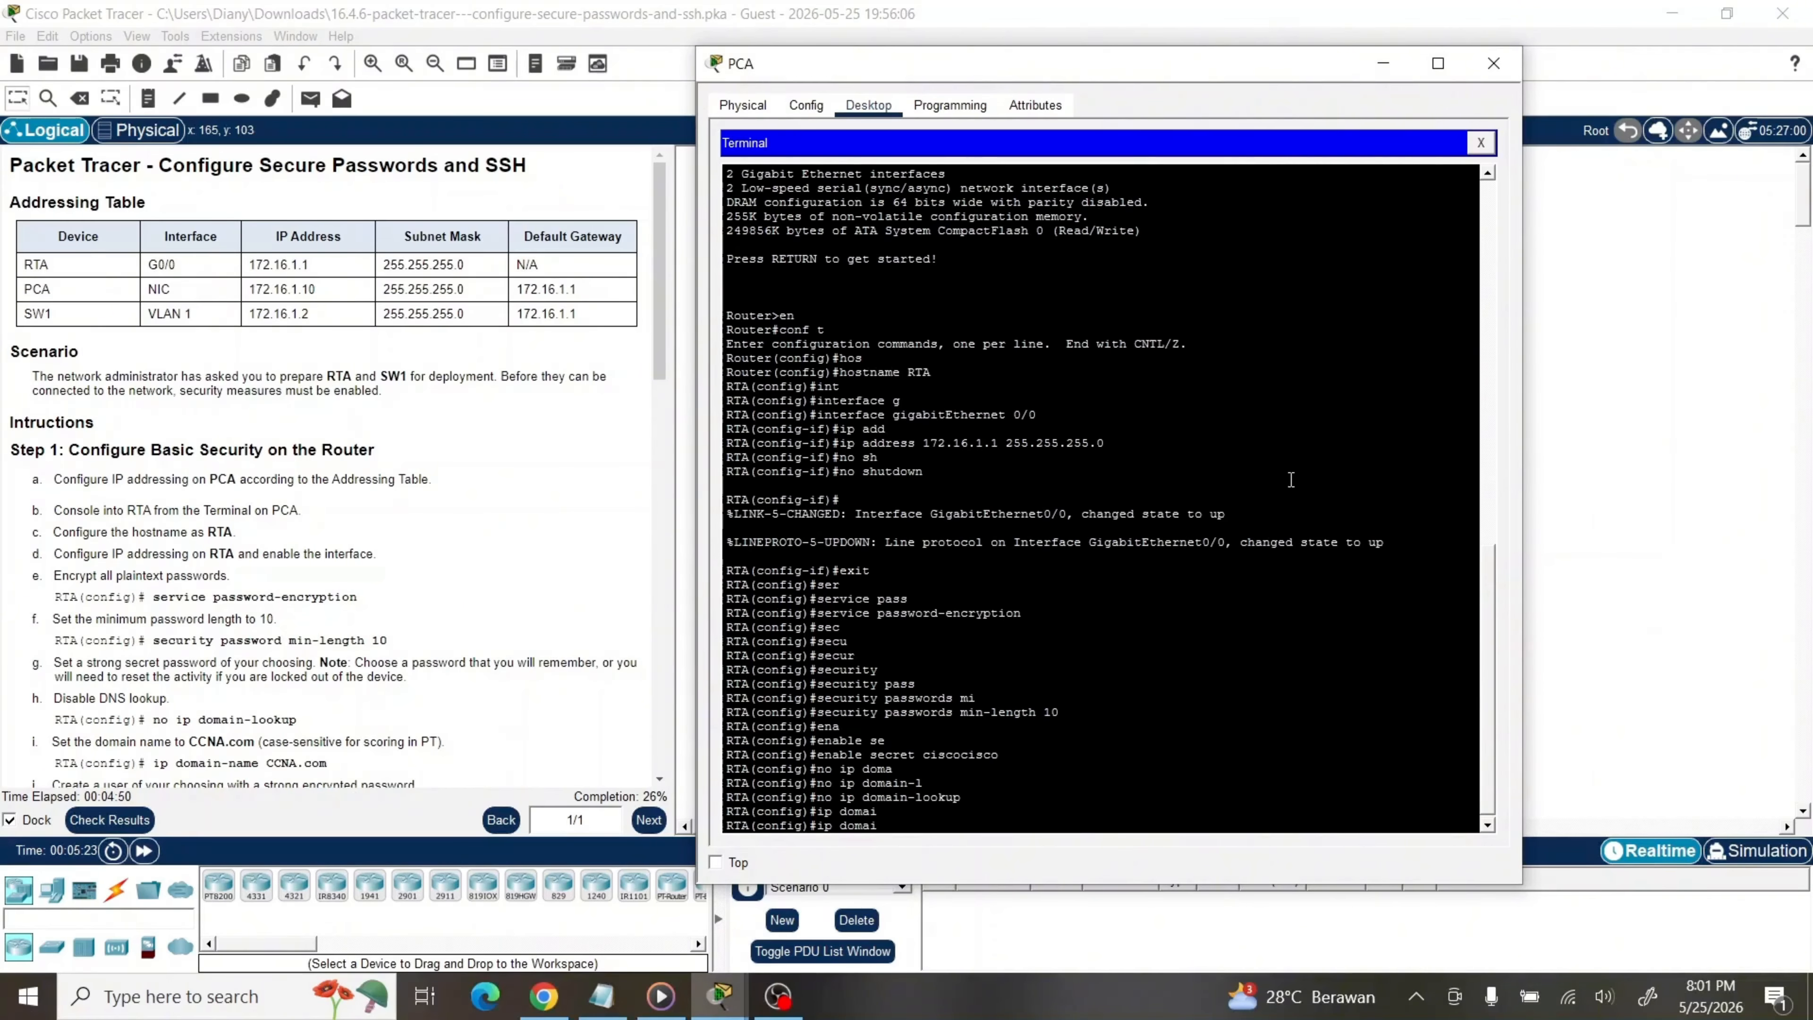
pyautogui.write('n')
pyautogui.press('Tab')
pyautogui.write('-')
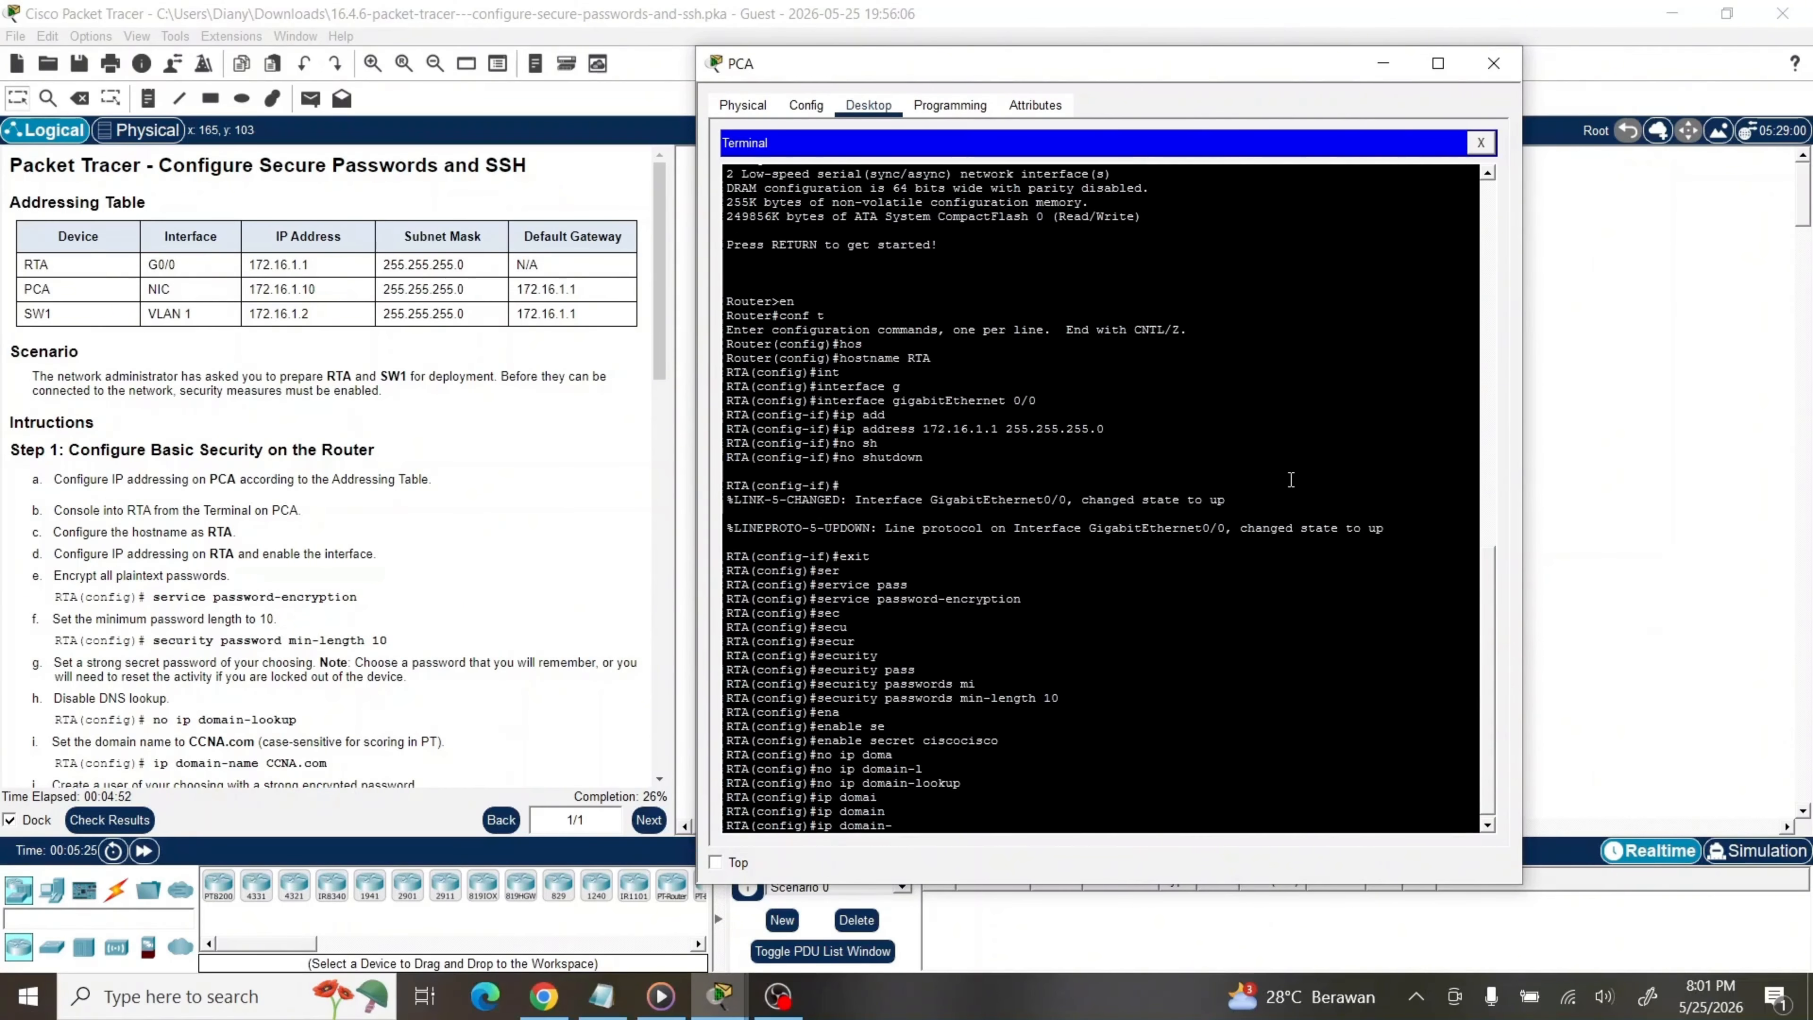
pyautogui.write('na')
pyautogui.press('Tab')
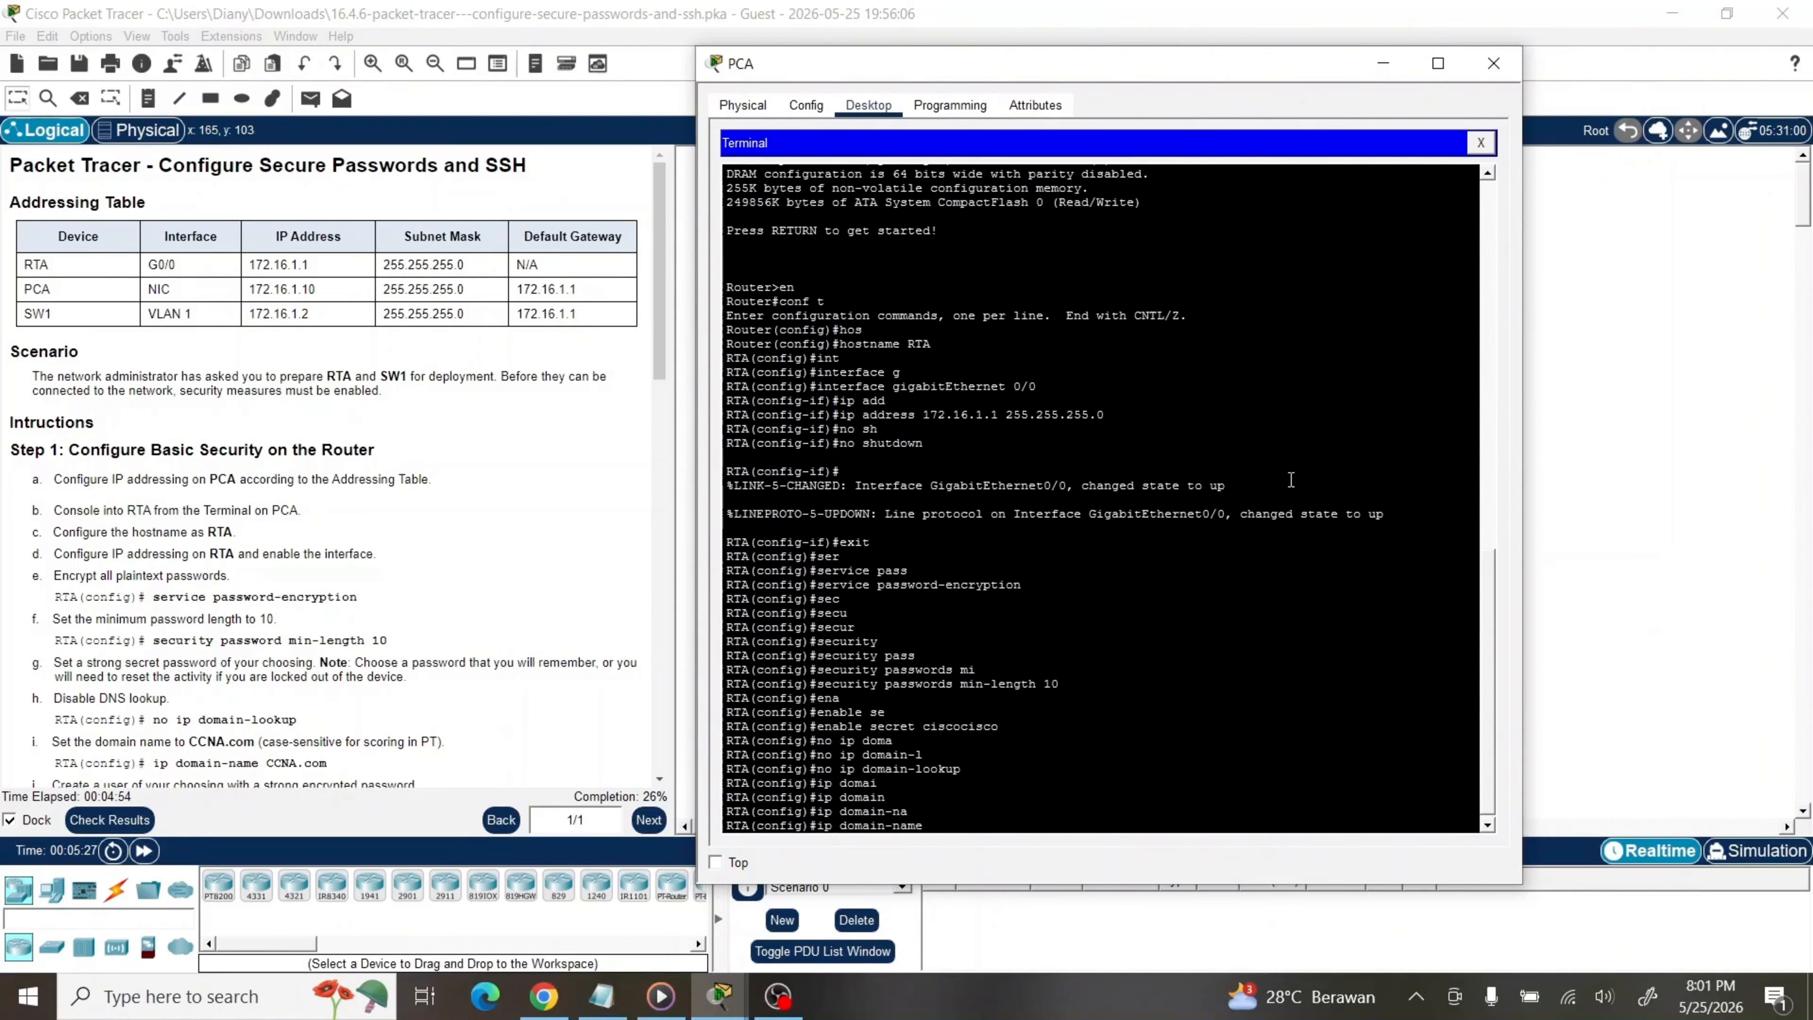
pyautogui.write('CCNA.co')
pyautogui.write('m')
pyautogui.press('Return')
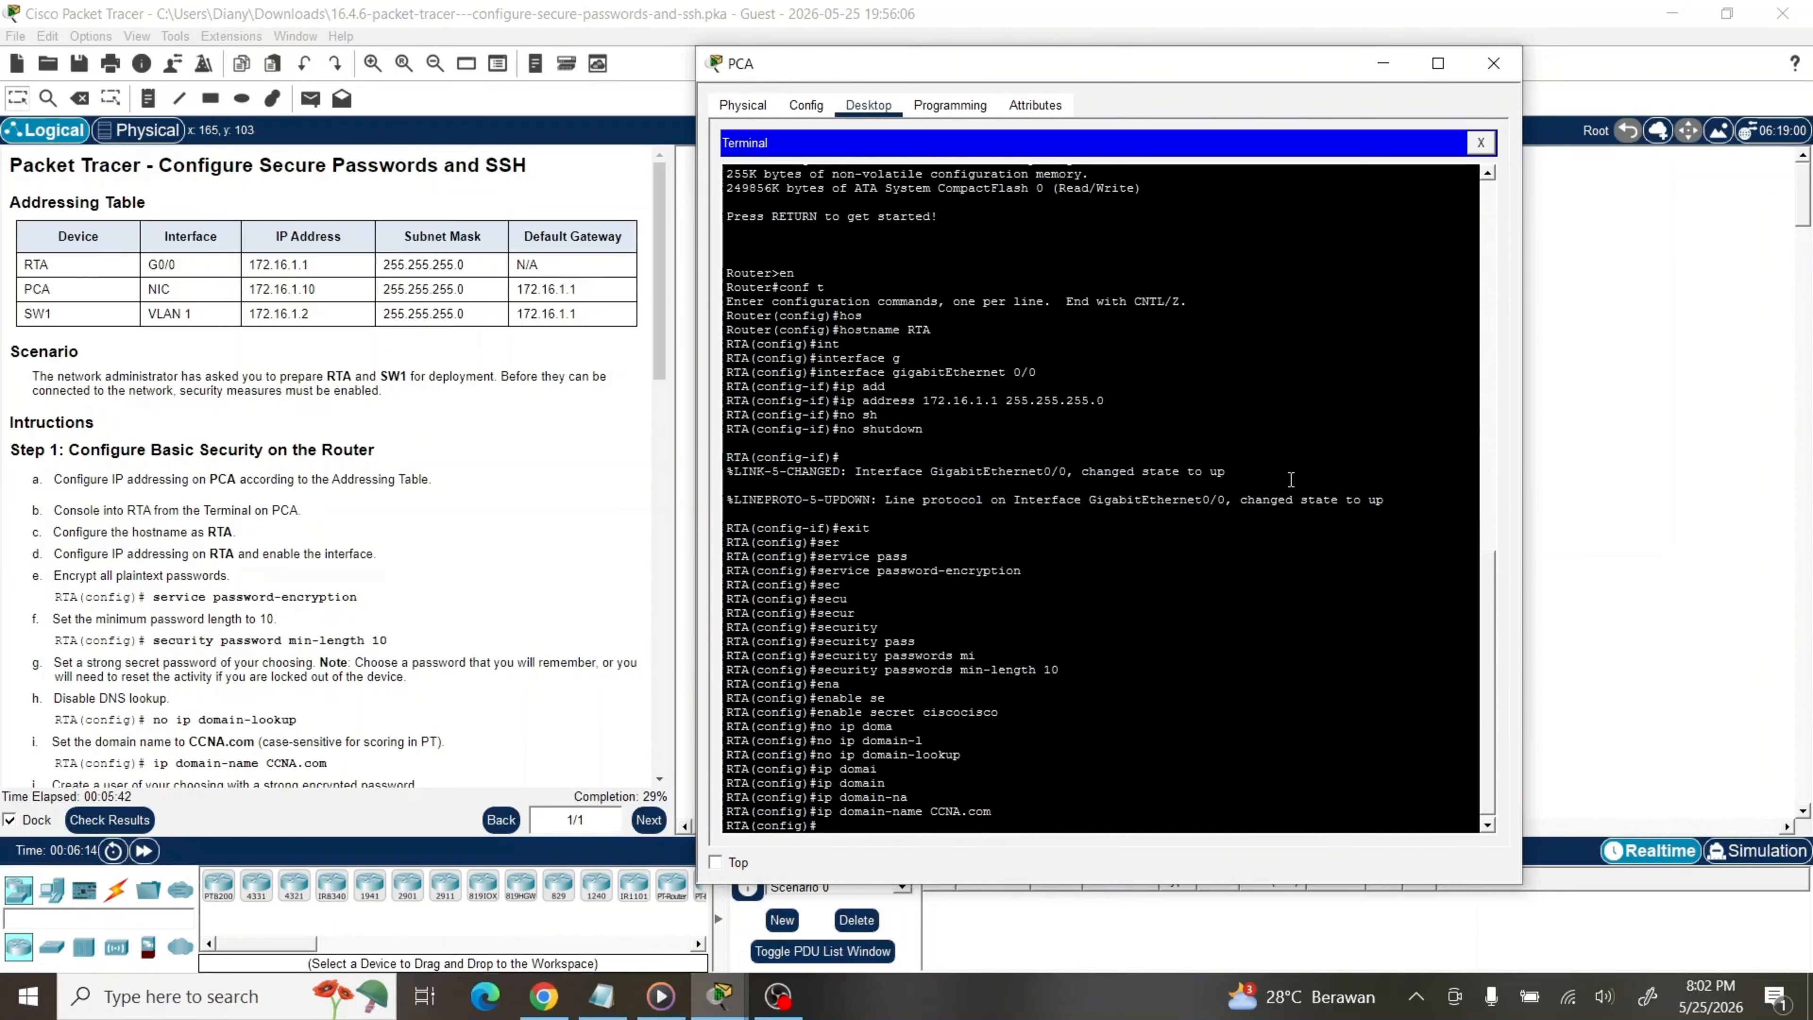
# Create a local username with a secret password using the username ... secret command
pyautogui.write('user')
pyautogui.press('Tab')
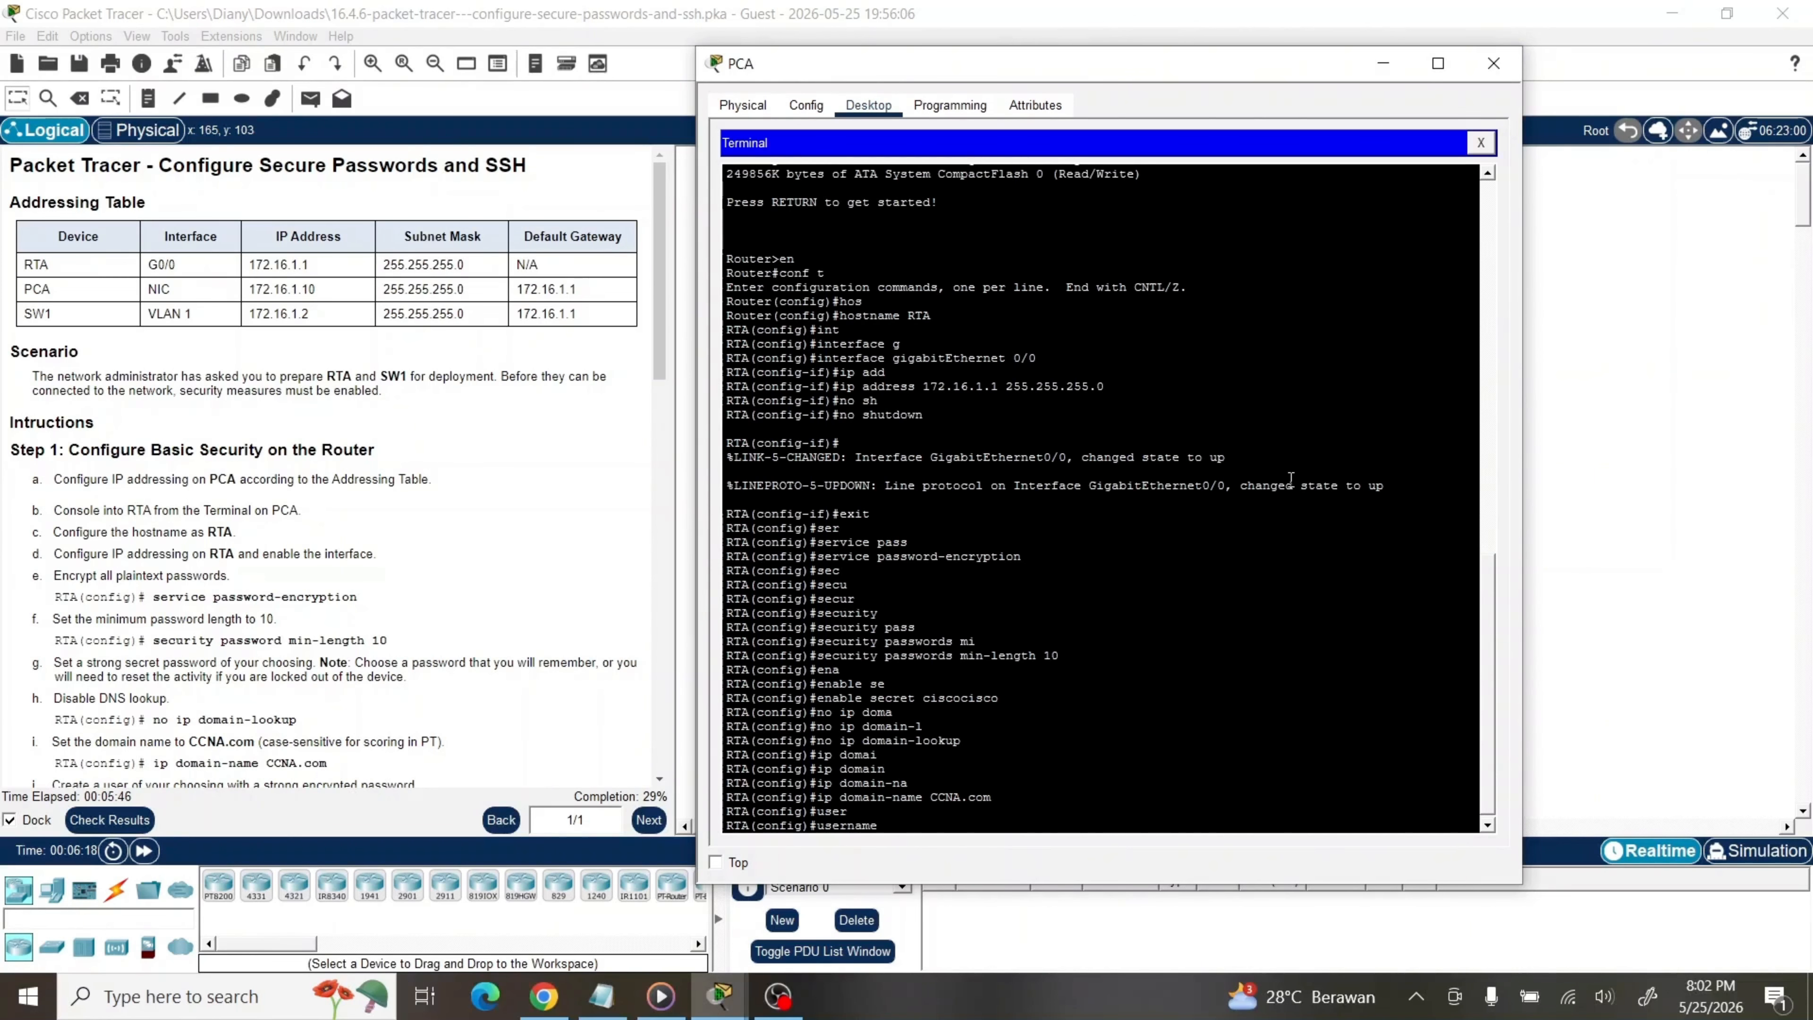
pyautogui.write('irwan secret ciscopackettra')
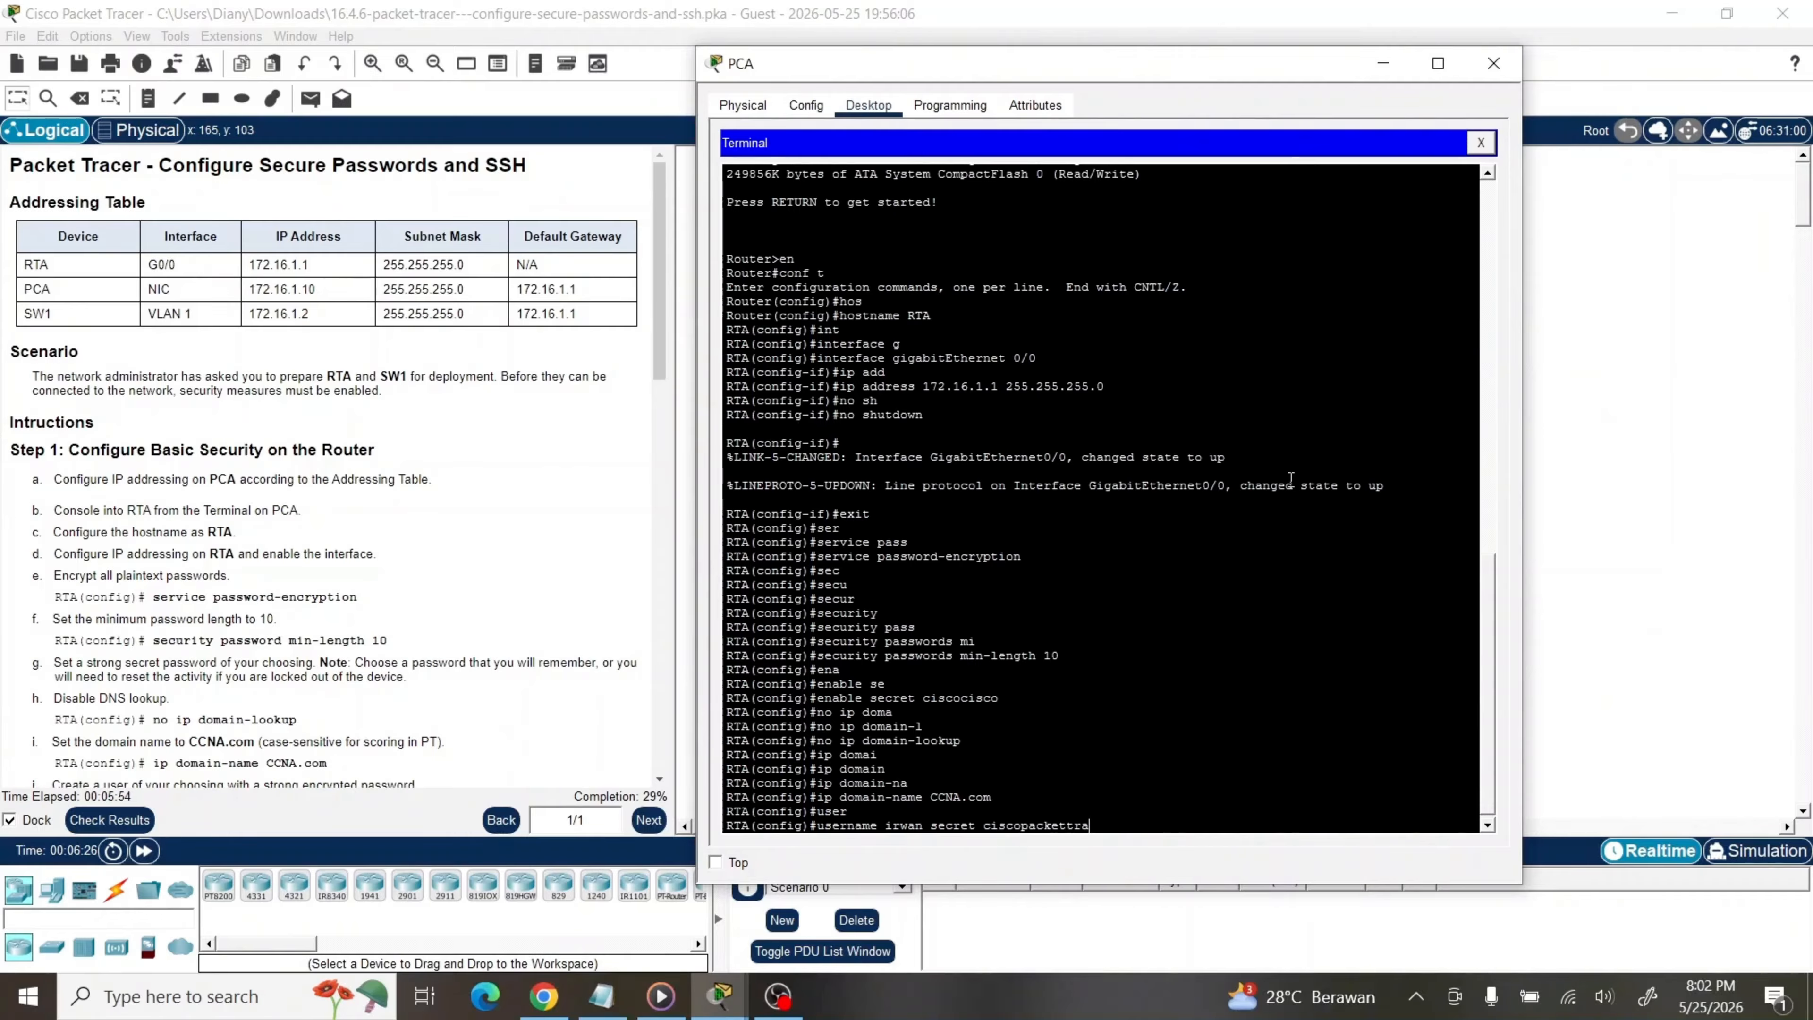
pyautogui.write('cert')
pyautogui.press('Return')
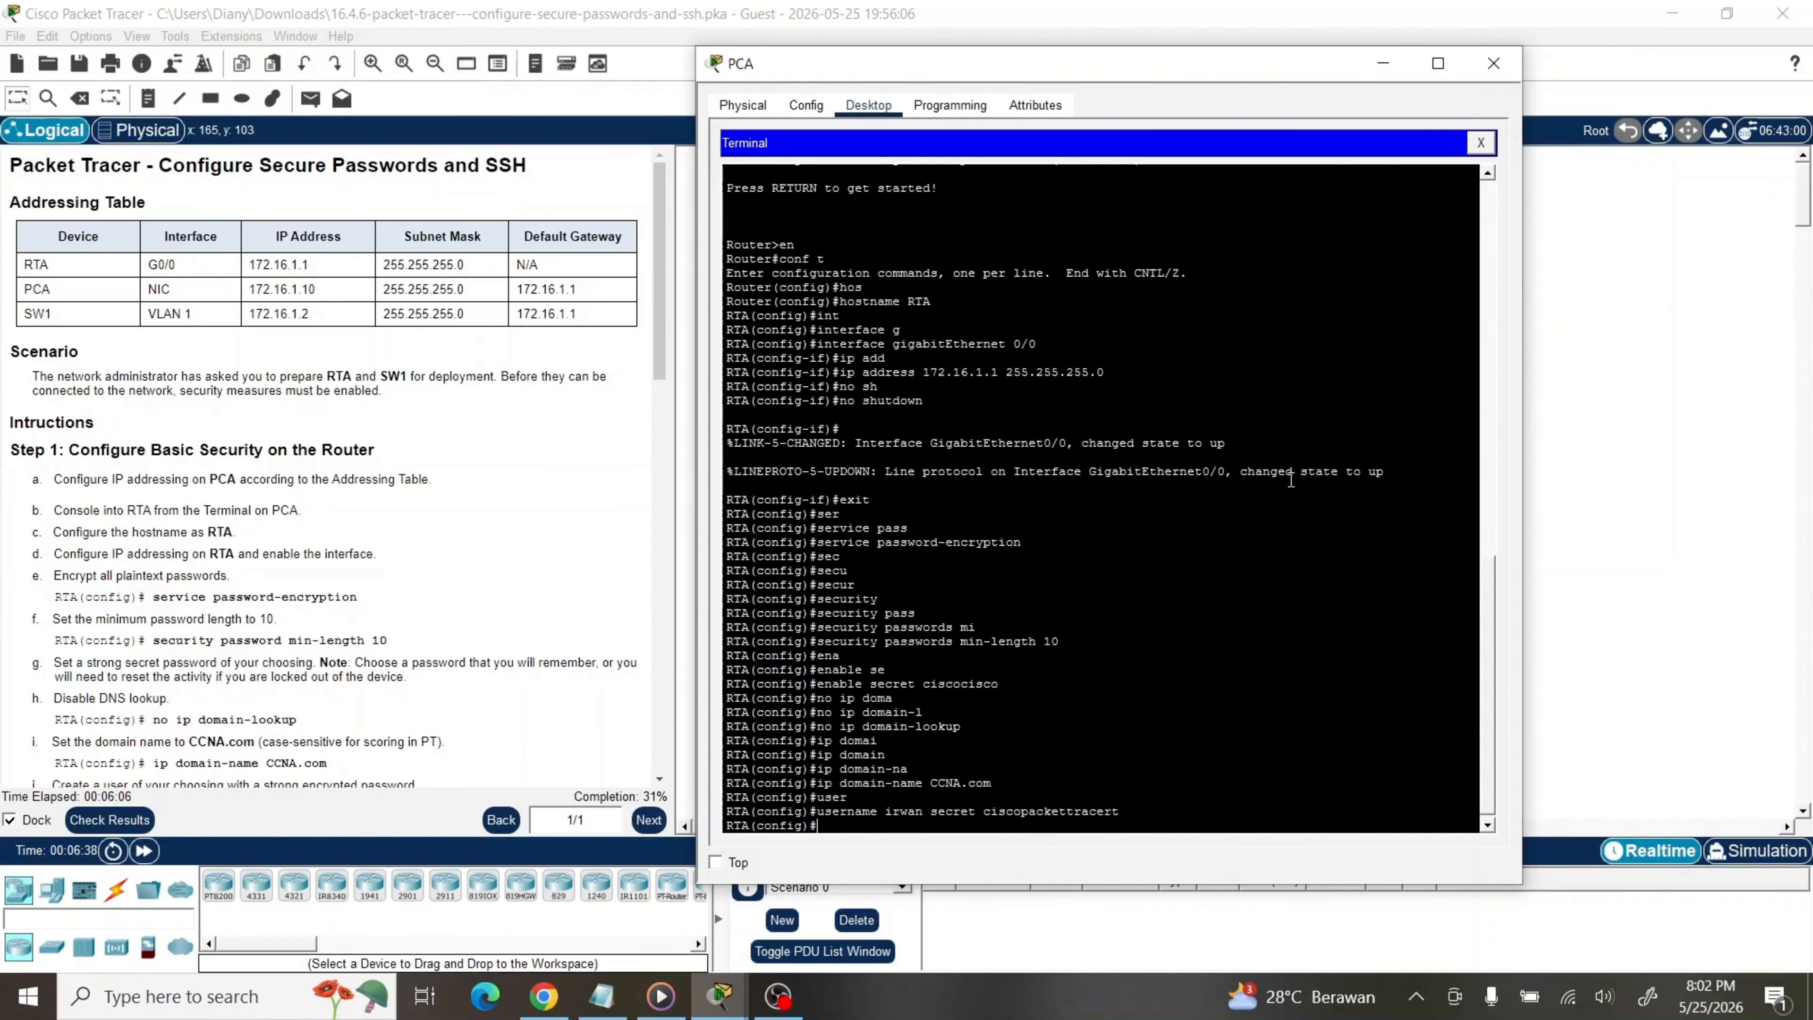
# Run crypto key generate rsa with a 1024-bit modulus on RTA
pyautogui.write('cry')
pyautogui.press('Tab')
pyautogui.write('ke')
pyautogui.press('Tab')
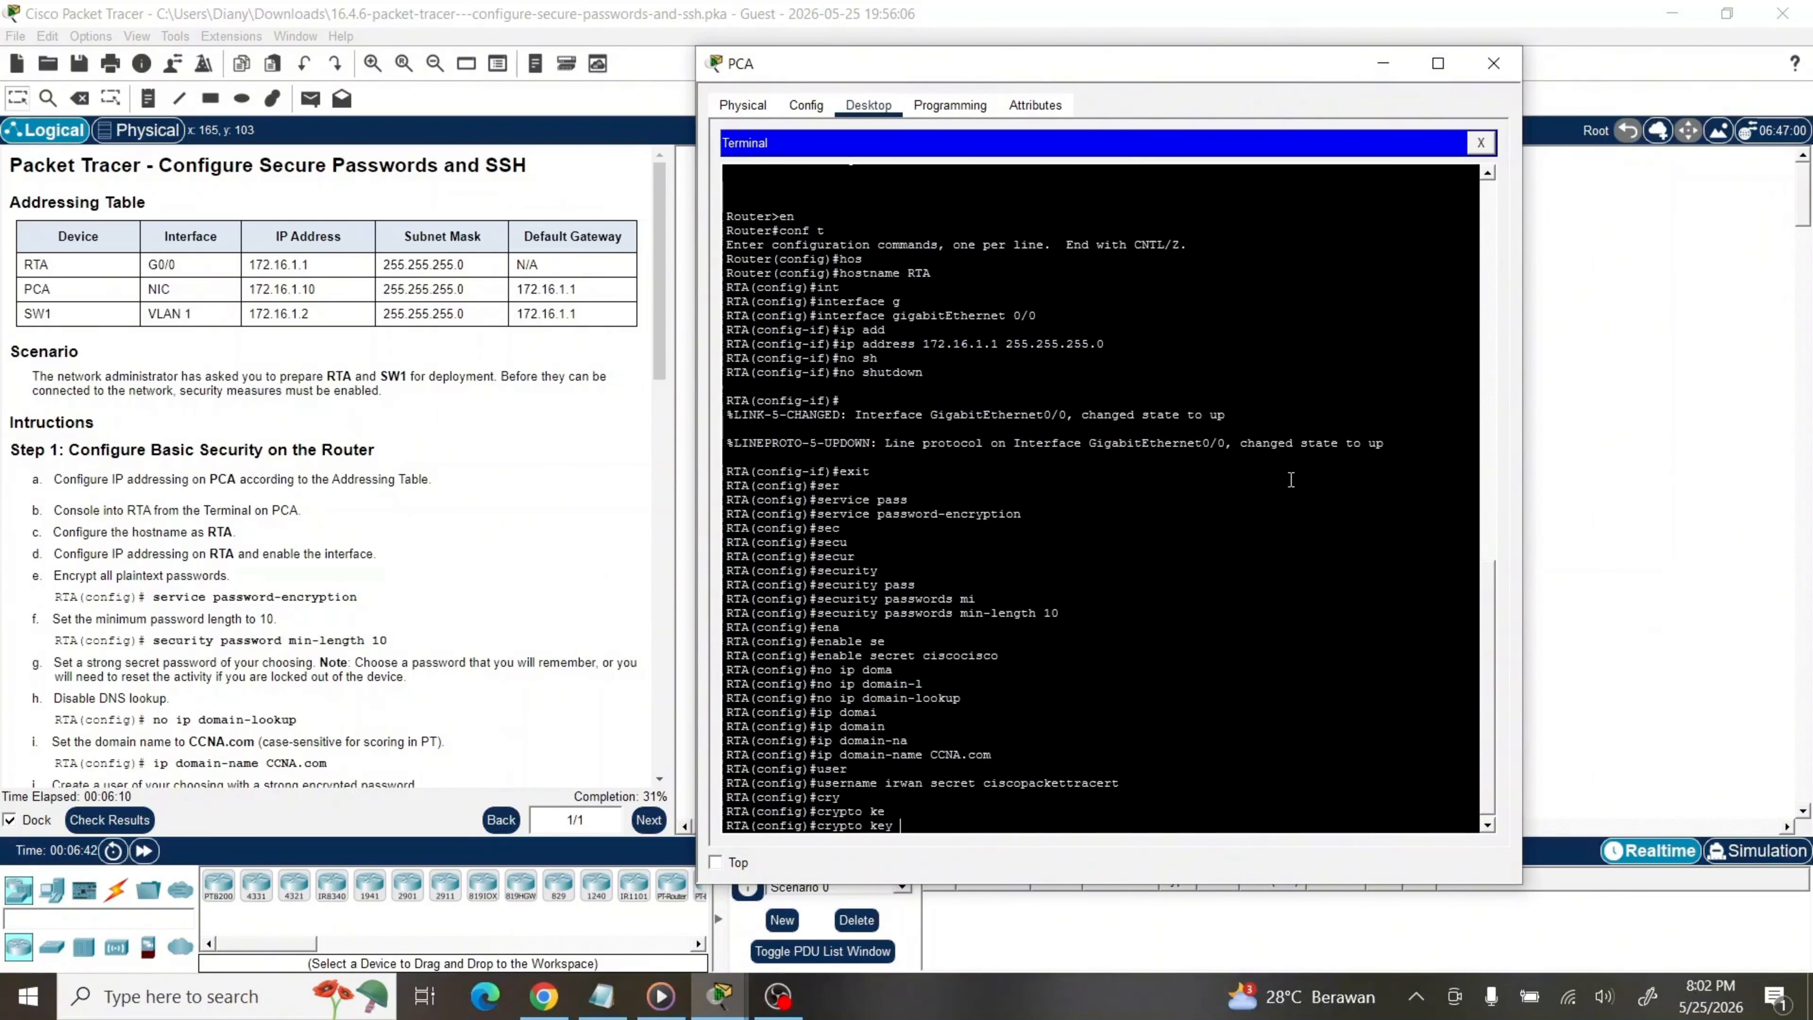
pyautogui.write('ge')
pyautogui.press('Tab')
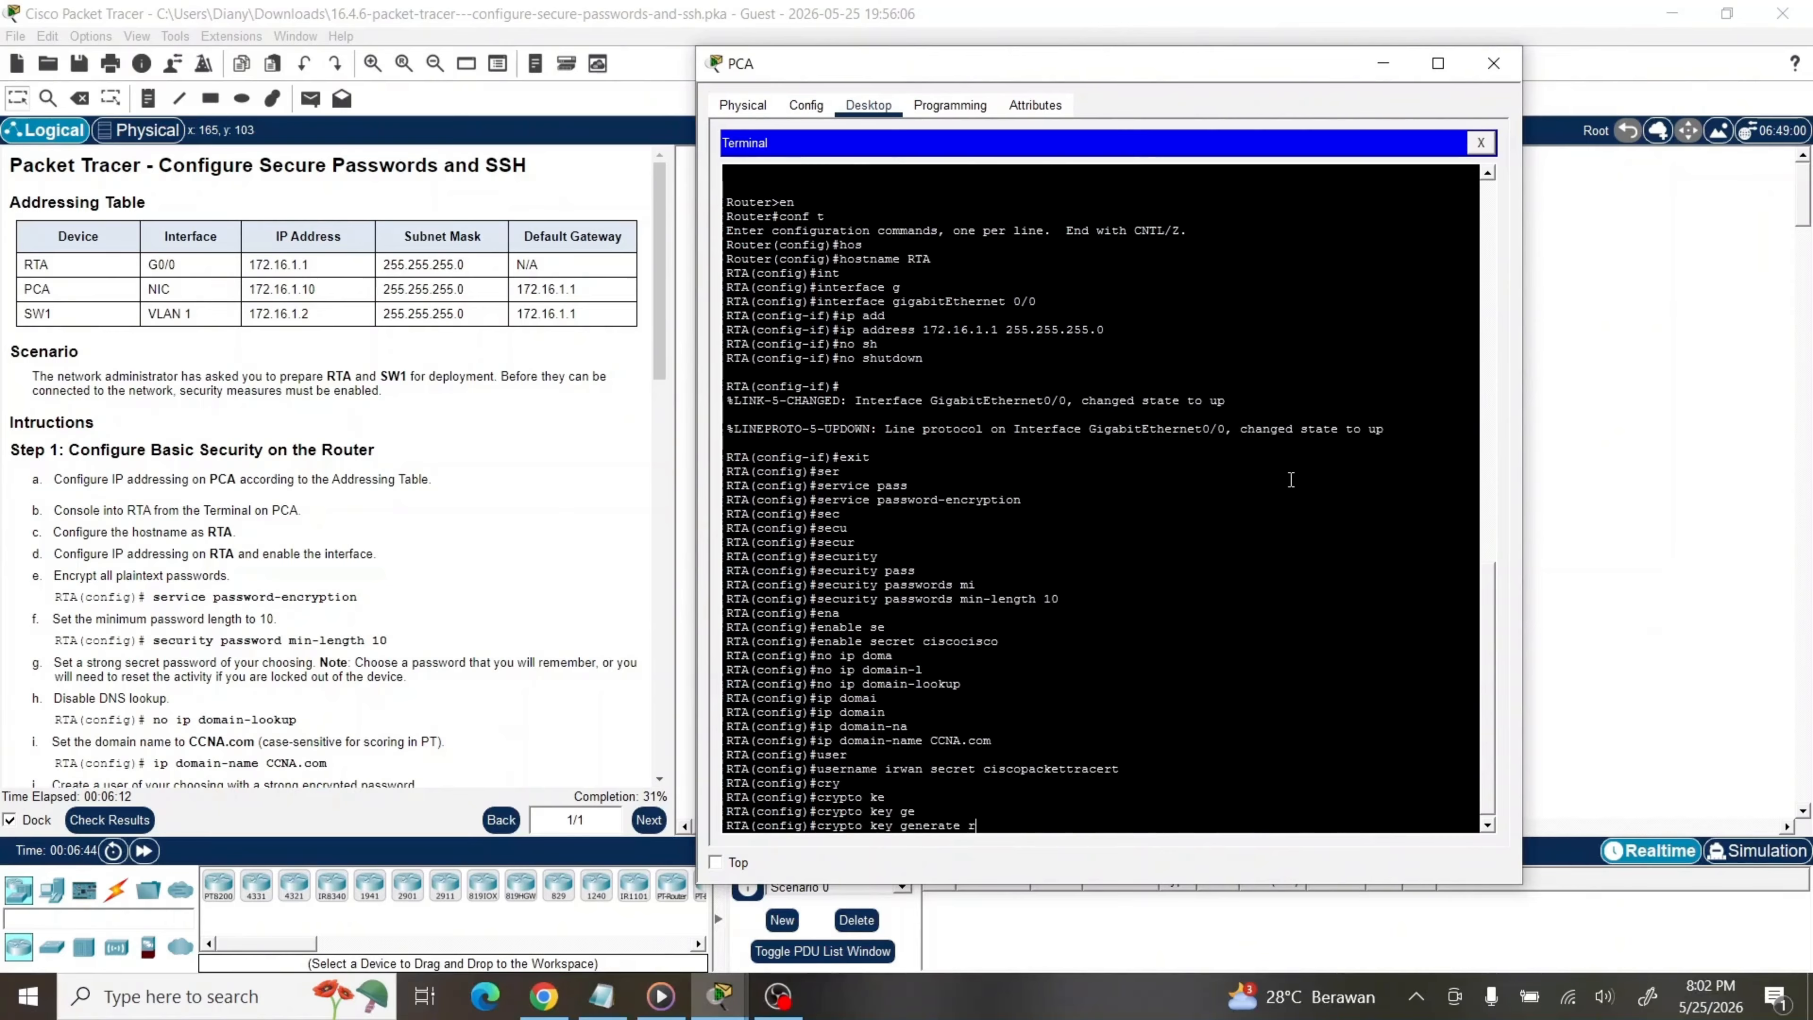
pyautogui.write('rs')
pyautogui.press('Tab')
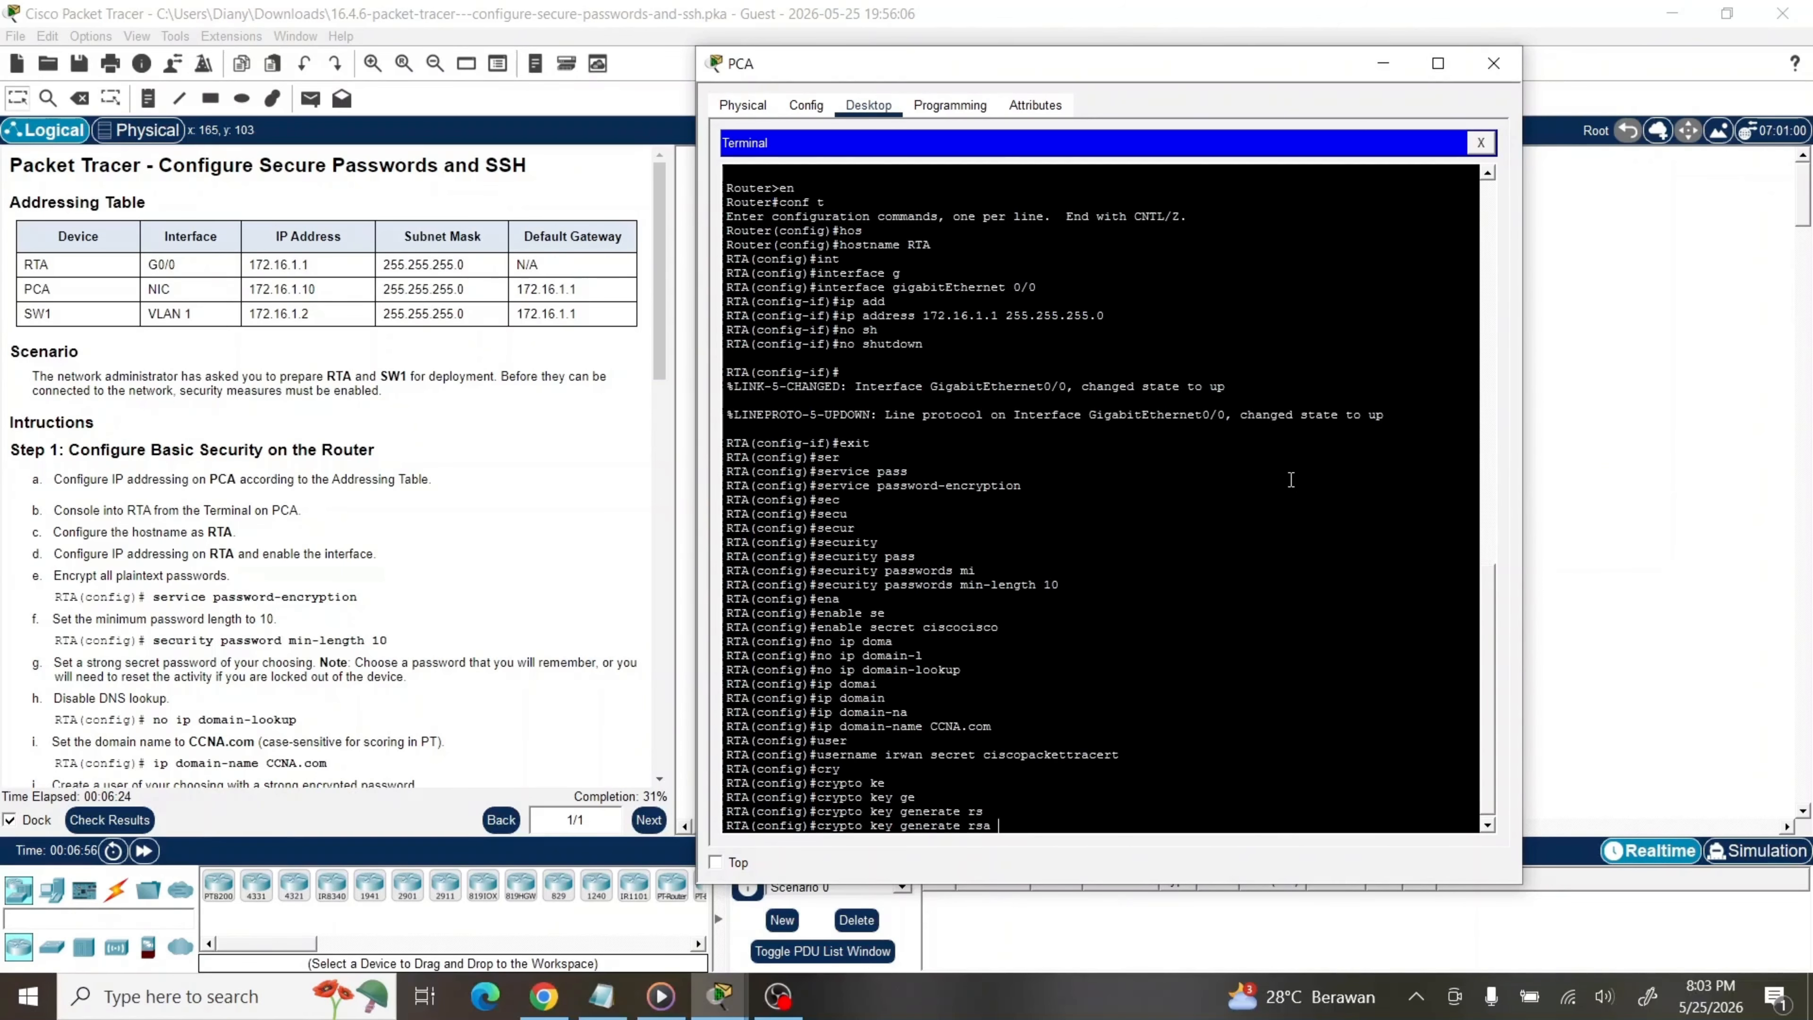
pyautogui.press('Return')
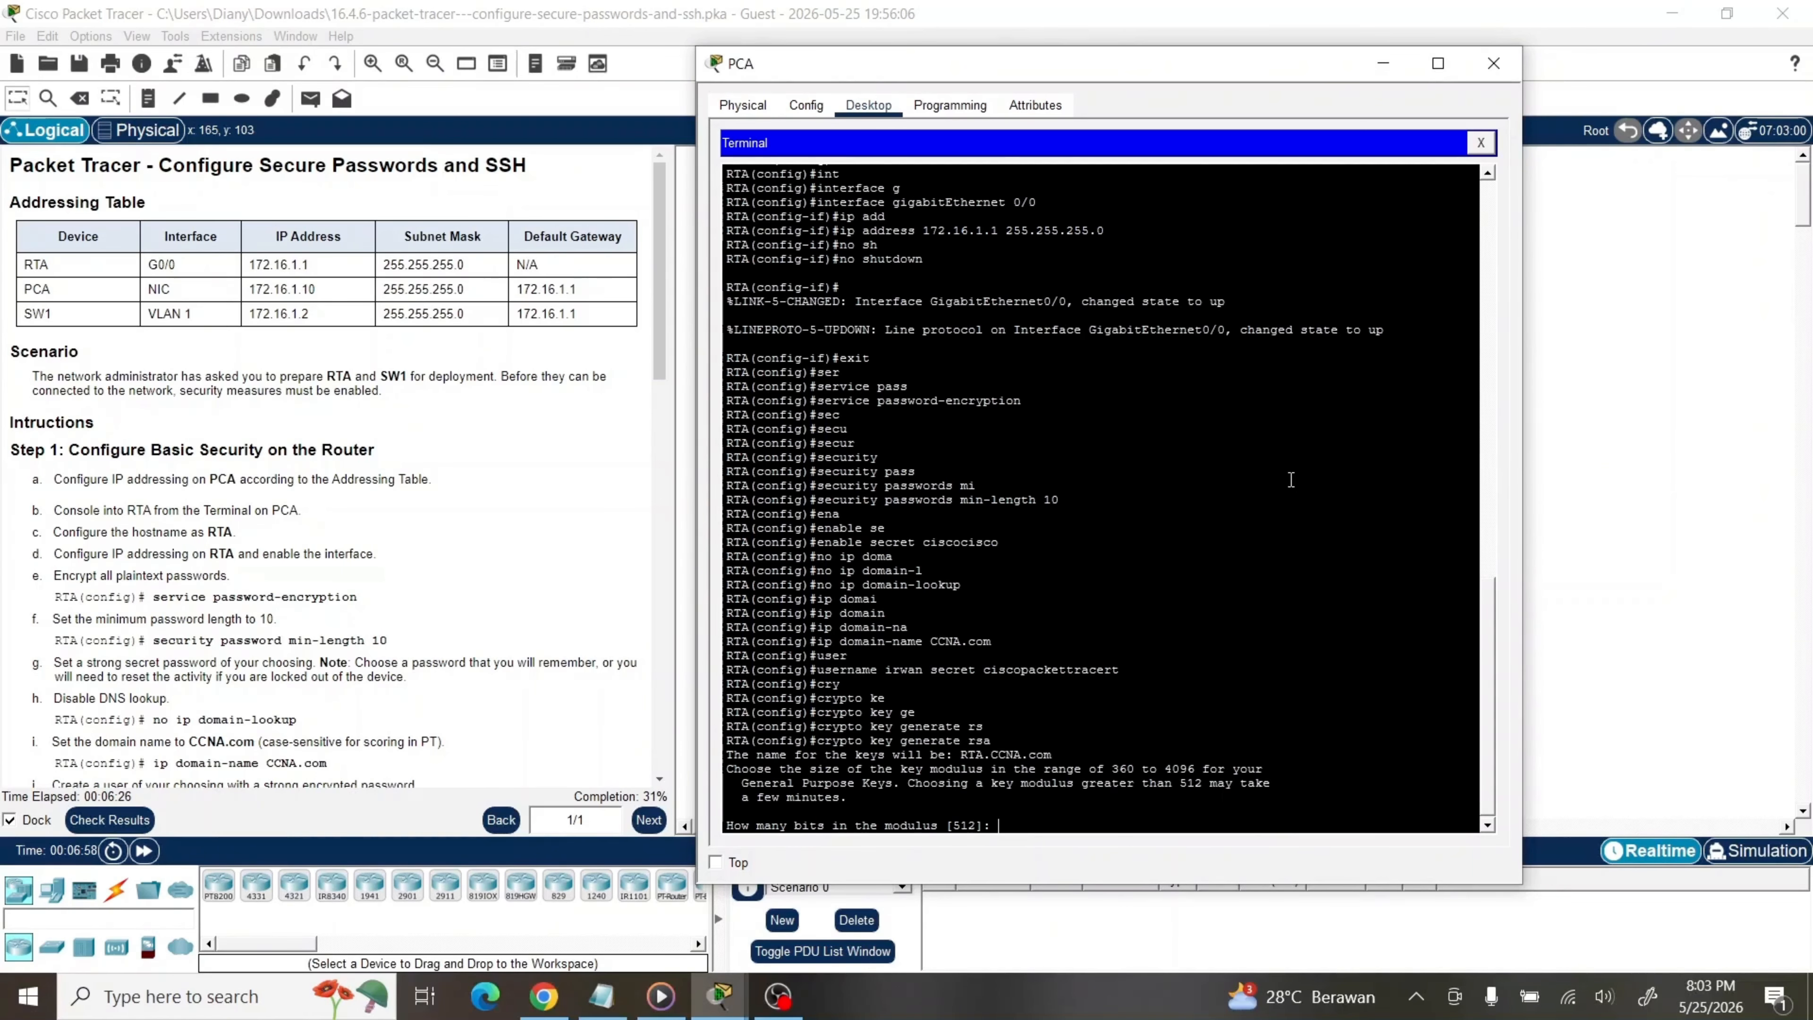
pyautogui.write('1024')
pyautogui.press('Return')
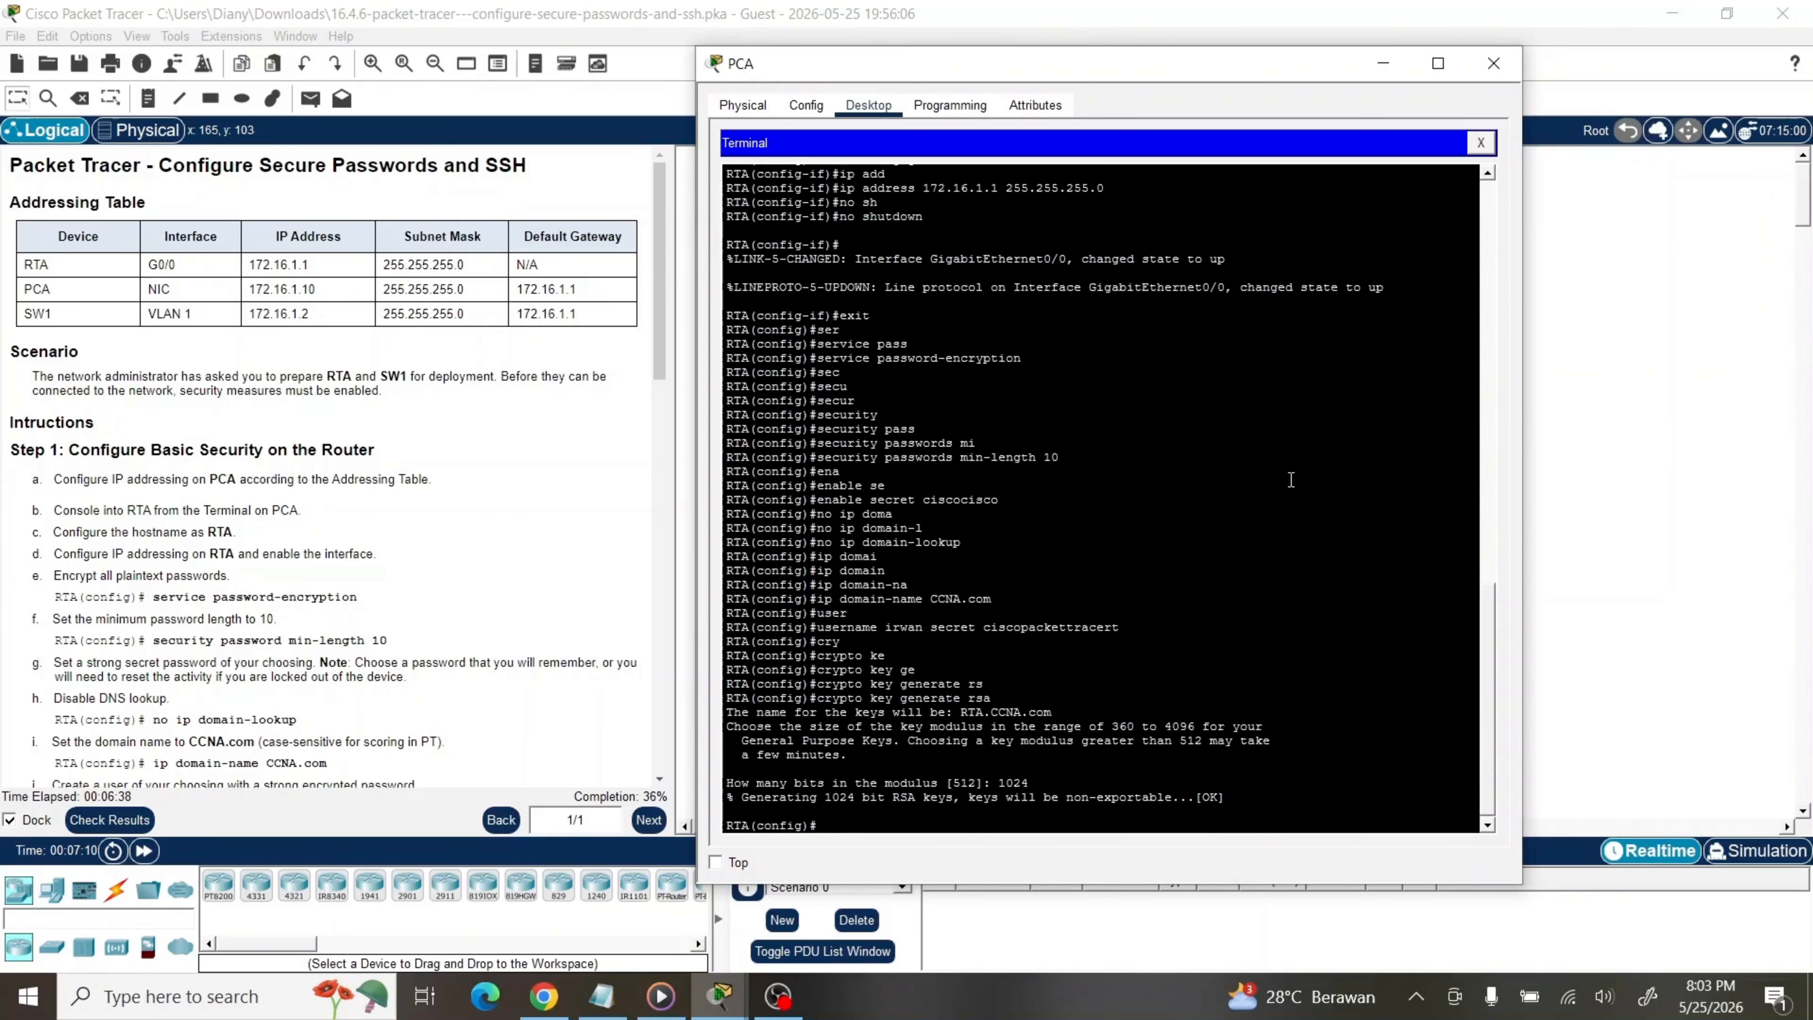
# Enter login block-for 180 attempts 4 within 120 on RTA
pyautogui.write('login')
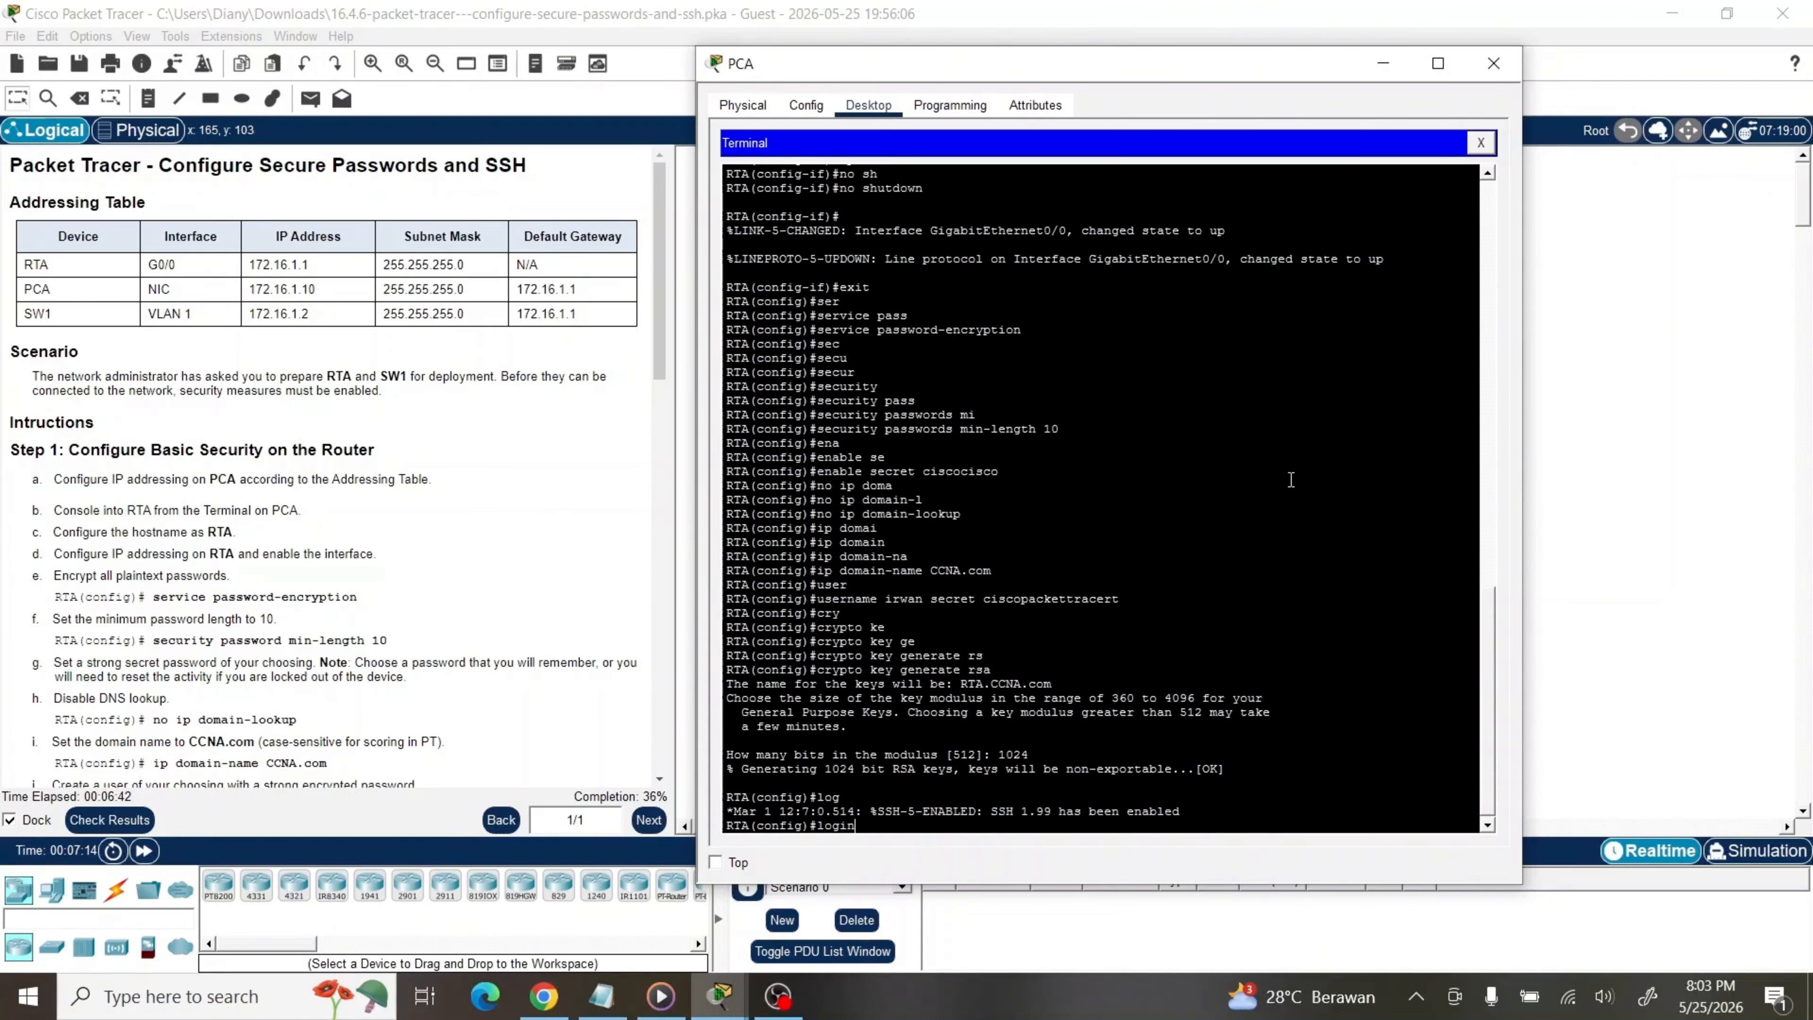
pyautogui.write(' blo')
pyautogui.press('Tab')
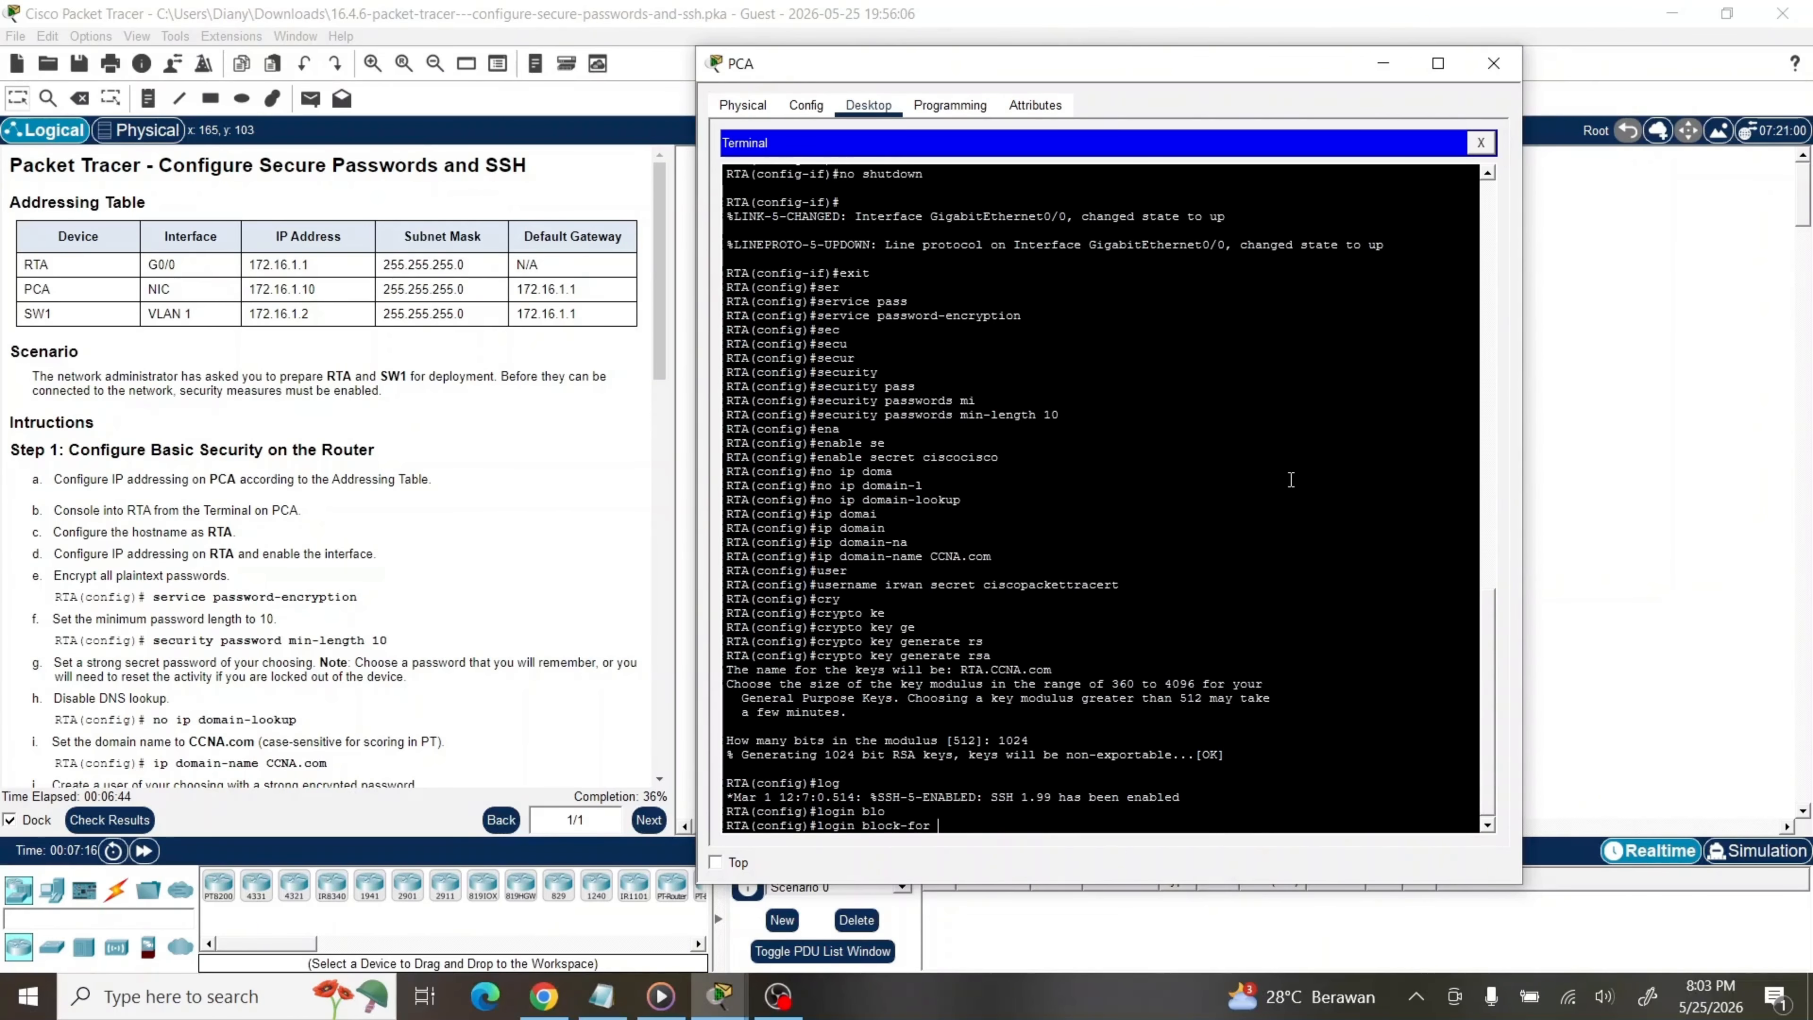
pyautogui.write('180 att')
pyautogui.press('Tab')
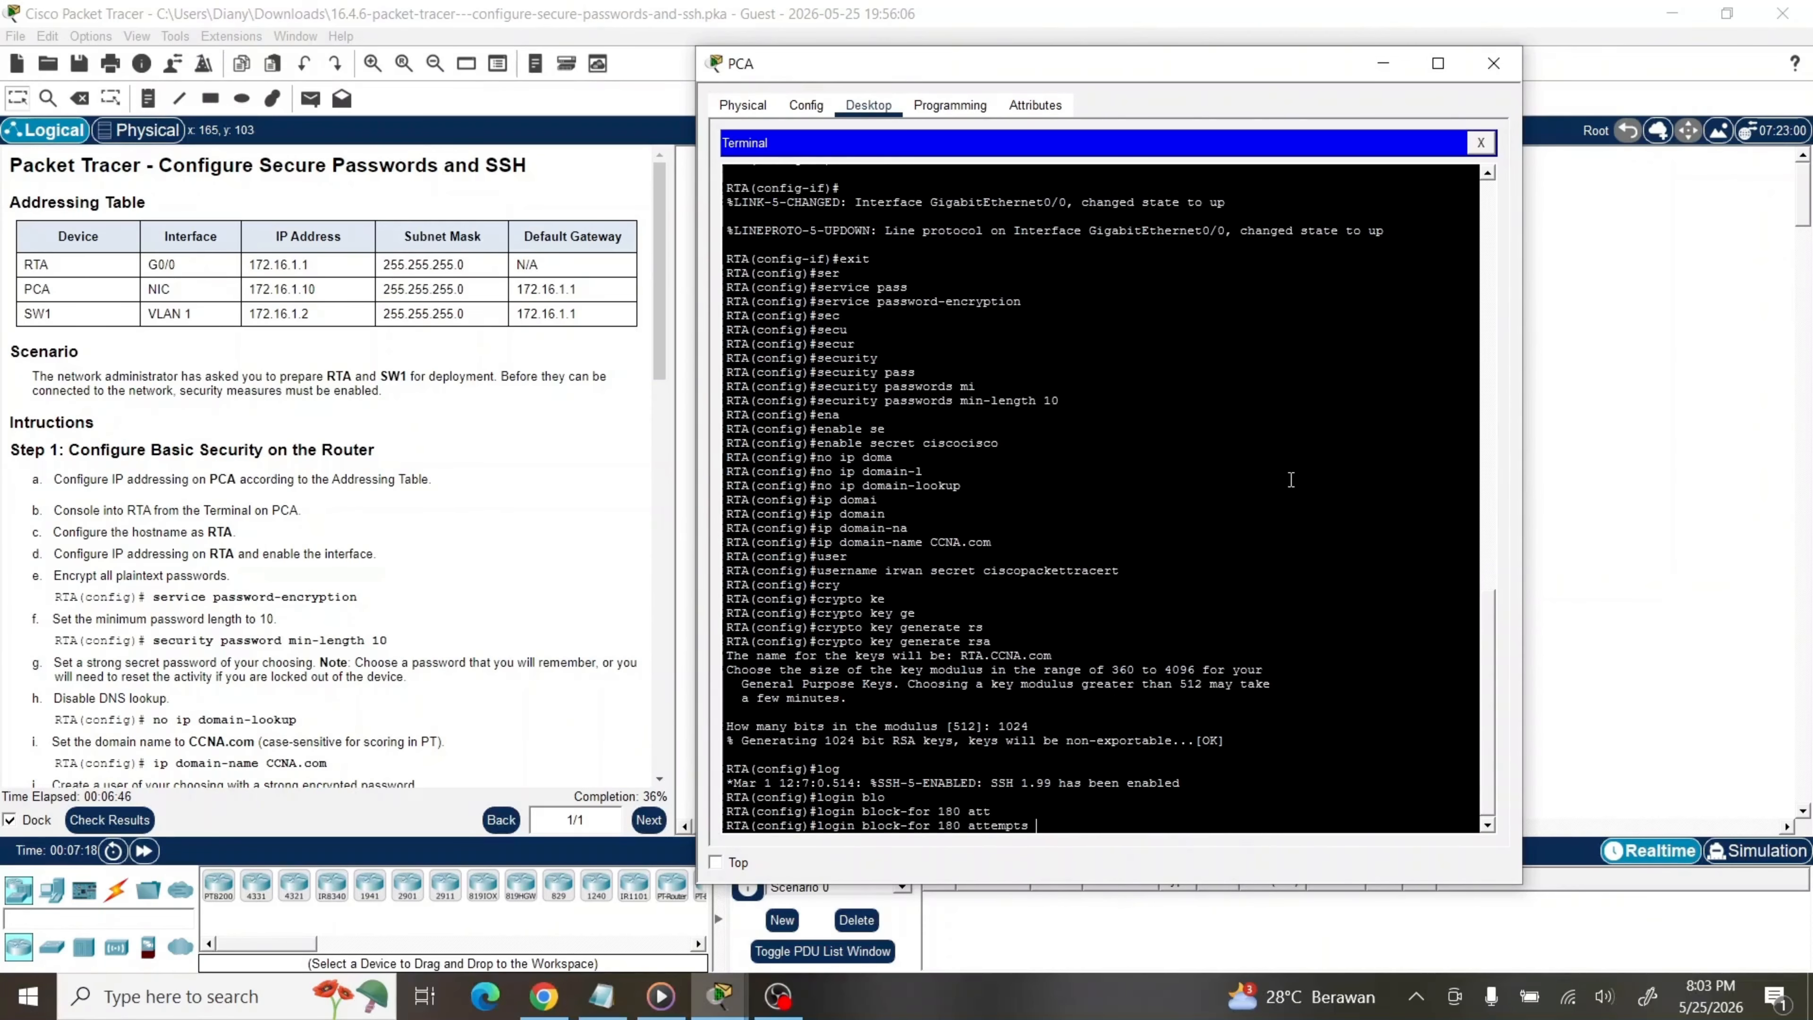
pyautogui.write('4 wit')
pyautogui.press('Tab')
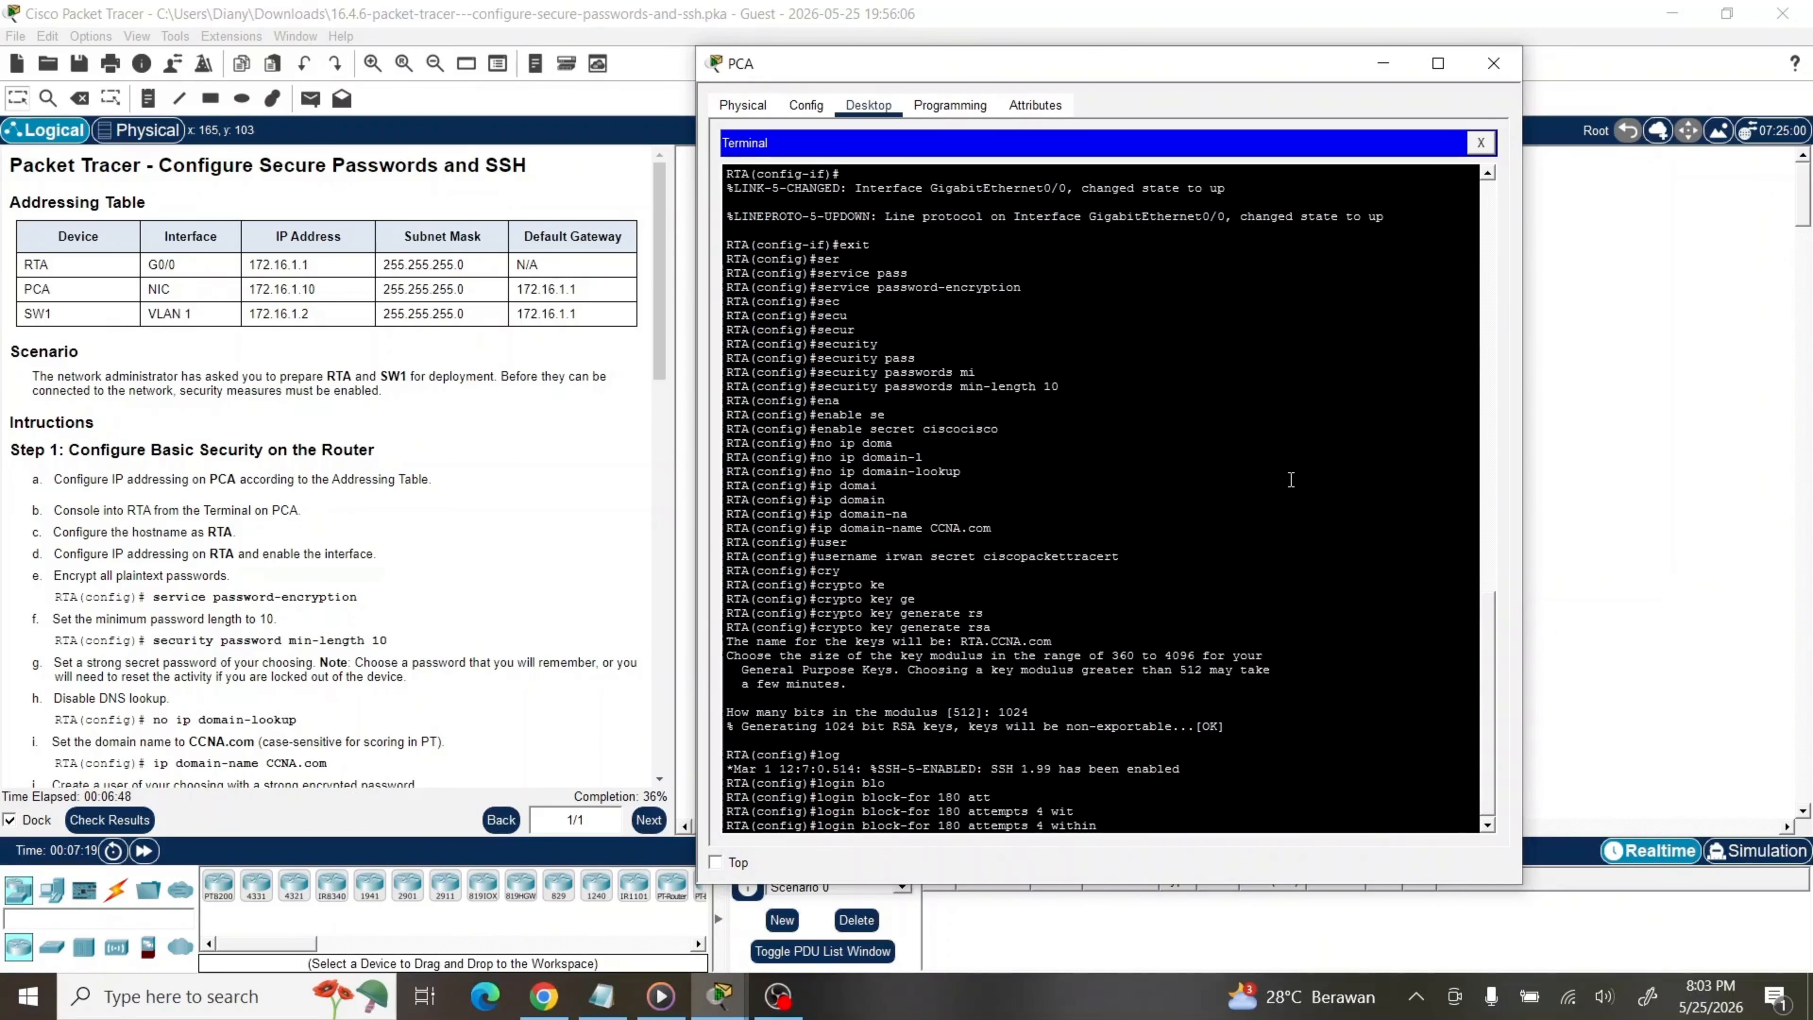
pyautogui.write('120')
pyautogui.press('Return')
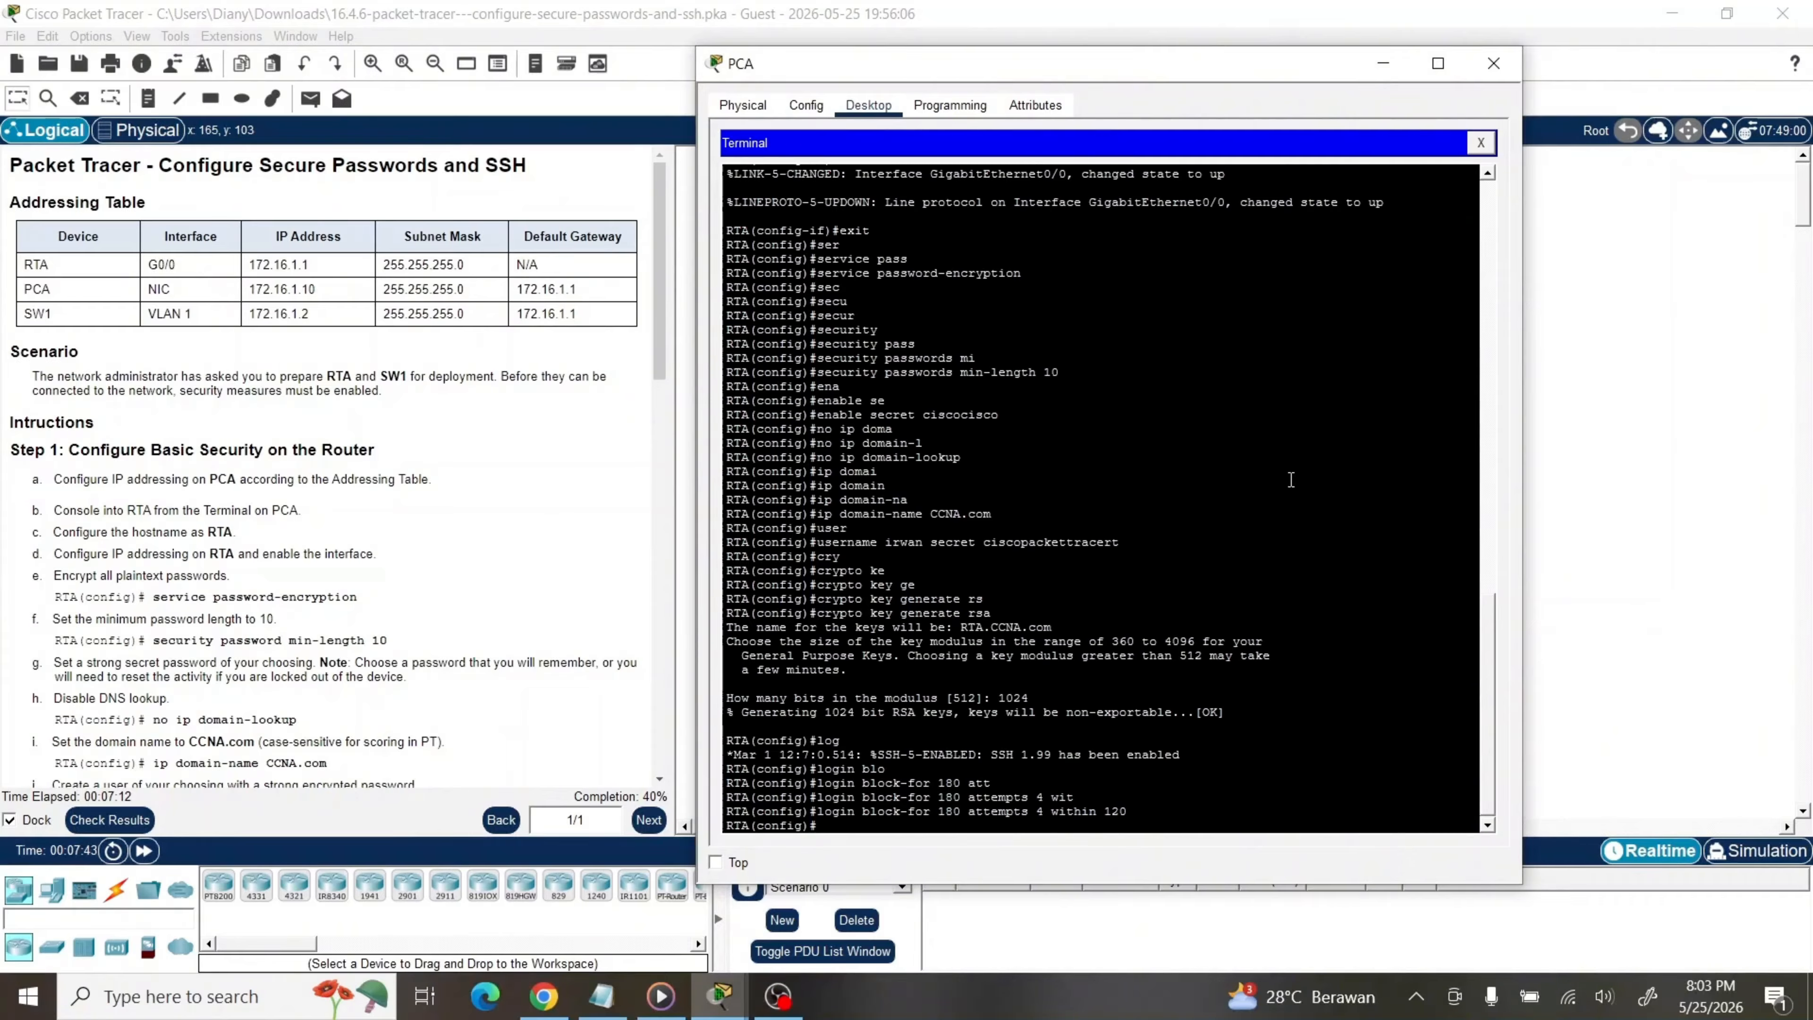
# Configure VTY lines 0 4 to allow only SSH with transport input ssh
pyautogui.write('line')
pyautogui.press('Tab')
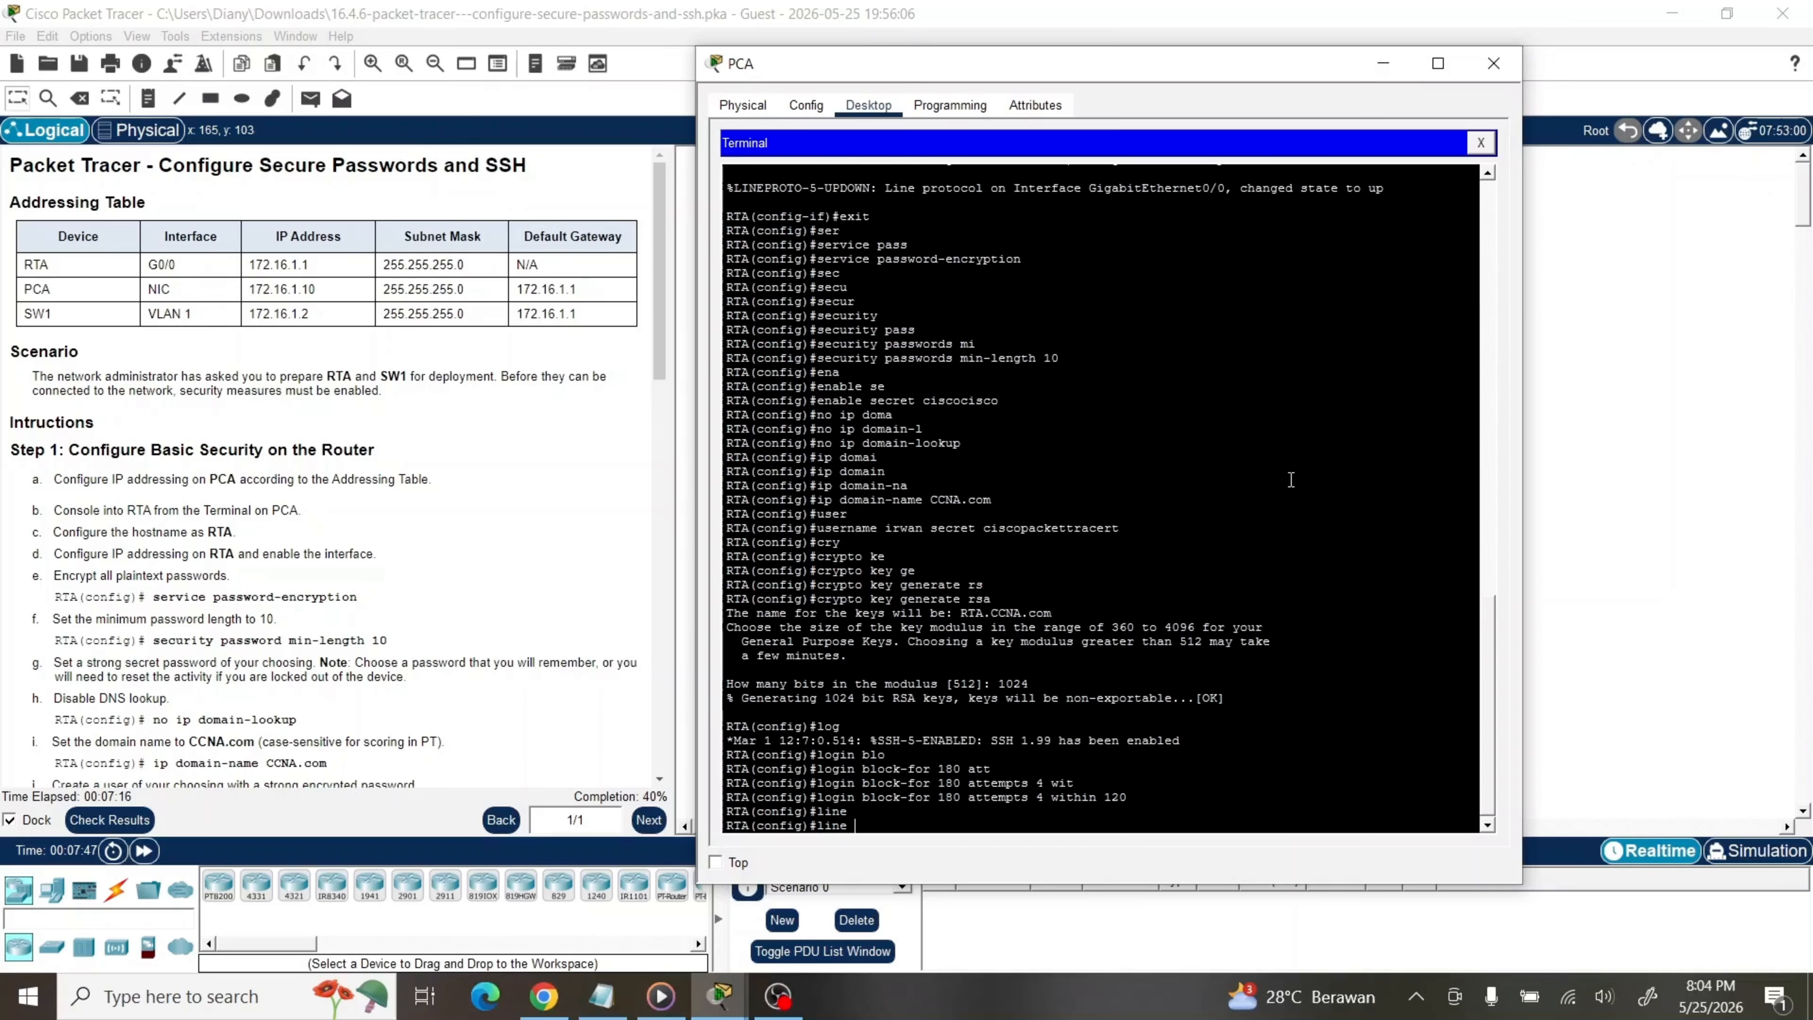
pyautogui.write('vty')
pyautogui.press('Tab')
pyautogui.write('0')
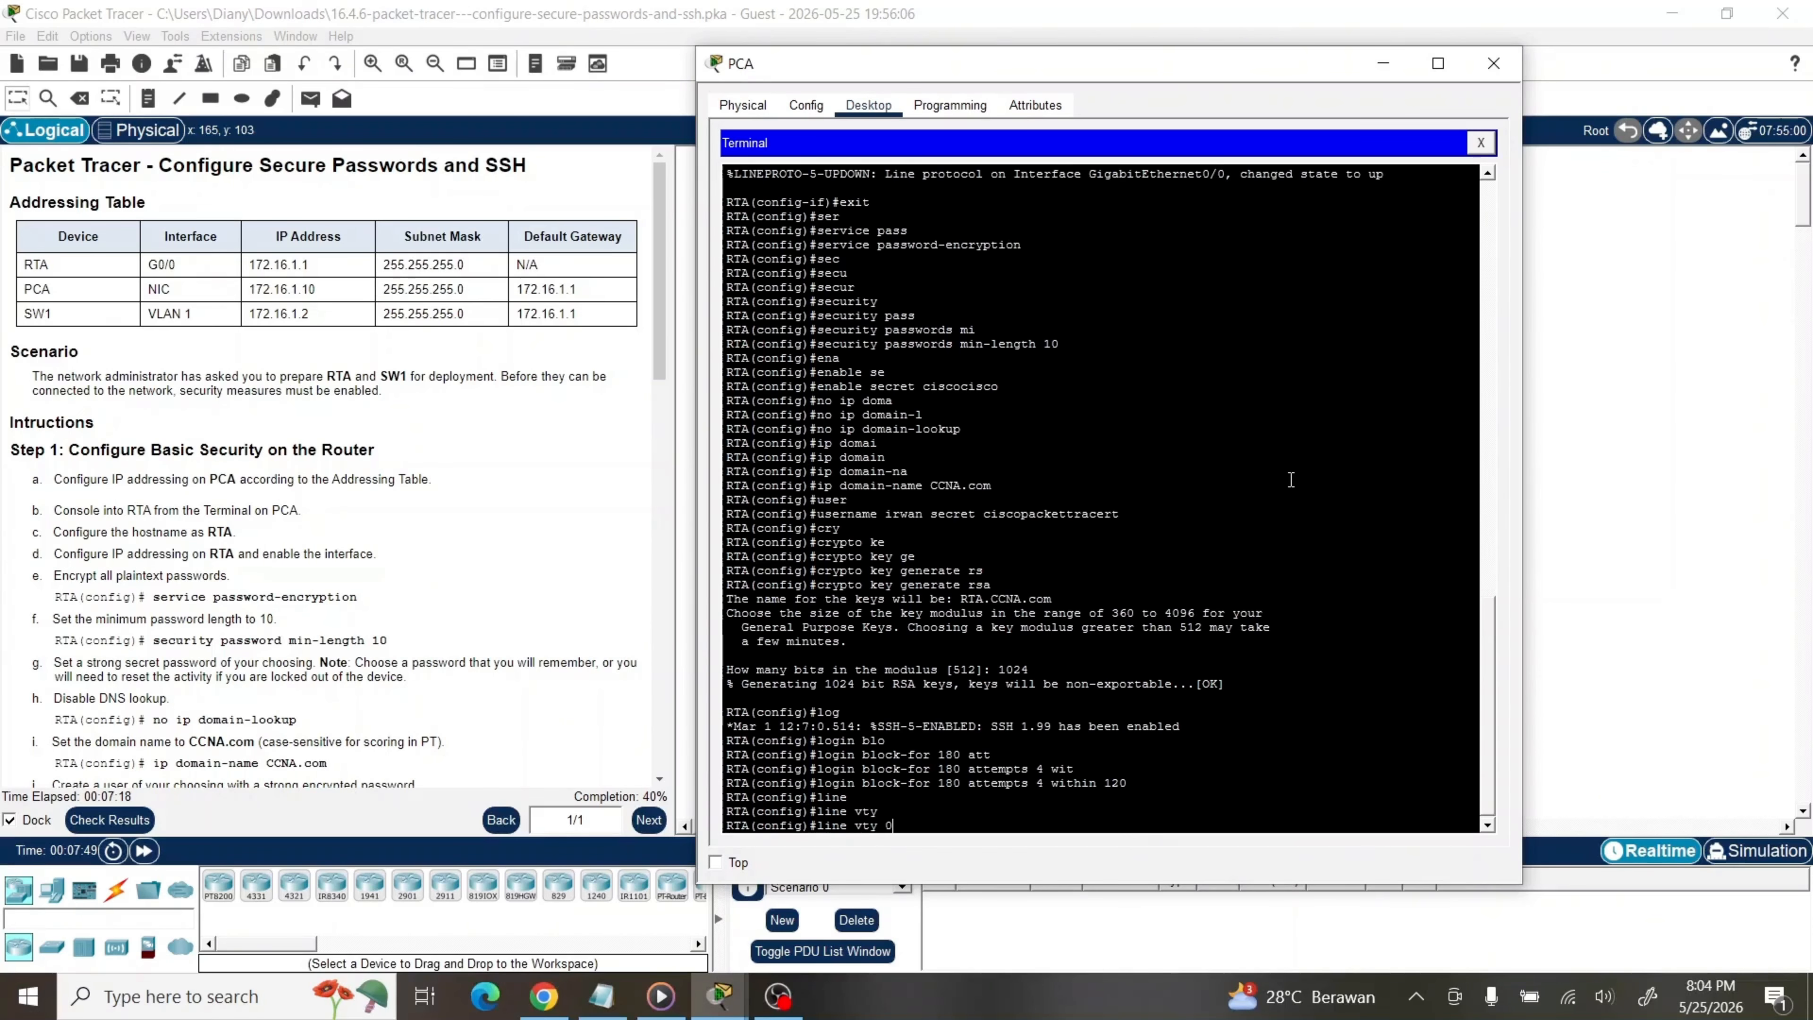
pyautogui.write(' 4')
pyautogui.press('Return')
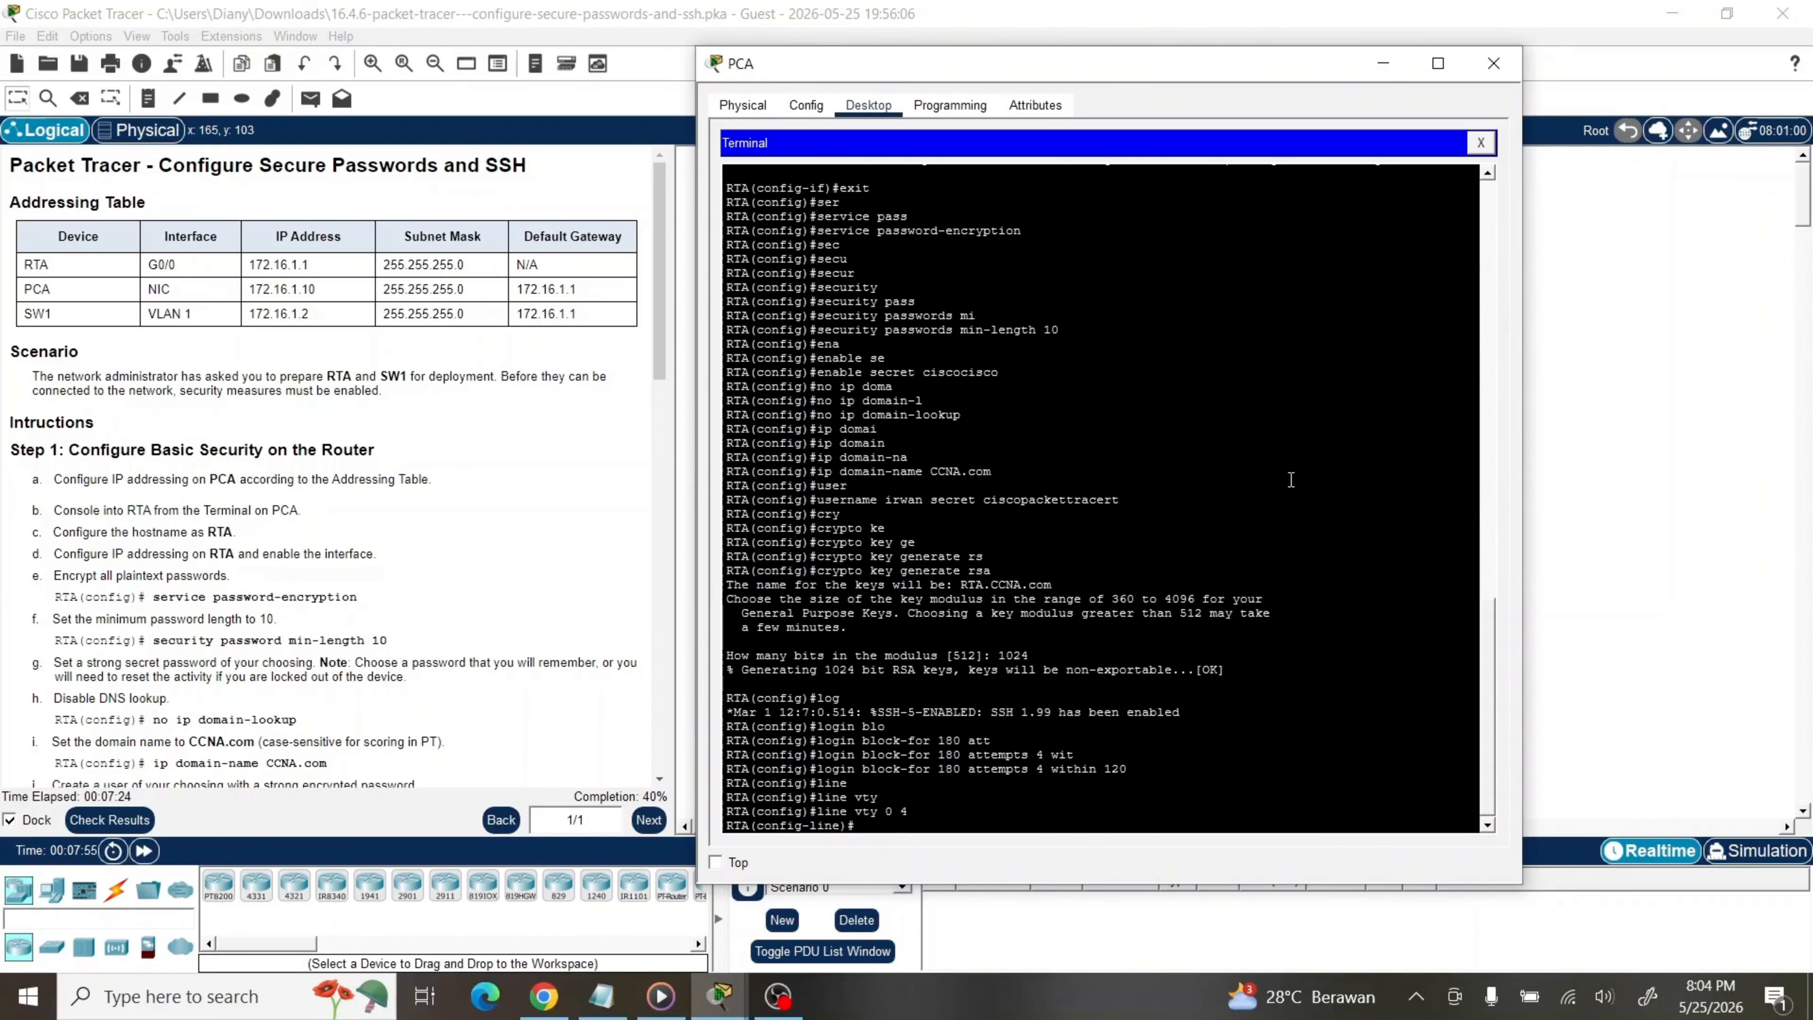
pyautogui.write('tra')
pyautogui.press('Tab')
pyautogui.write('in')
pyautogui.press('Tab')
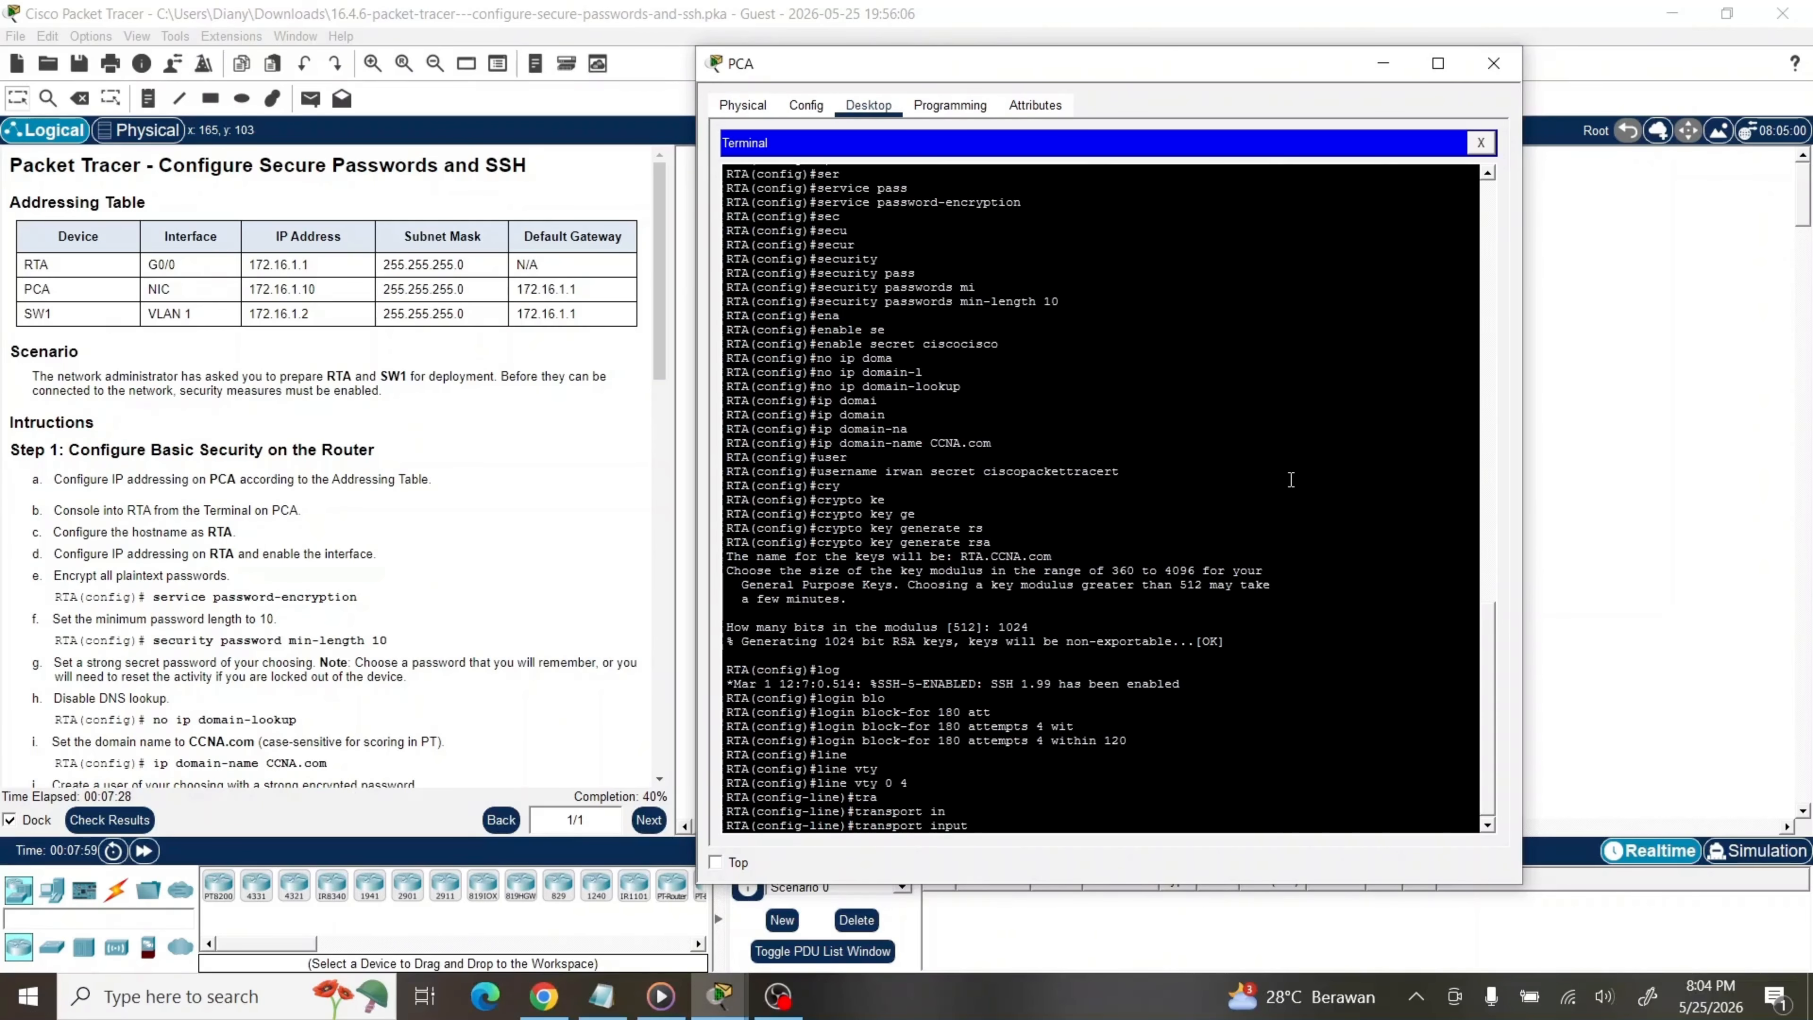
pyautogui.write('ssh')
pyautogui.press('Return')
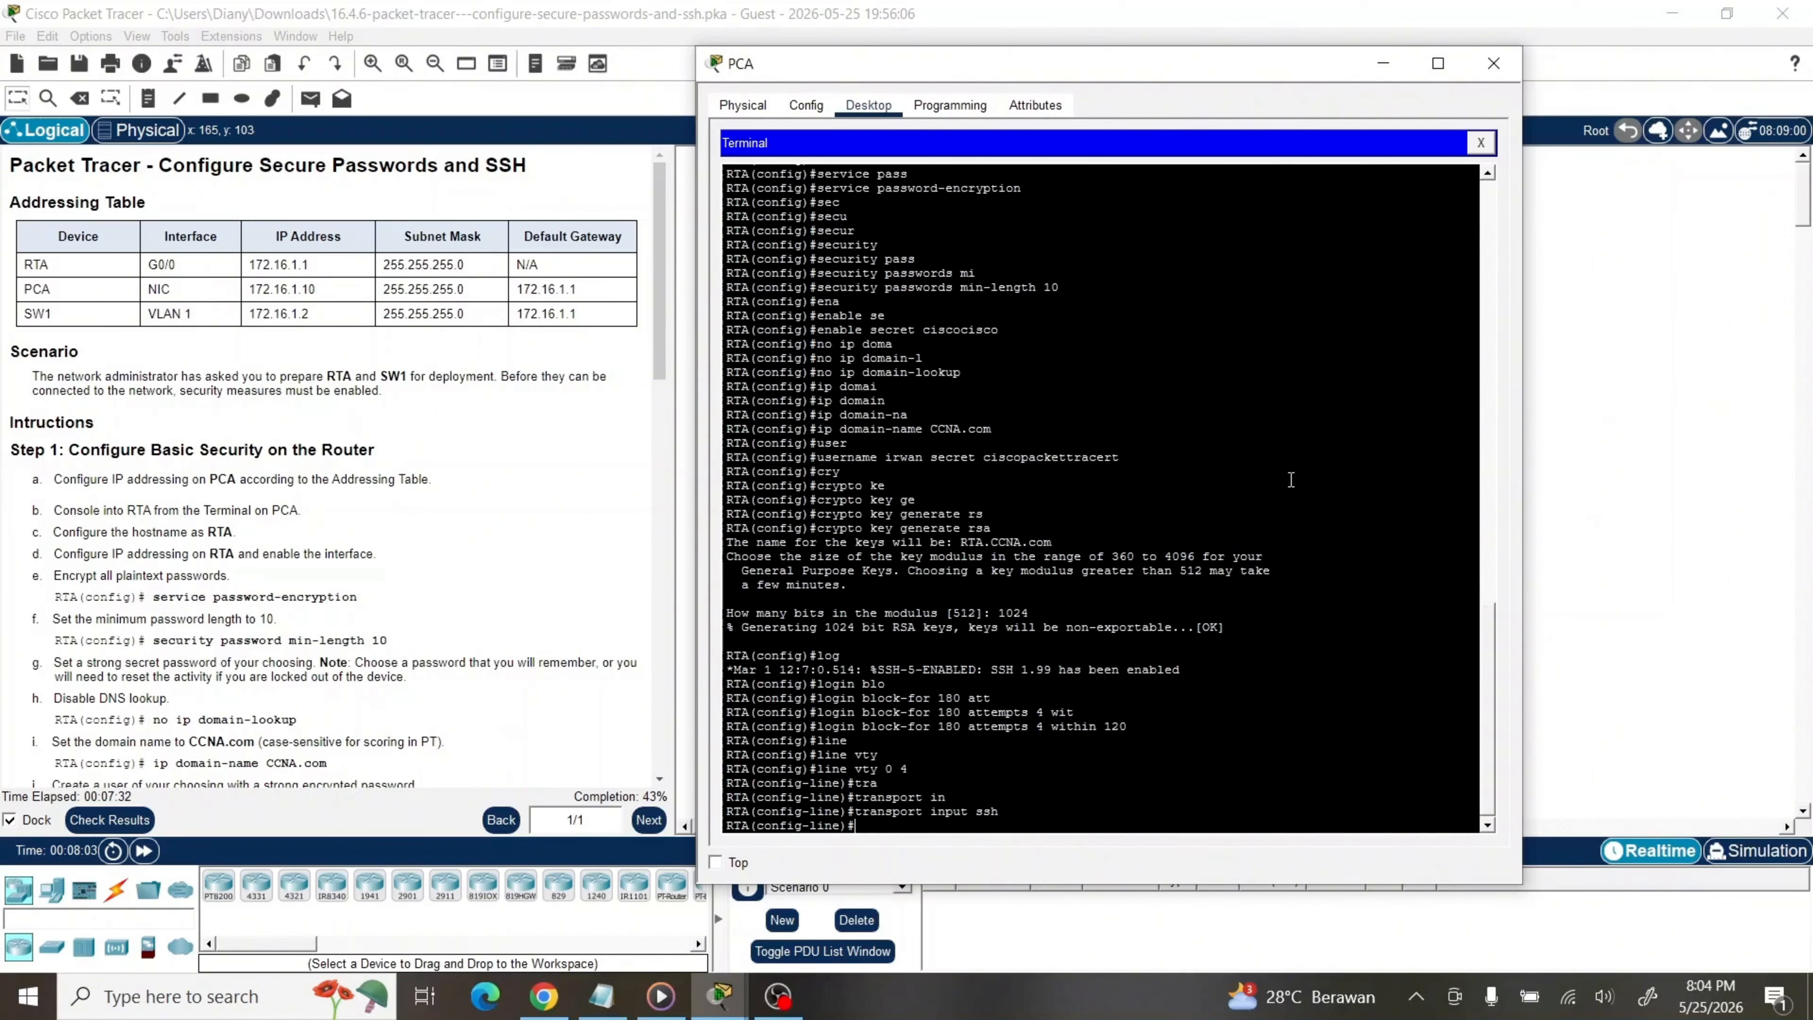
# Set login local and a 6-minute exec-timeout on the VTY lines, then exit
pyautogui.write('log')
pyautogui.press('Tab')
pyautogui.write('i')
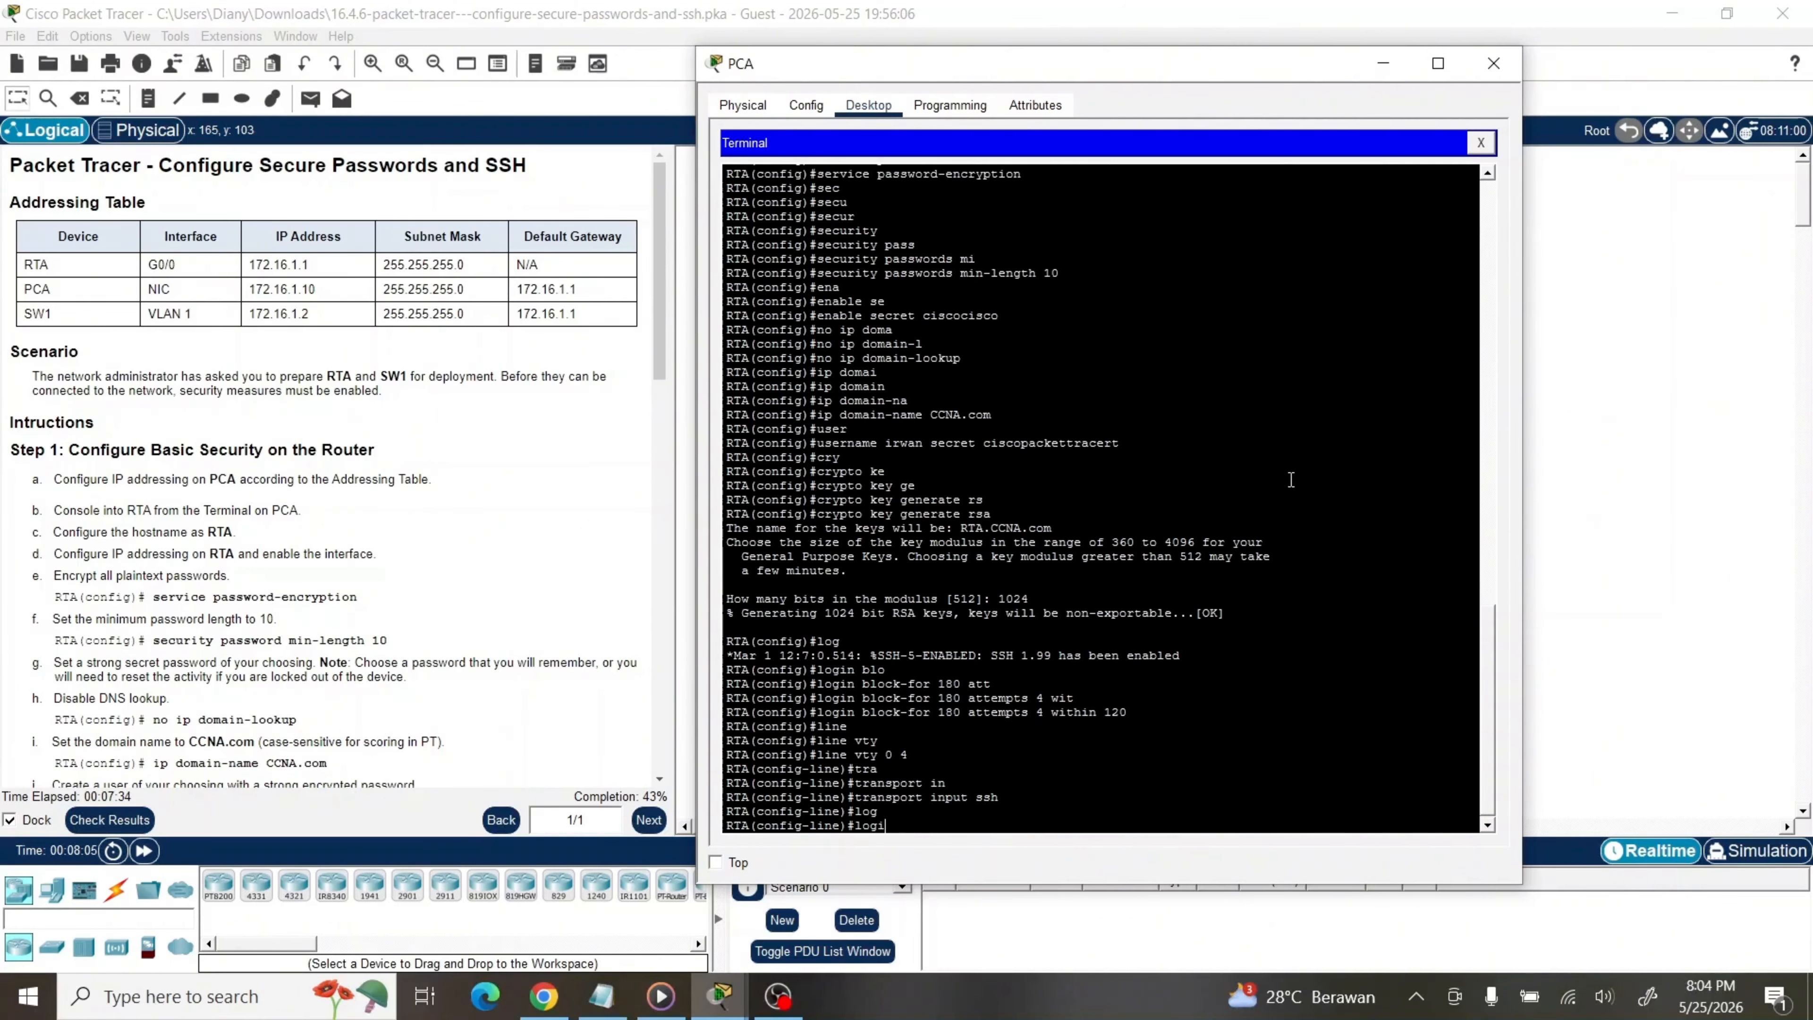
pyautogui.press('Tab')
pyautogui.write('local')
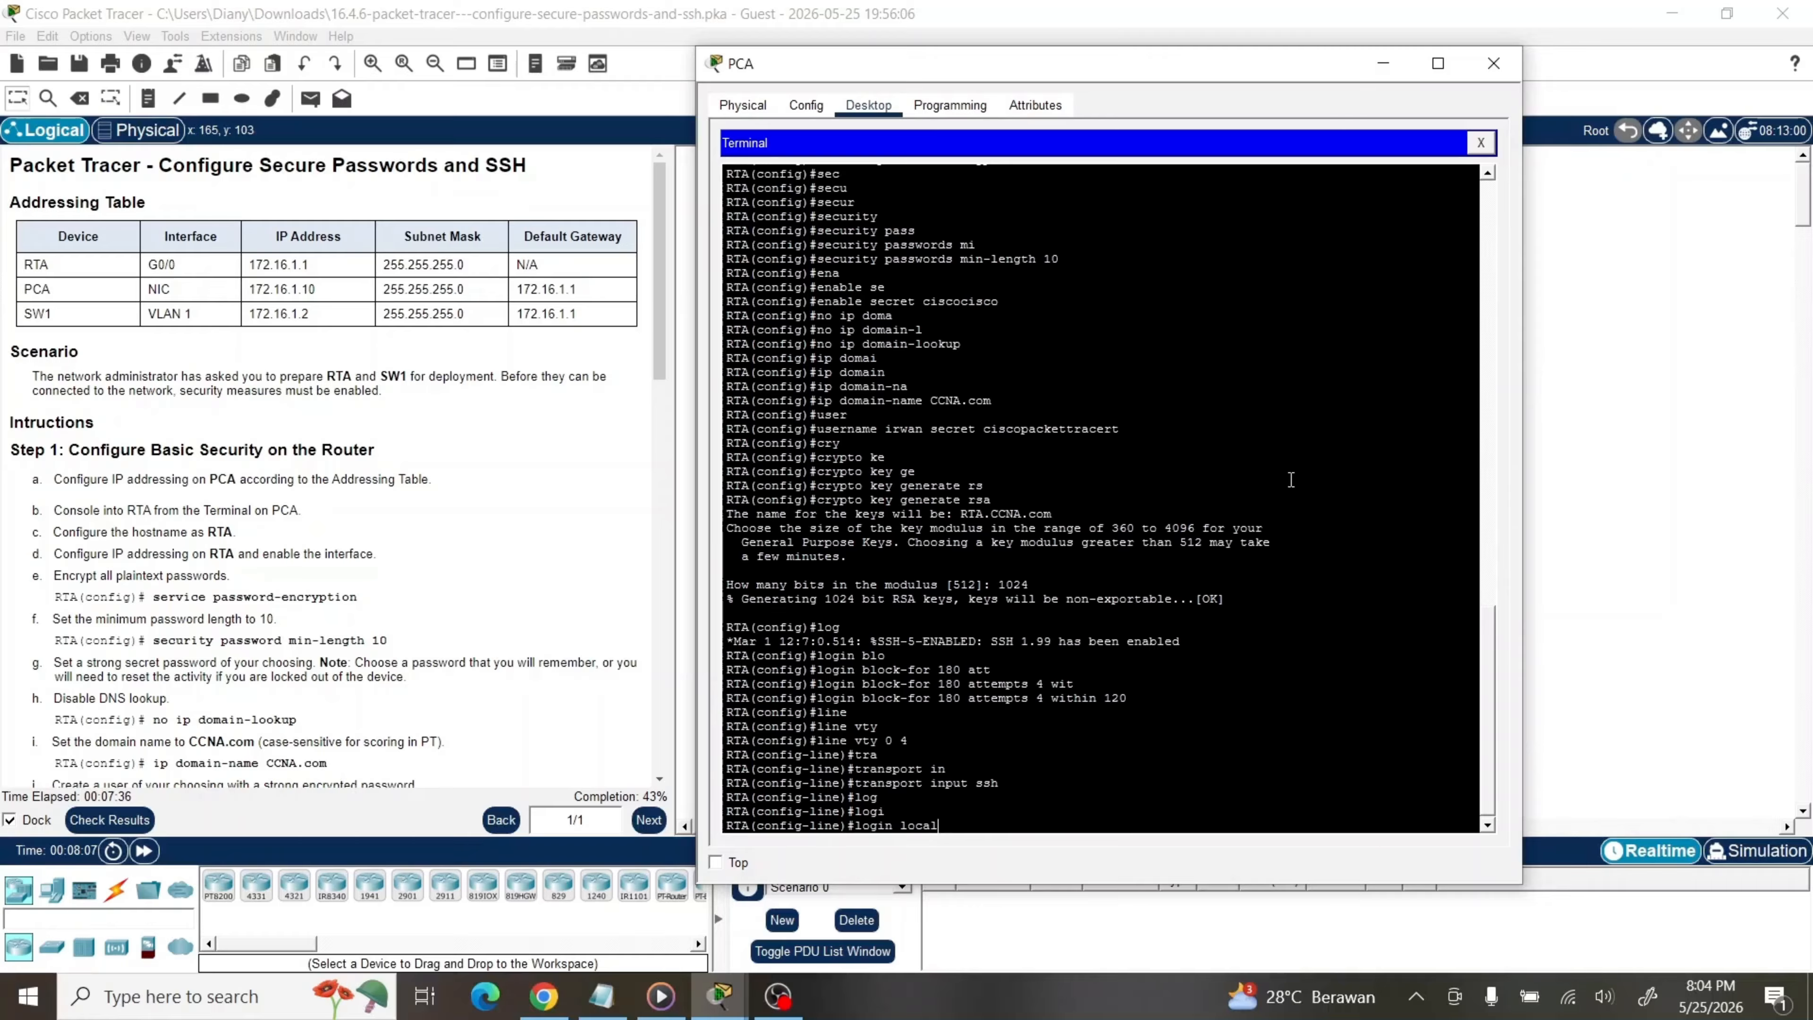
pyautogui.press('Return')
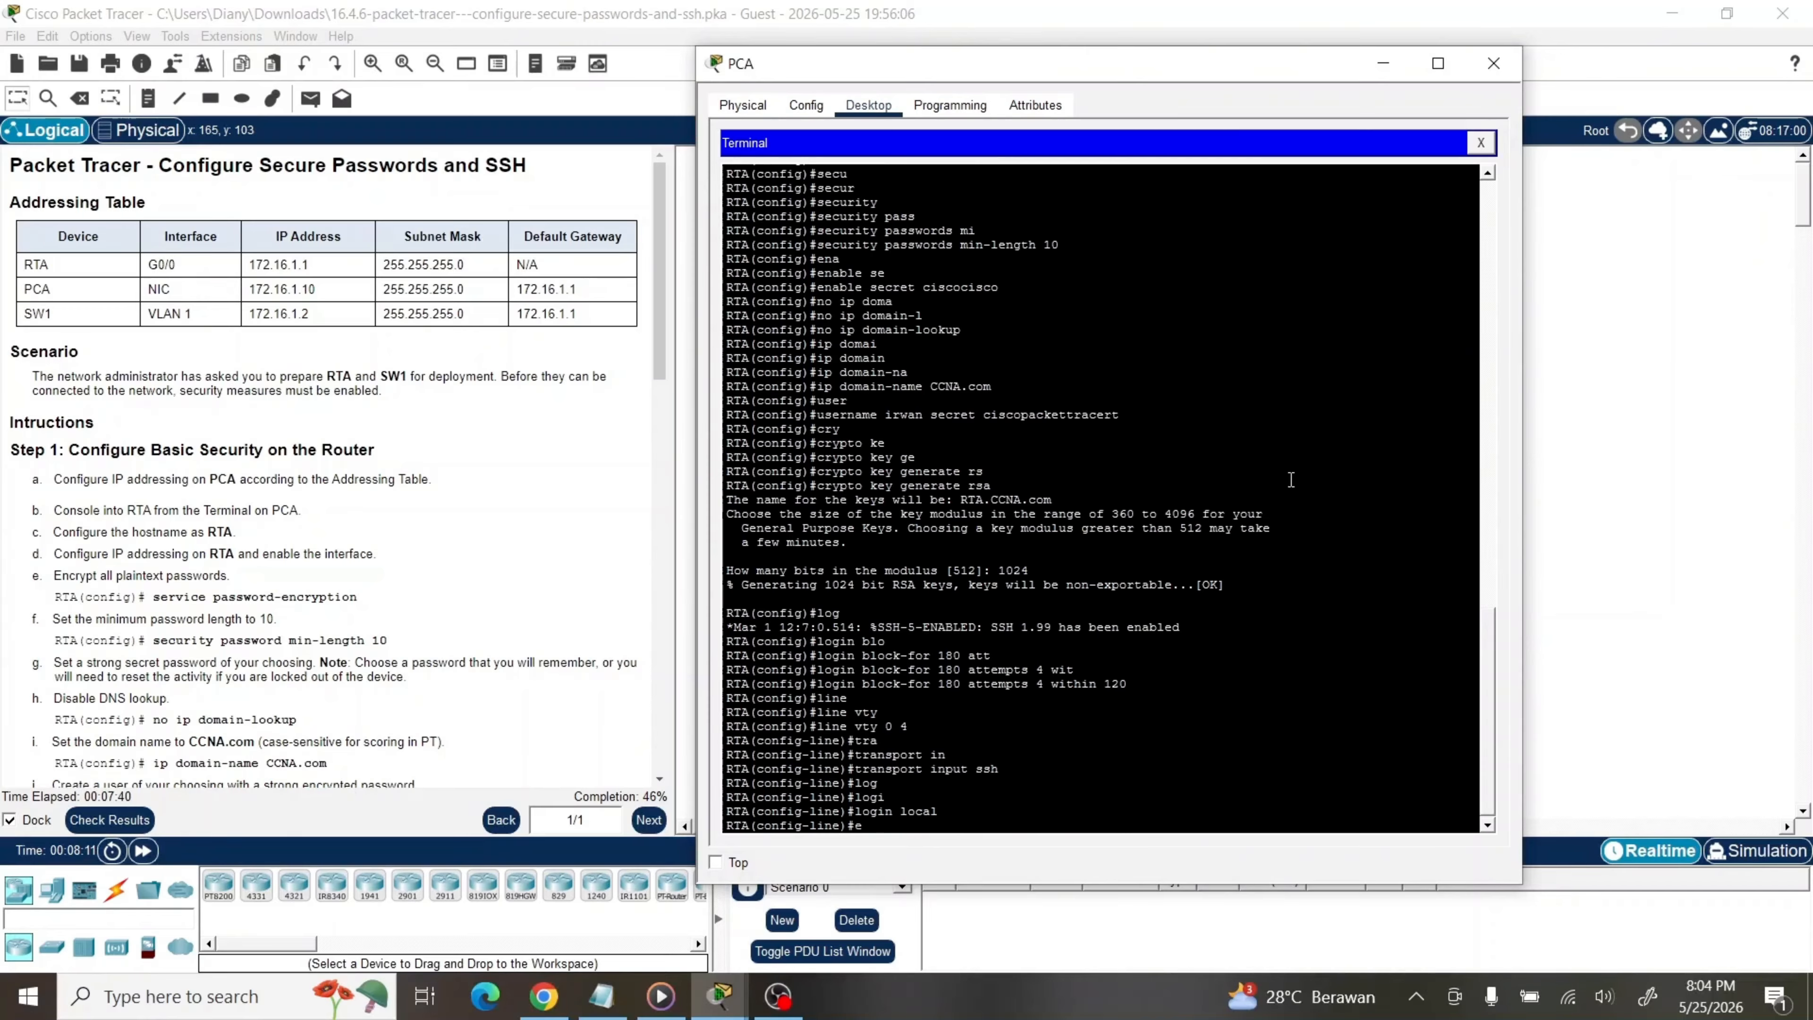
pyautogui.write('xe')
pyautogui.press('Tab')
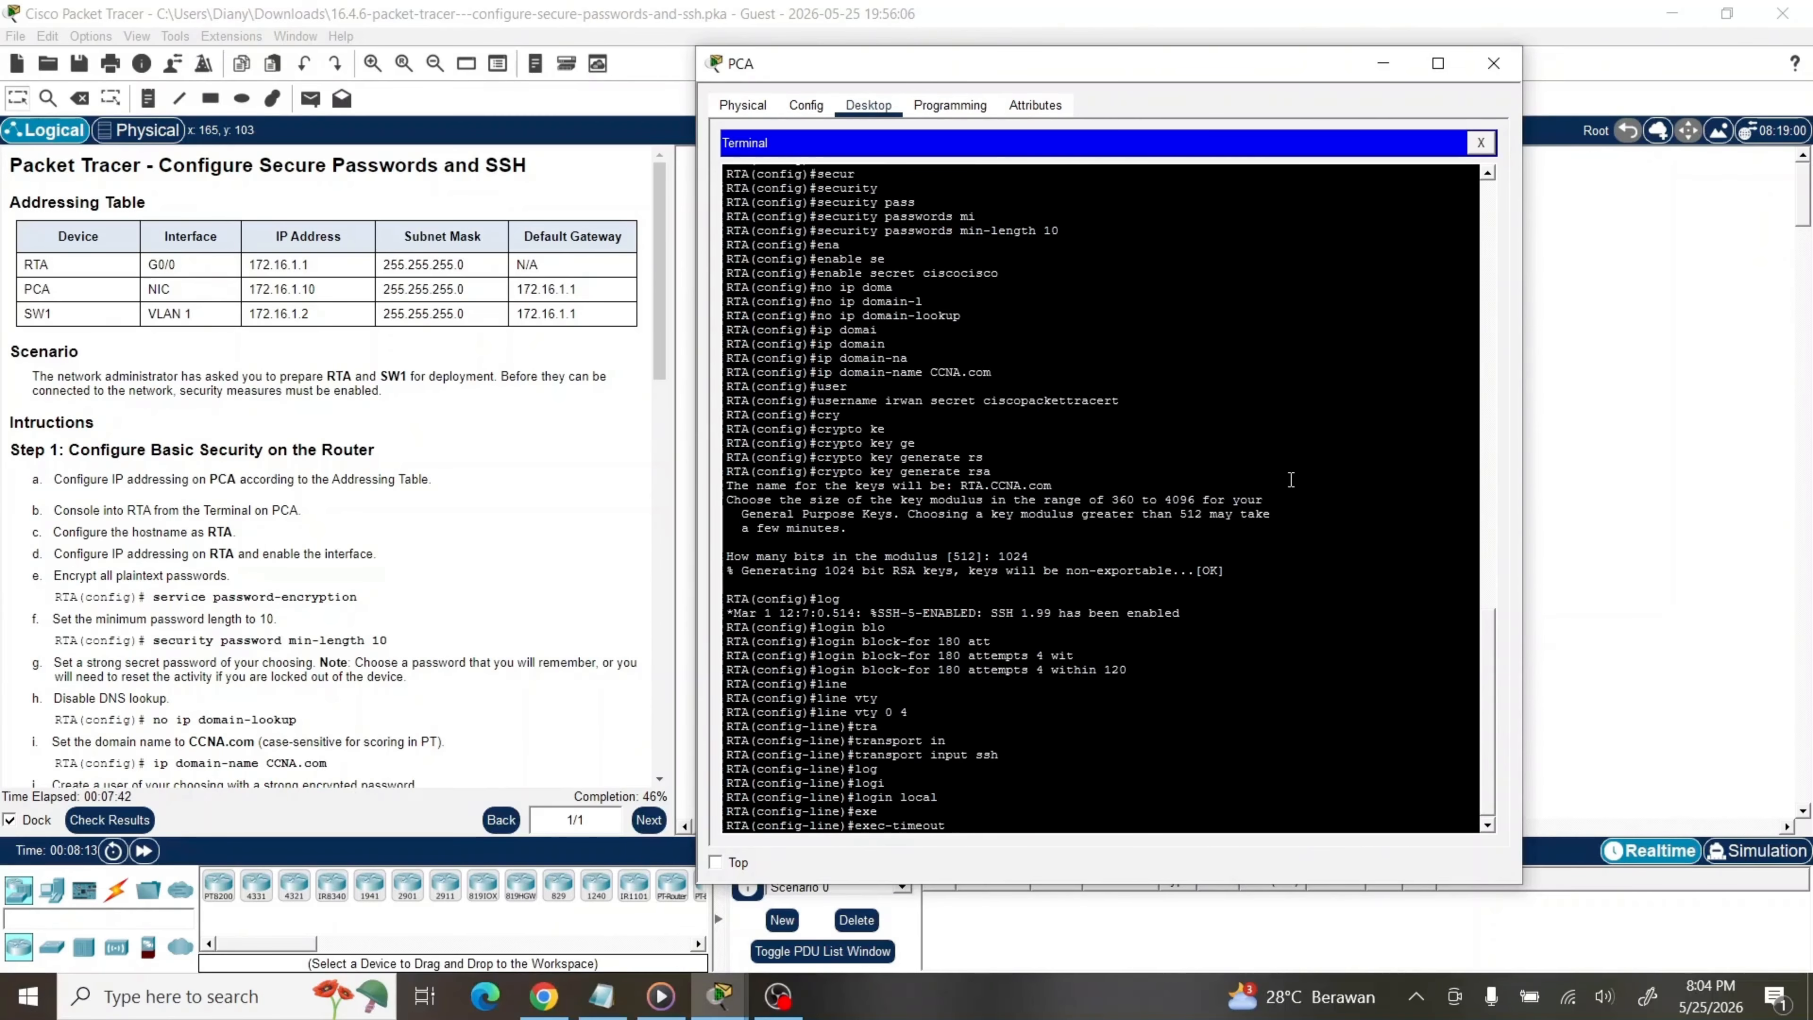
pyautogui.write('6')
pyautogui.press('Return')
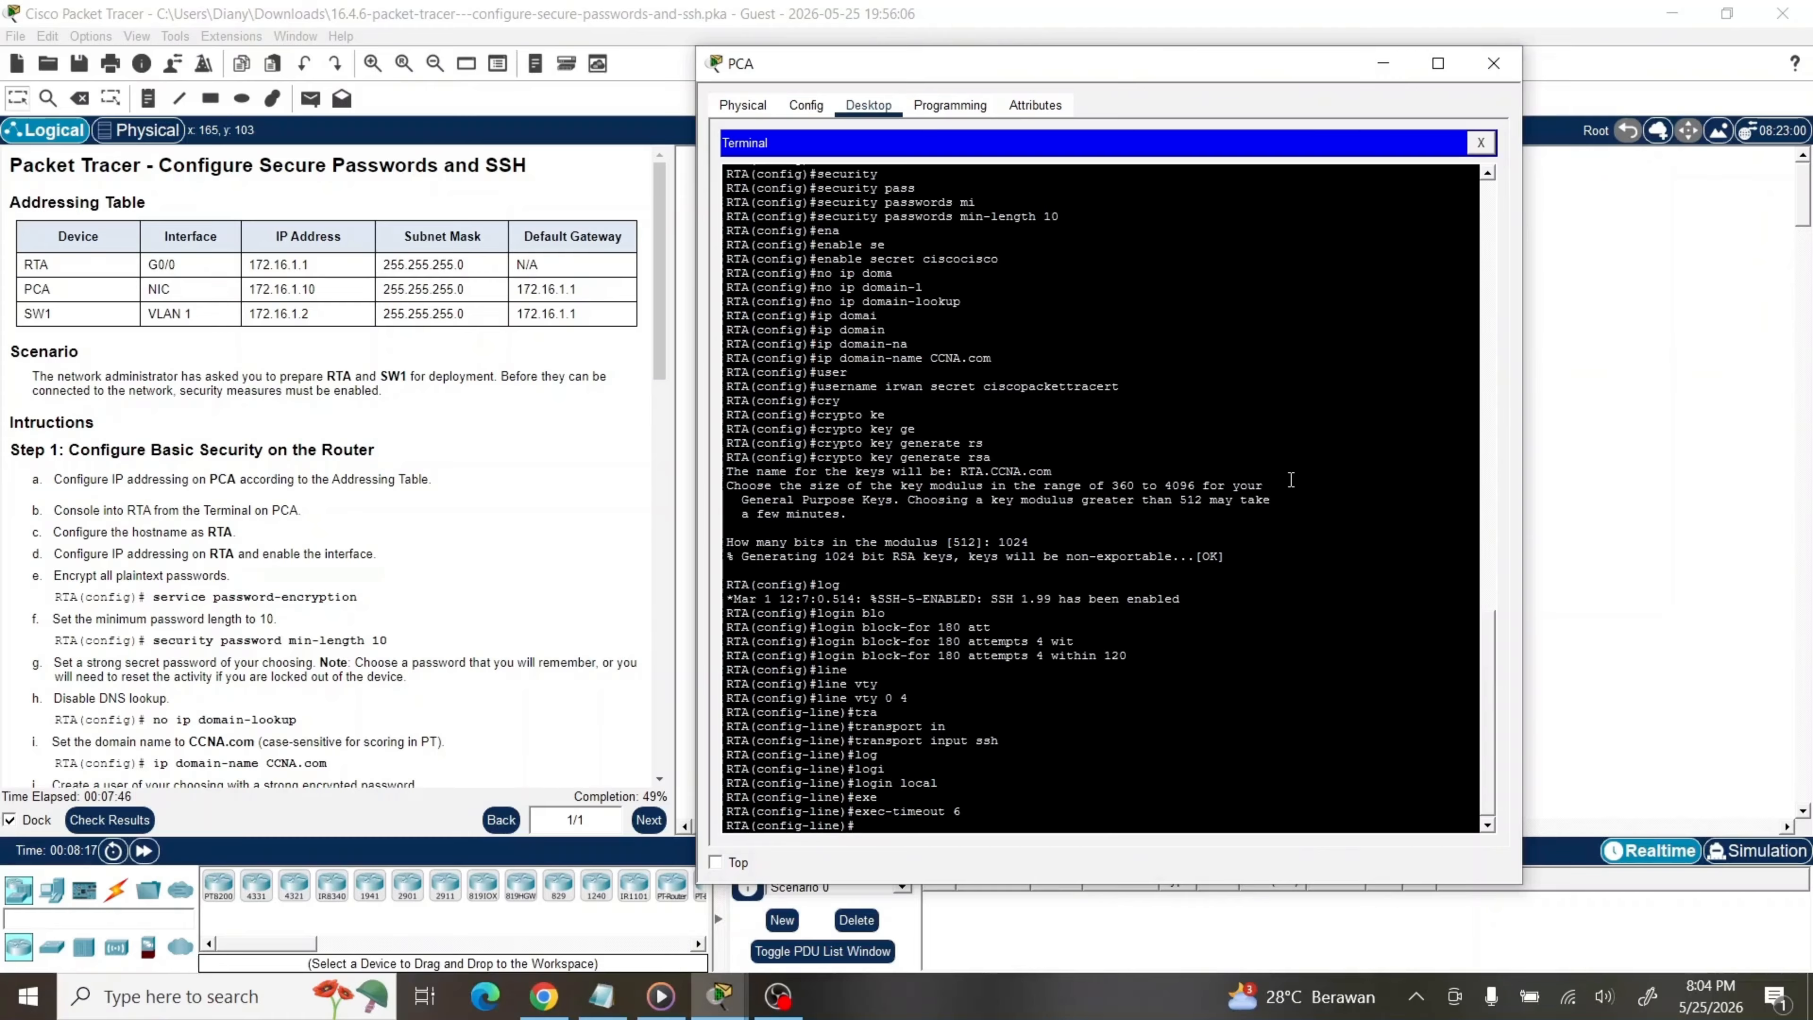
pyautogui.write('e')
pyautogui.write('xit')
pyautogui.press('Return')
pyautogui.write('exit')
# Return to privileged mode and copy running-config to startup-config, accepting the default filename
pyautogui.press('Return')
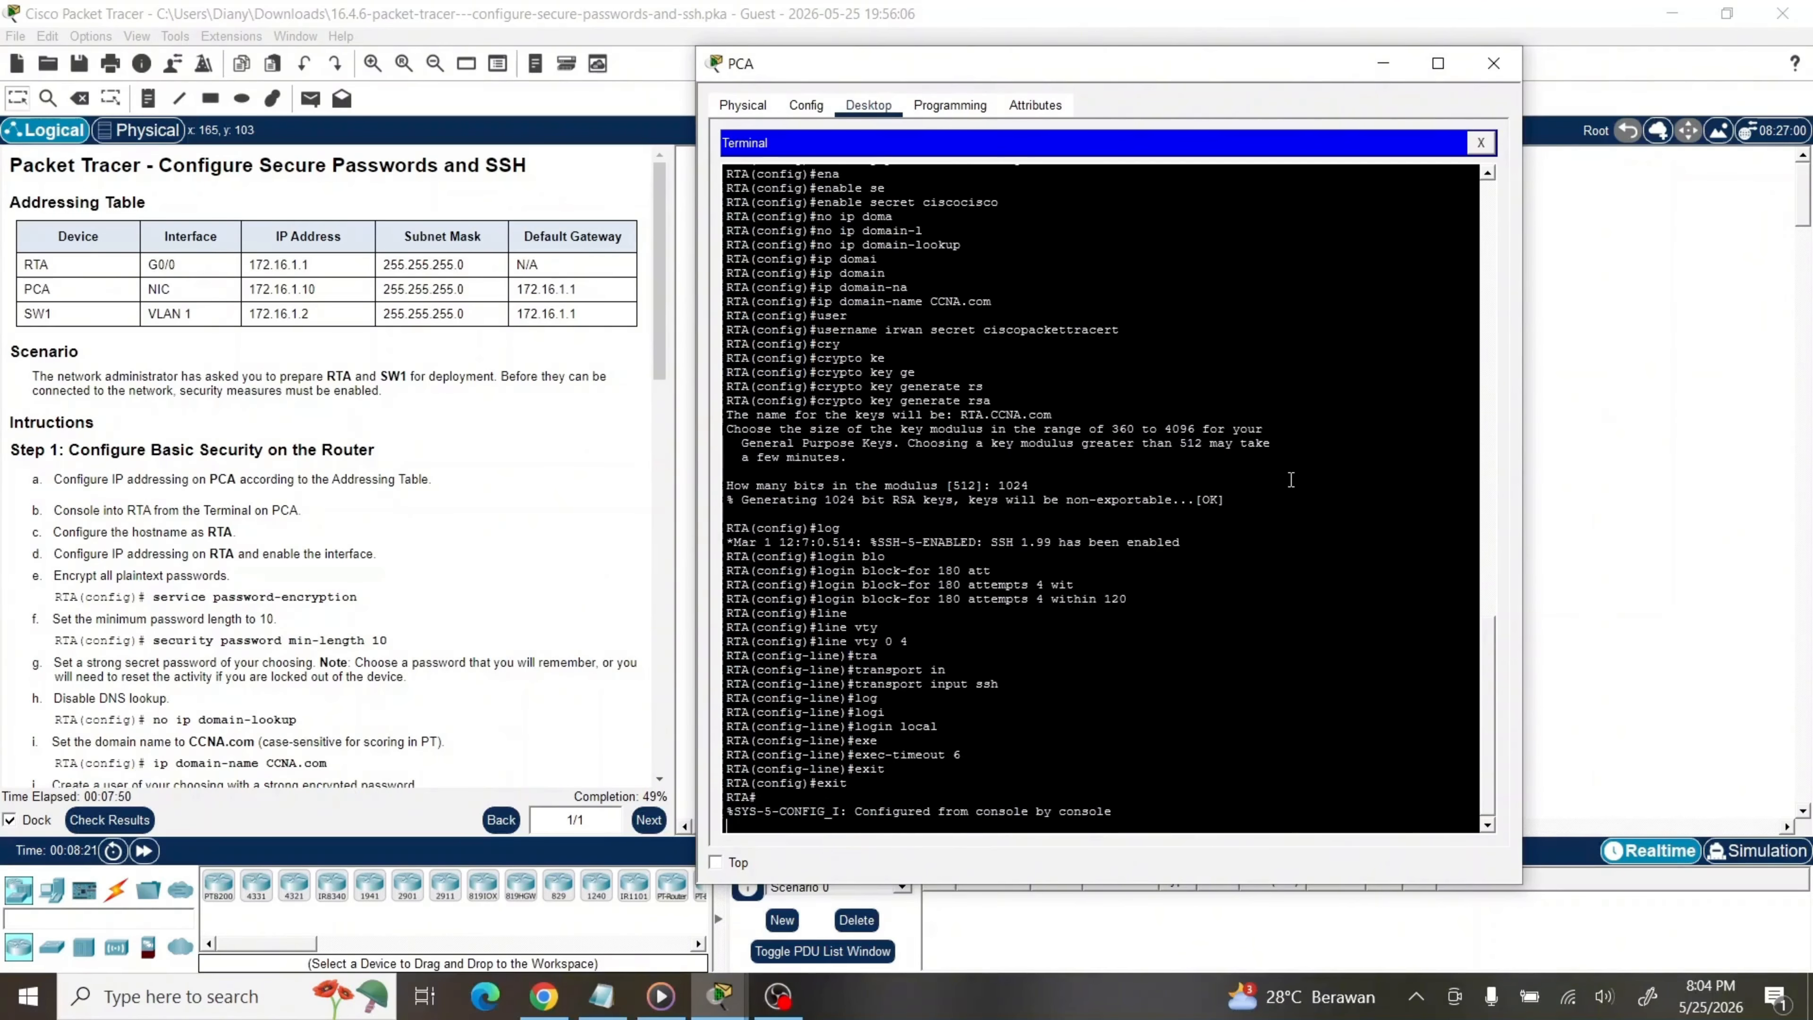
pyautogui.press('Return')
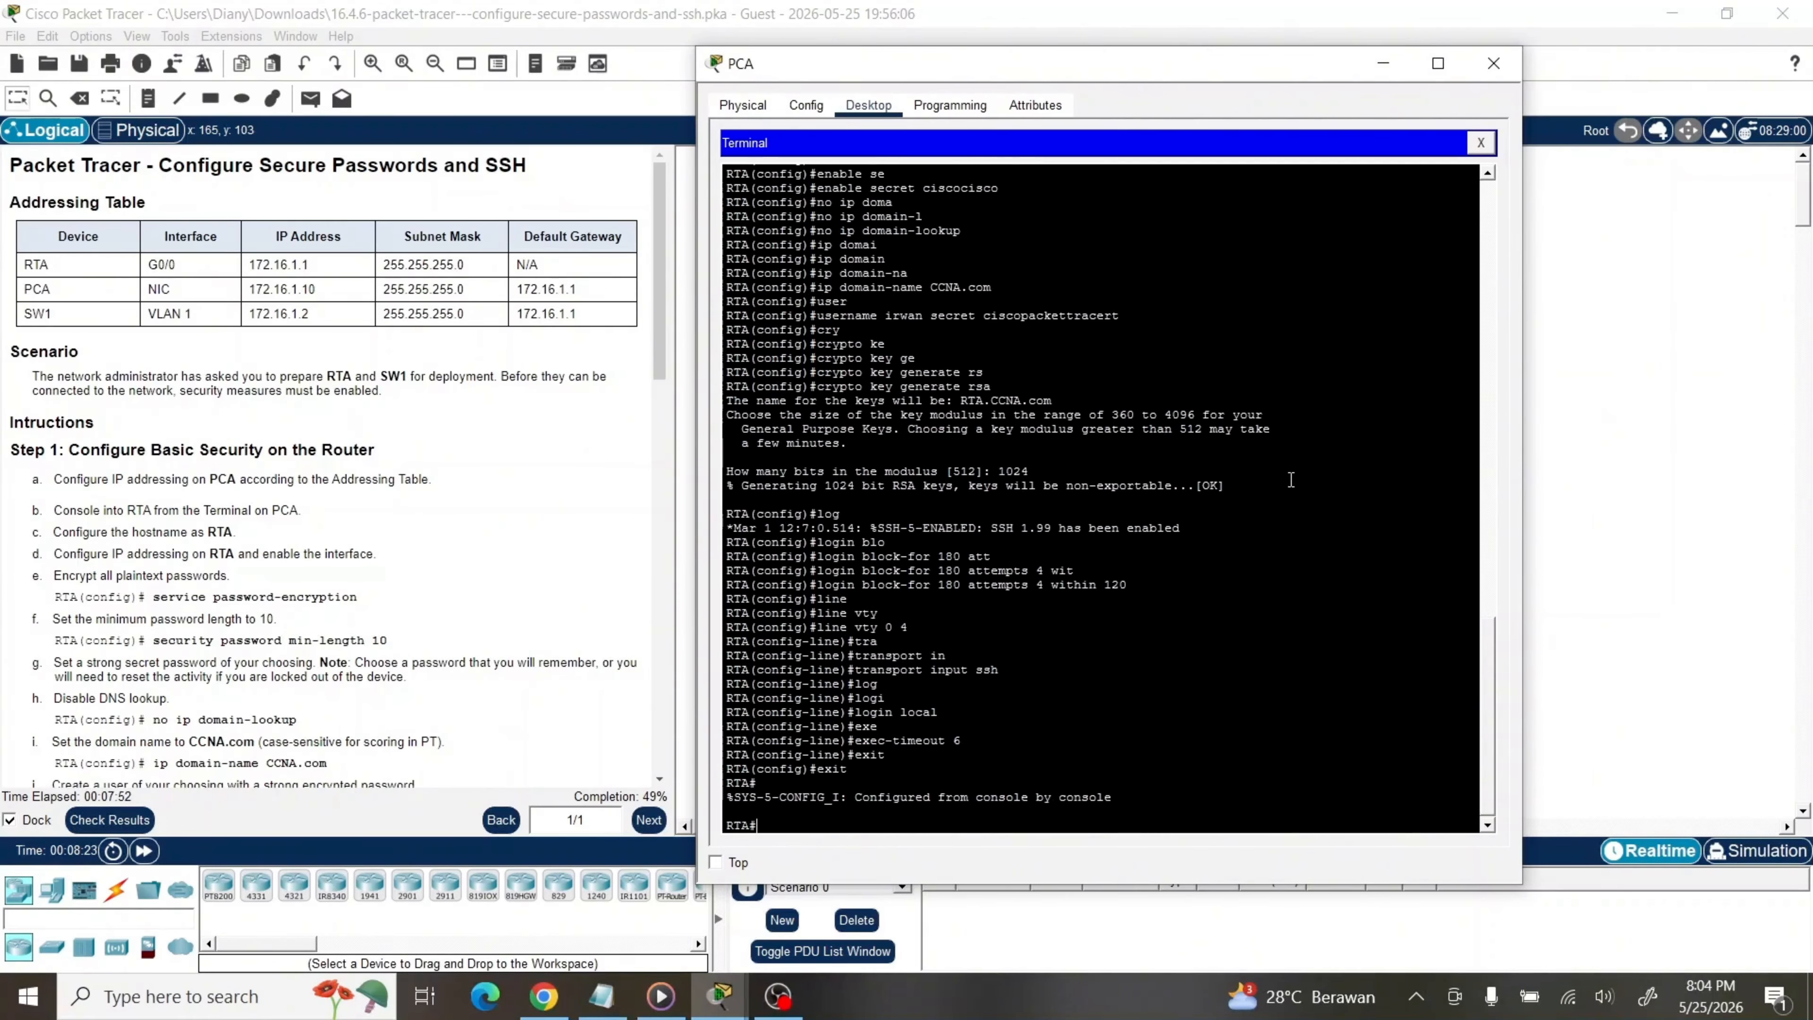
pyautogui.write('cop')
pyautogui.press('Tab')
pyautogui.write('ru')
pyautogui.press('Tab')
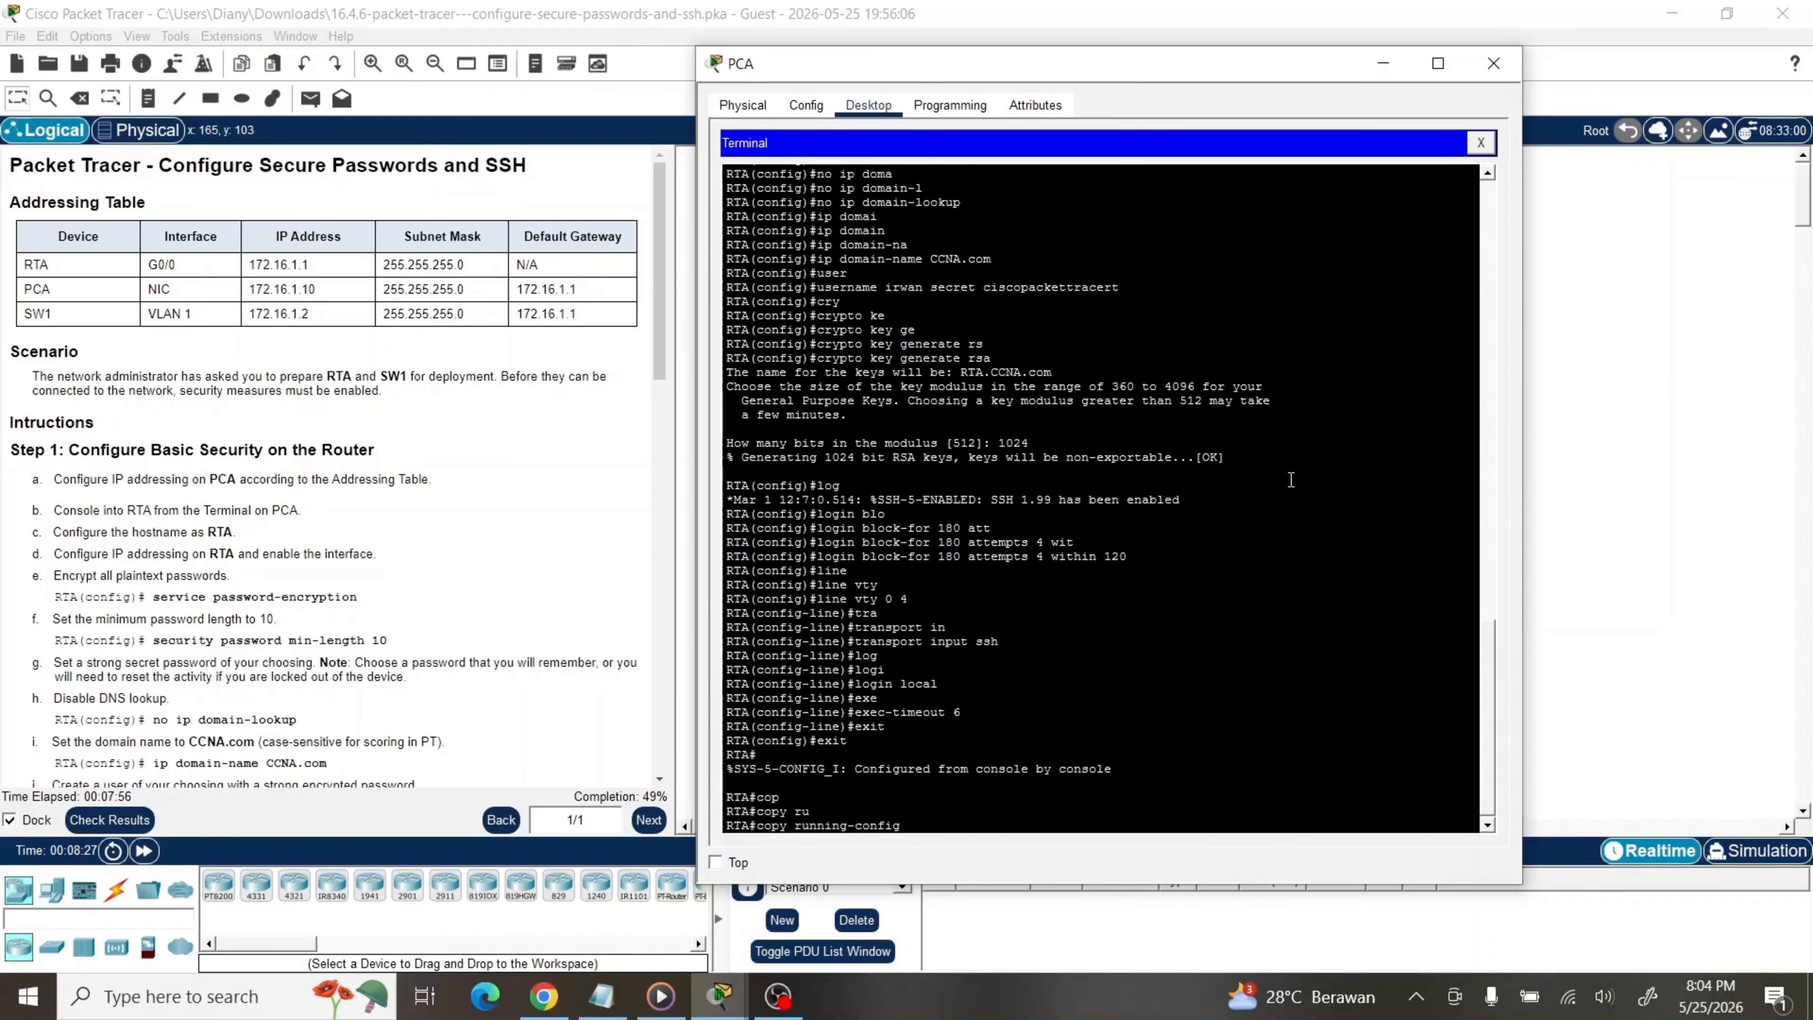
pyautogui.write('stat')
pyautogui.press('Tab')
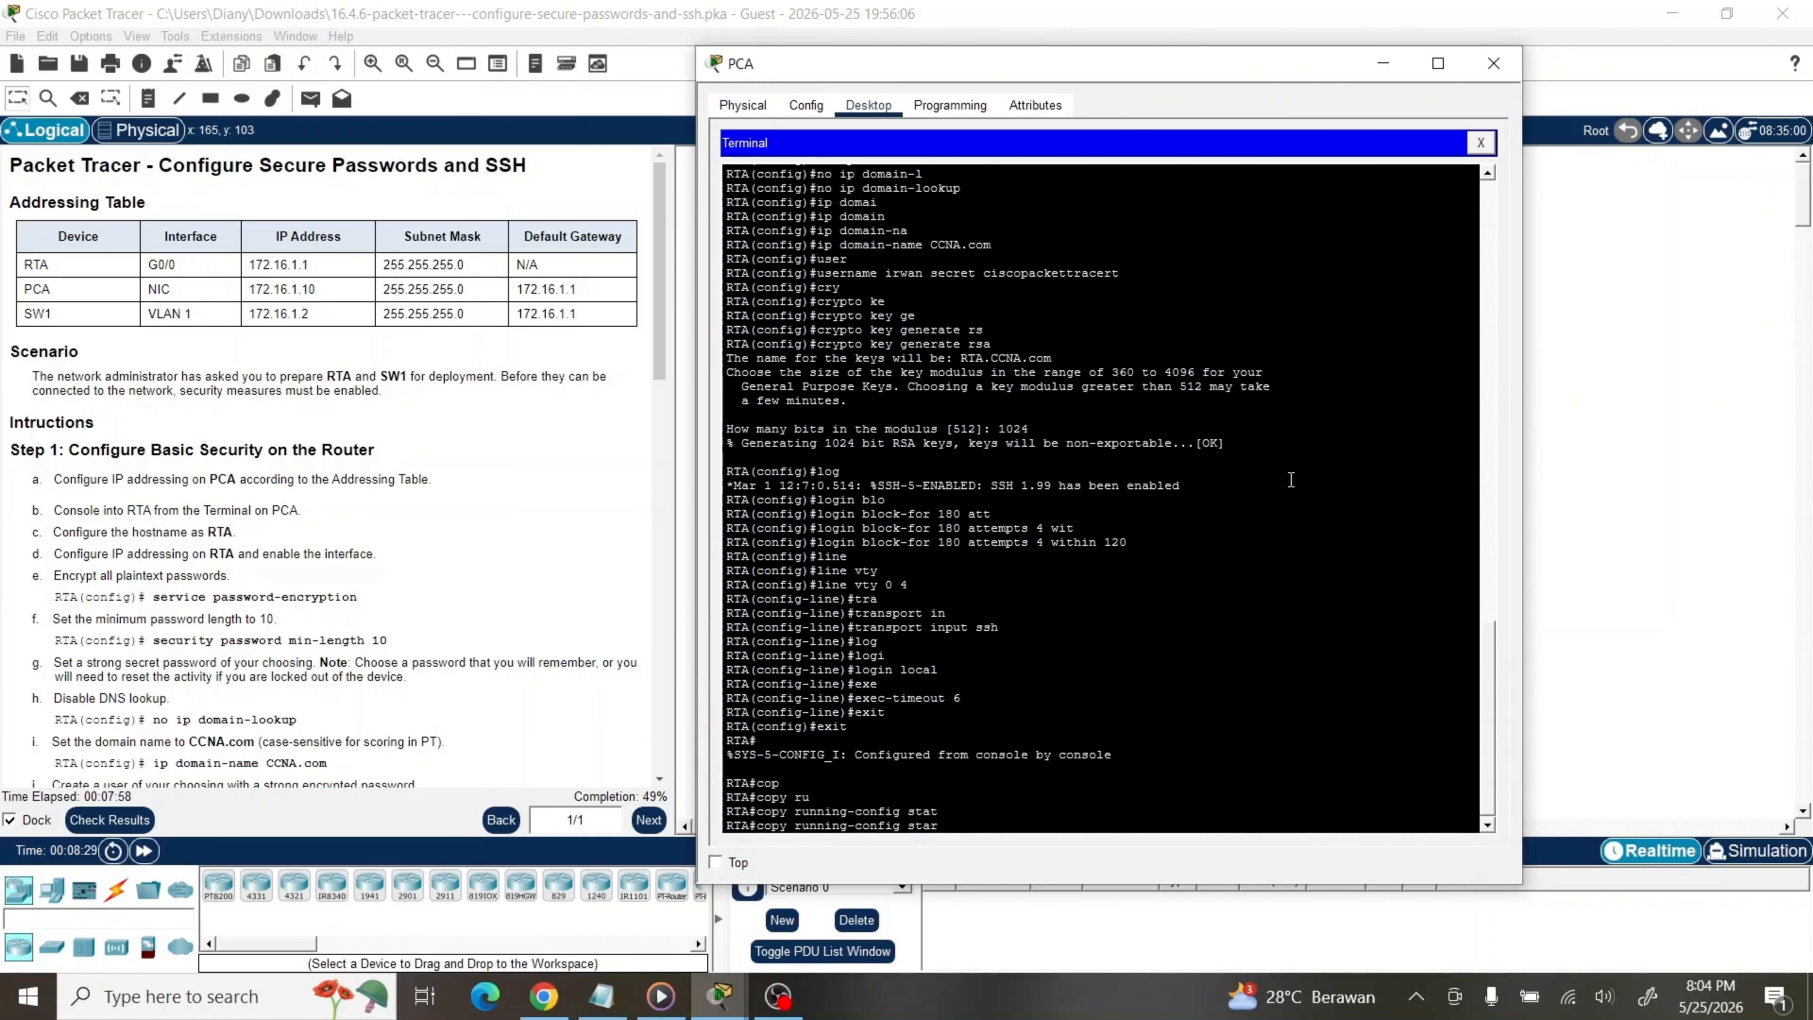
pyautogui.press('Tab')
pyautogui.press('Return')
pyautogui.press('Return')
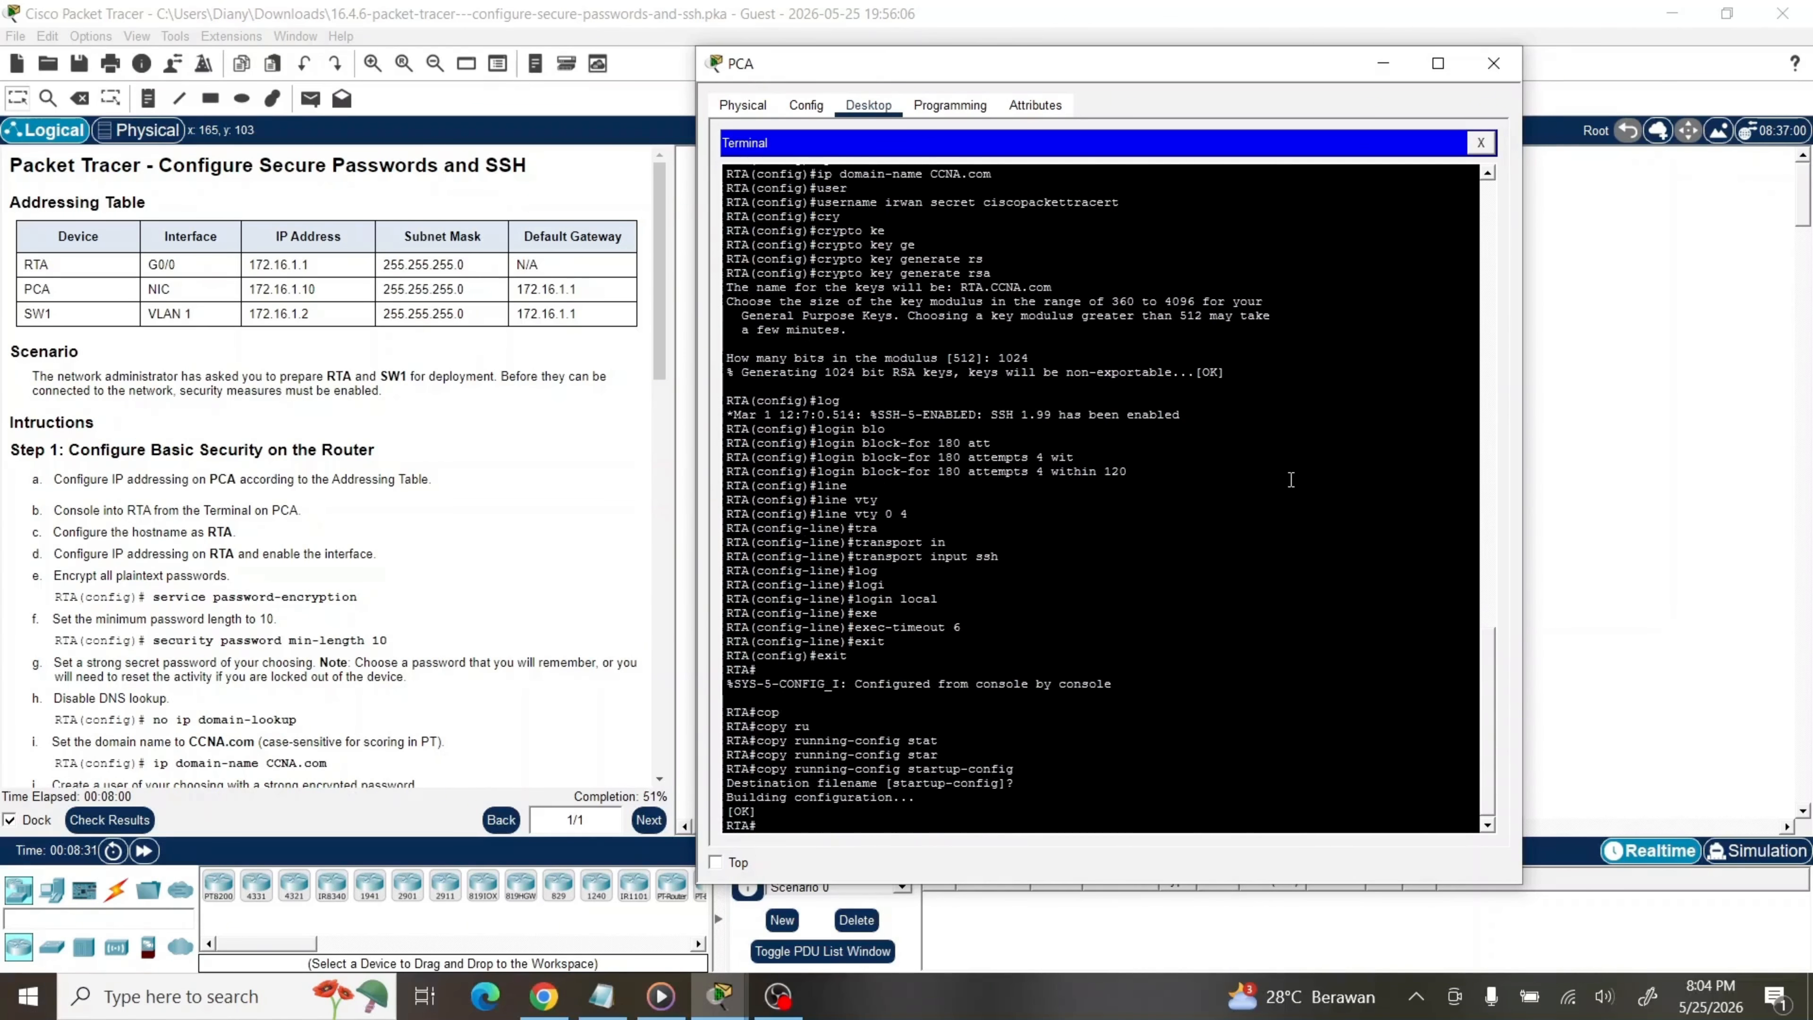
pyautogui.press('Return')
pyautogui.press('Return')
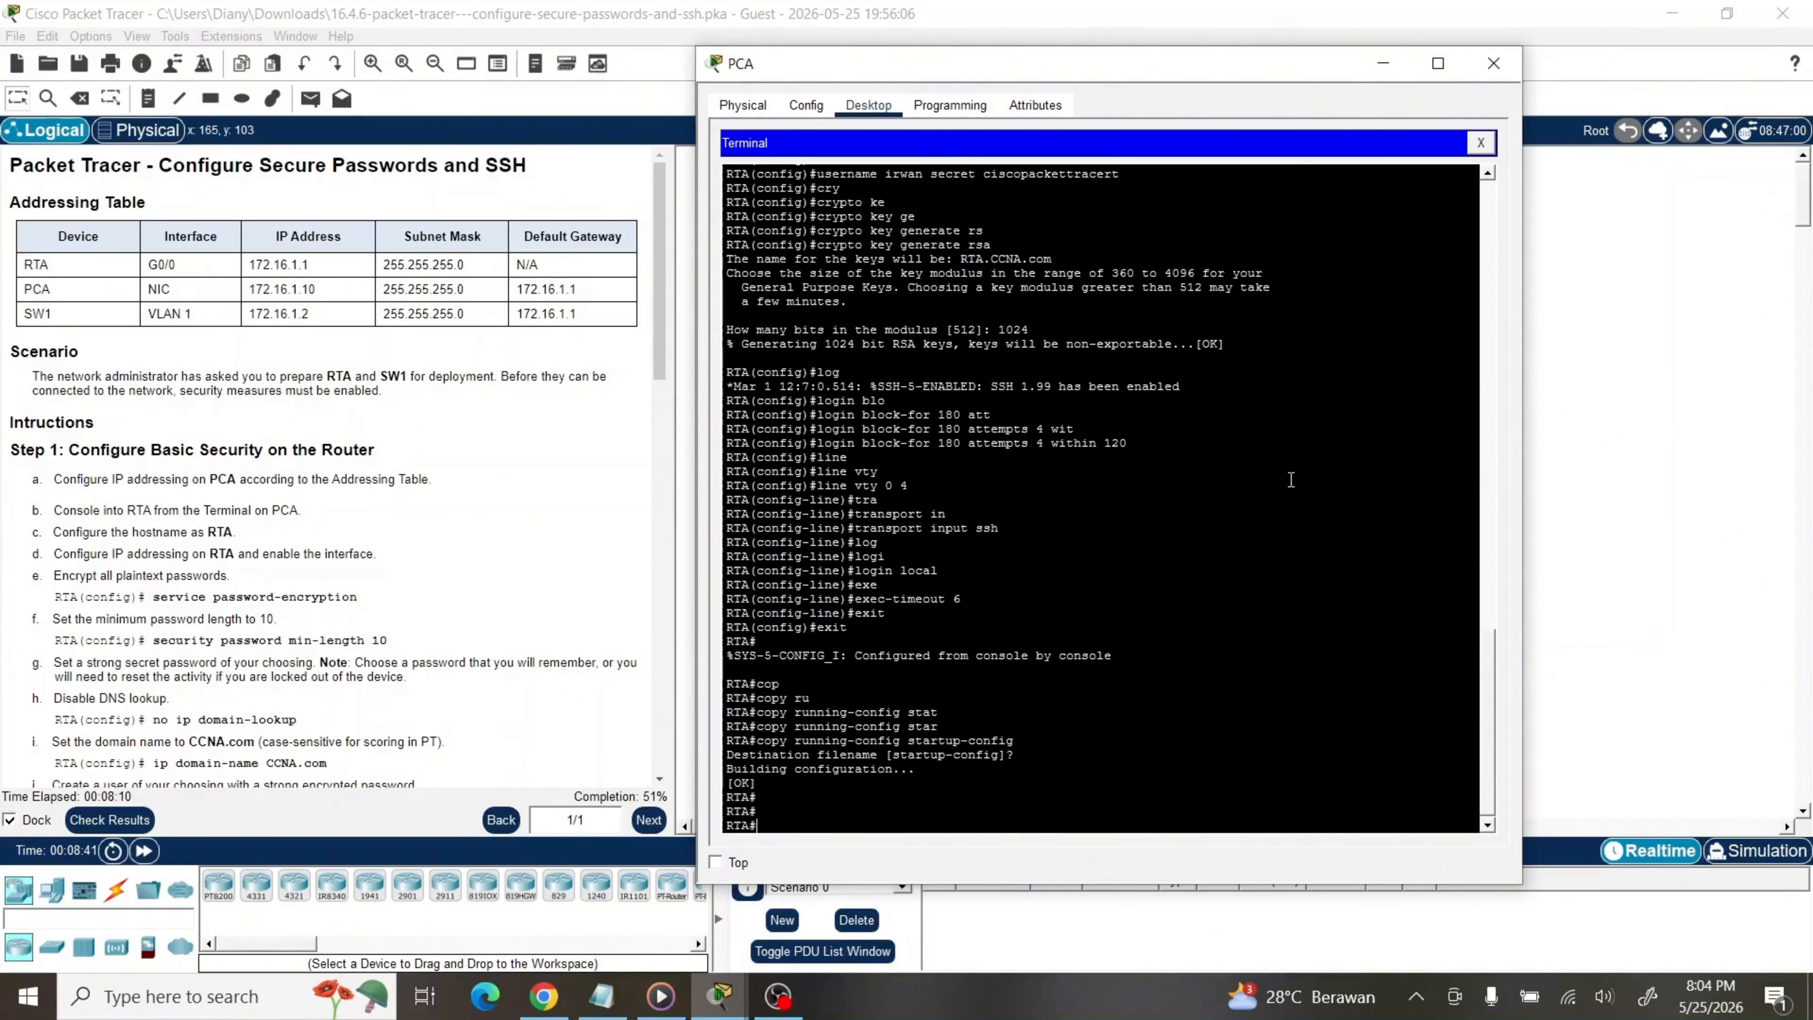
# In PCA's Command Prompt, check SSH /? usage, then SSH to 172.16.1.1 as the local user
pyautogui.click(1484, 143)
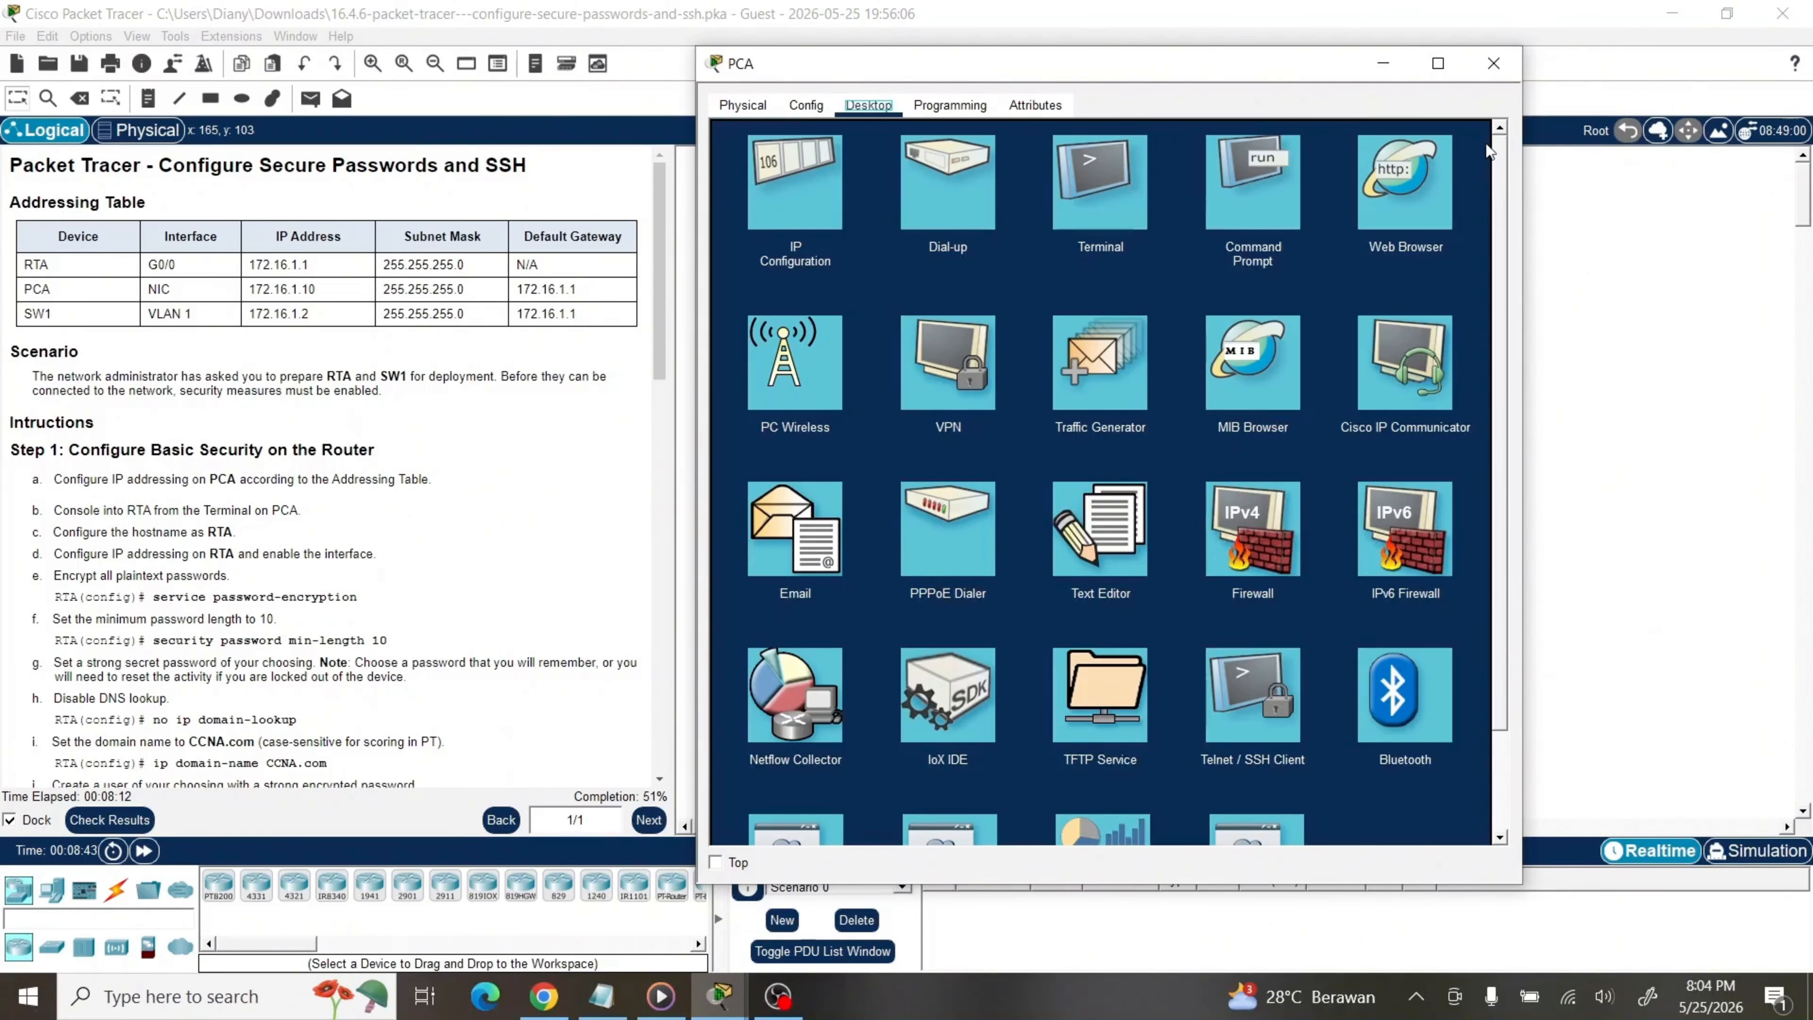
pyautogui.click(1227, 193)
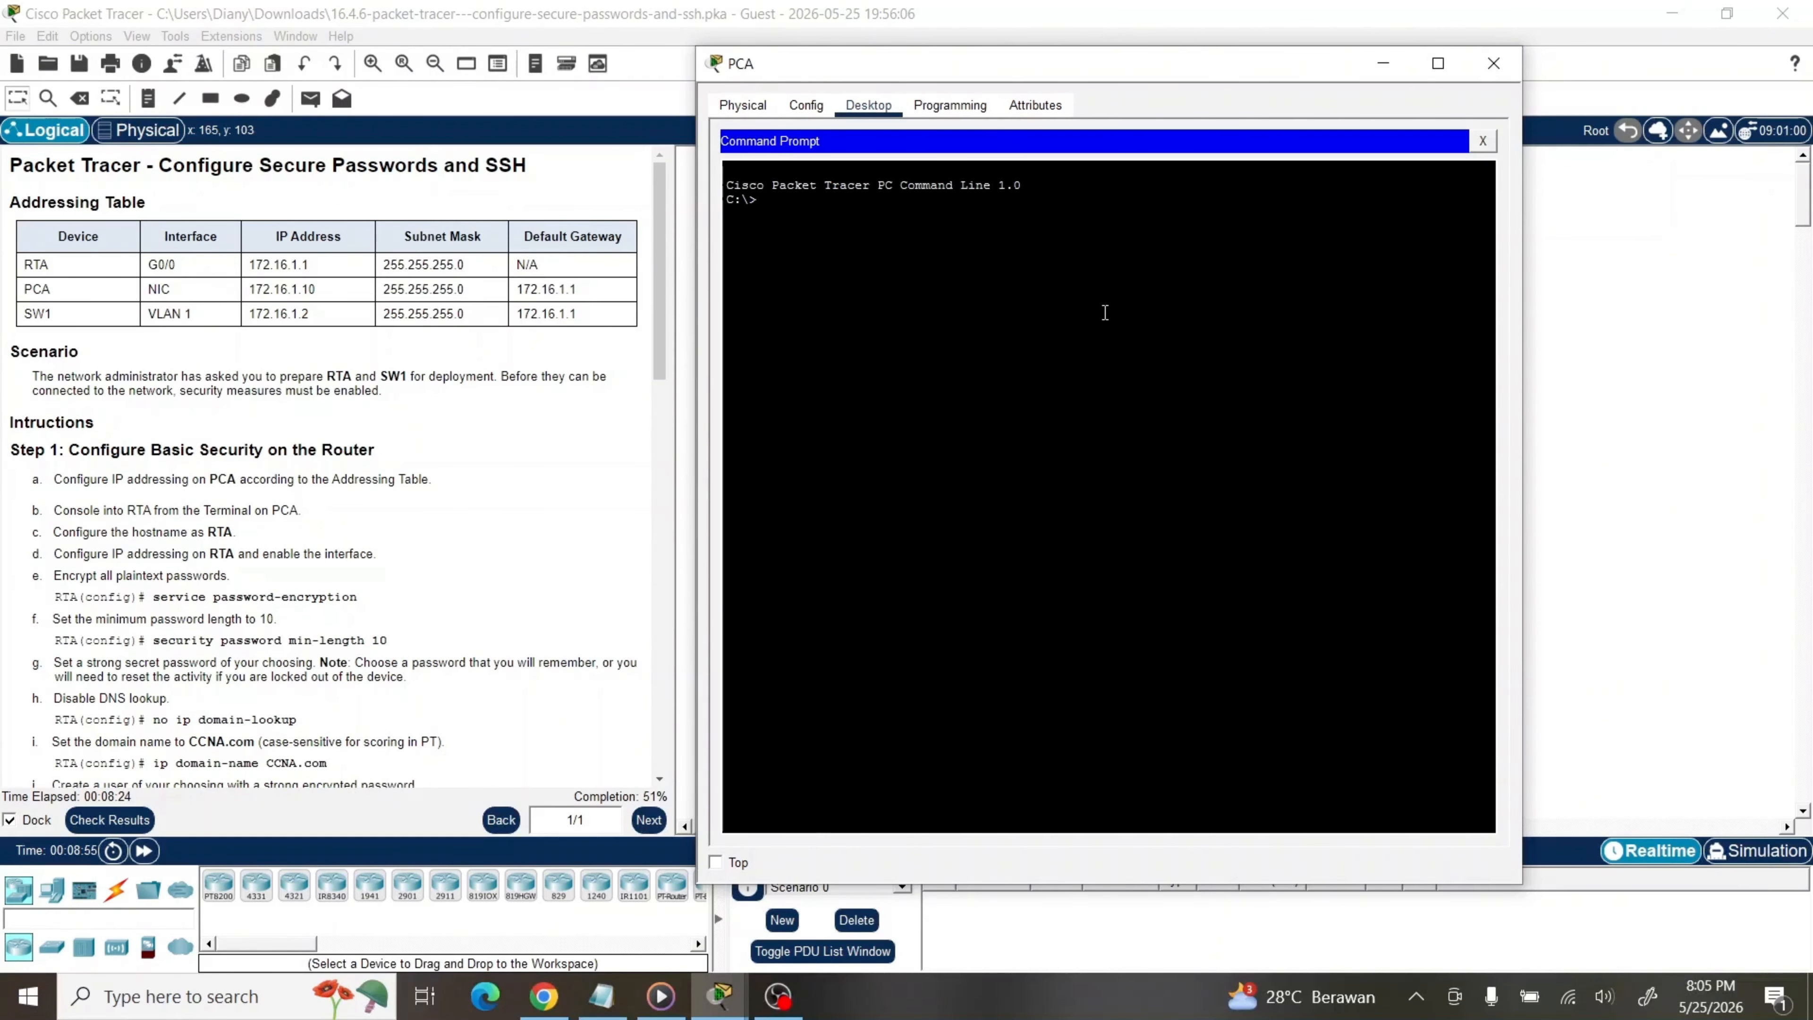
pyautogui.write('SSH /?')
pyautogui.press('Return')
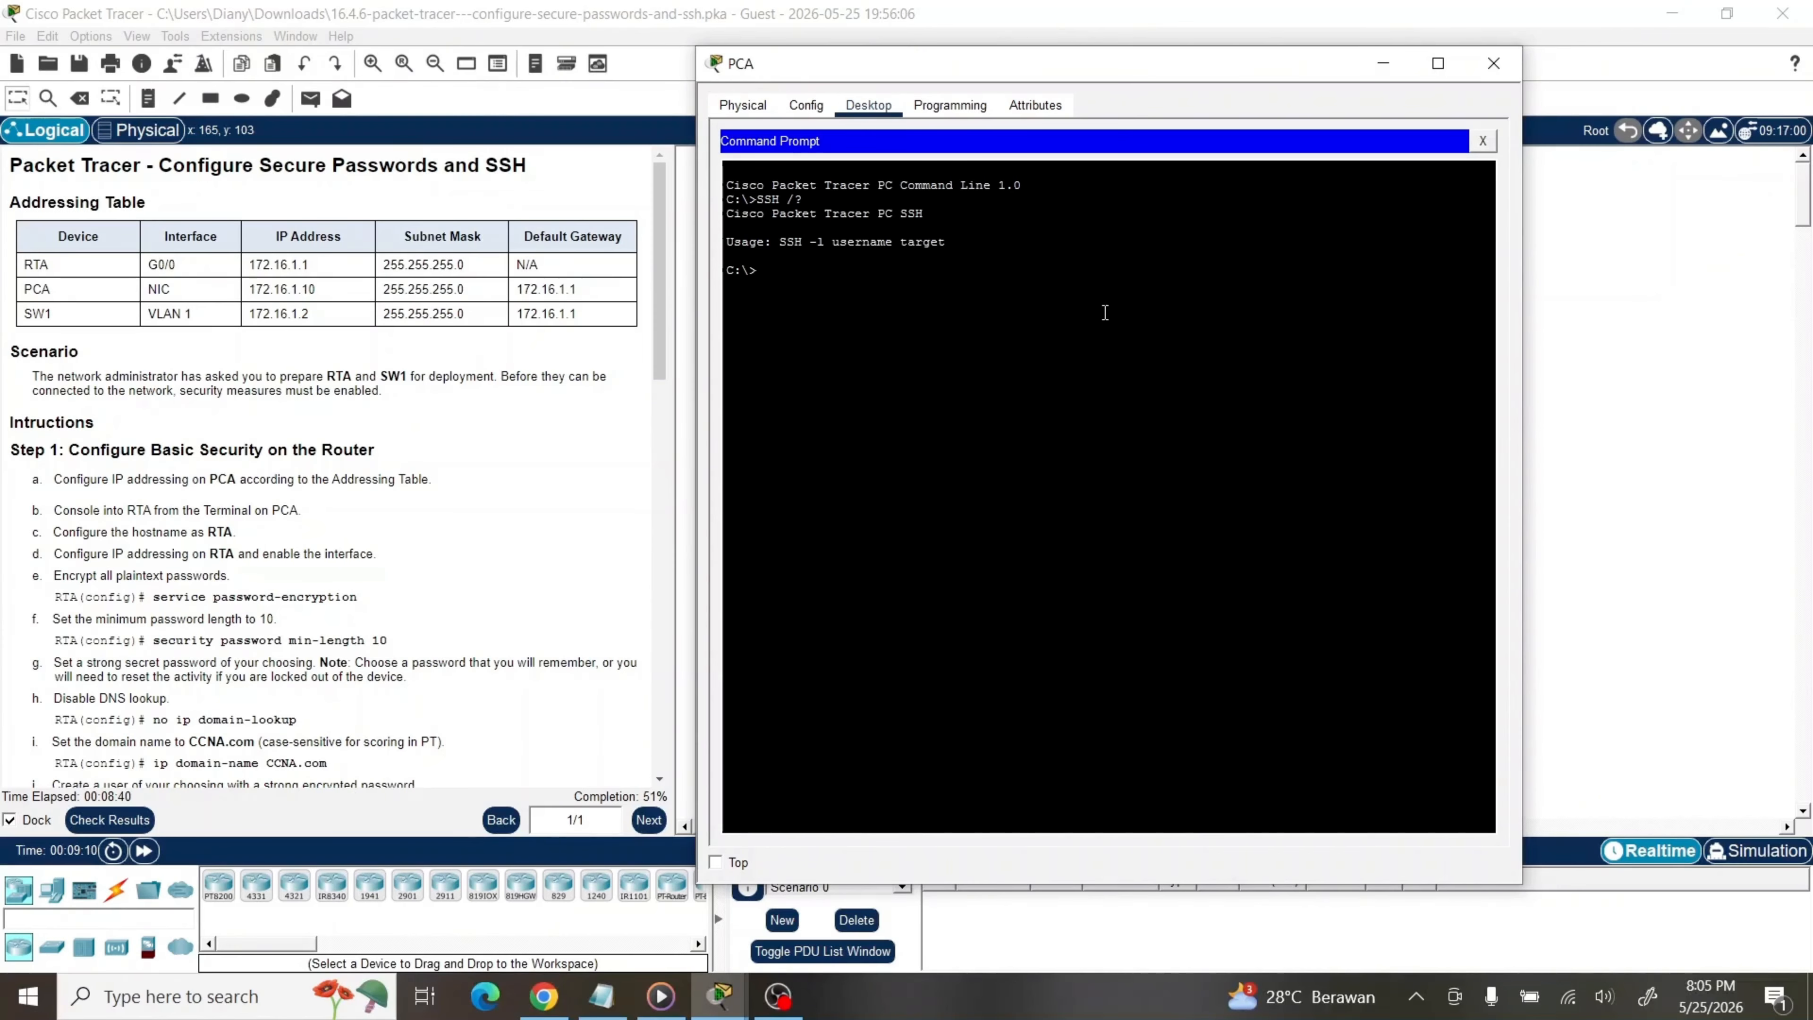
pyautogui.write('SSH -l irwan 172.16.1.1')
pyautogui.press('Return')
pyautogui.press('Return')
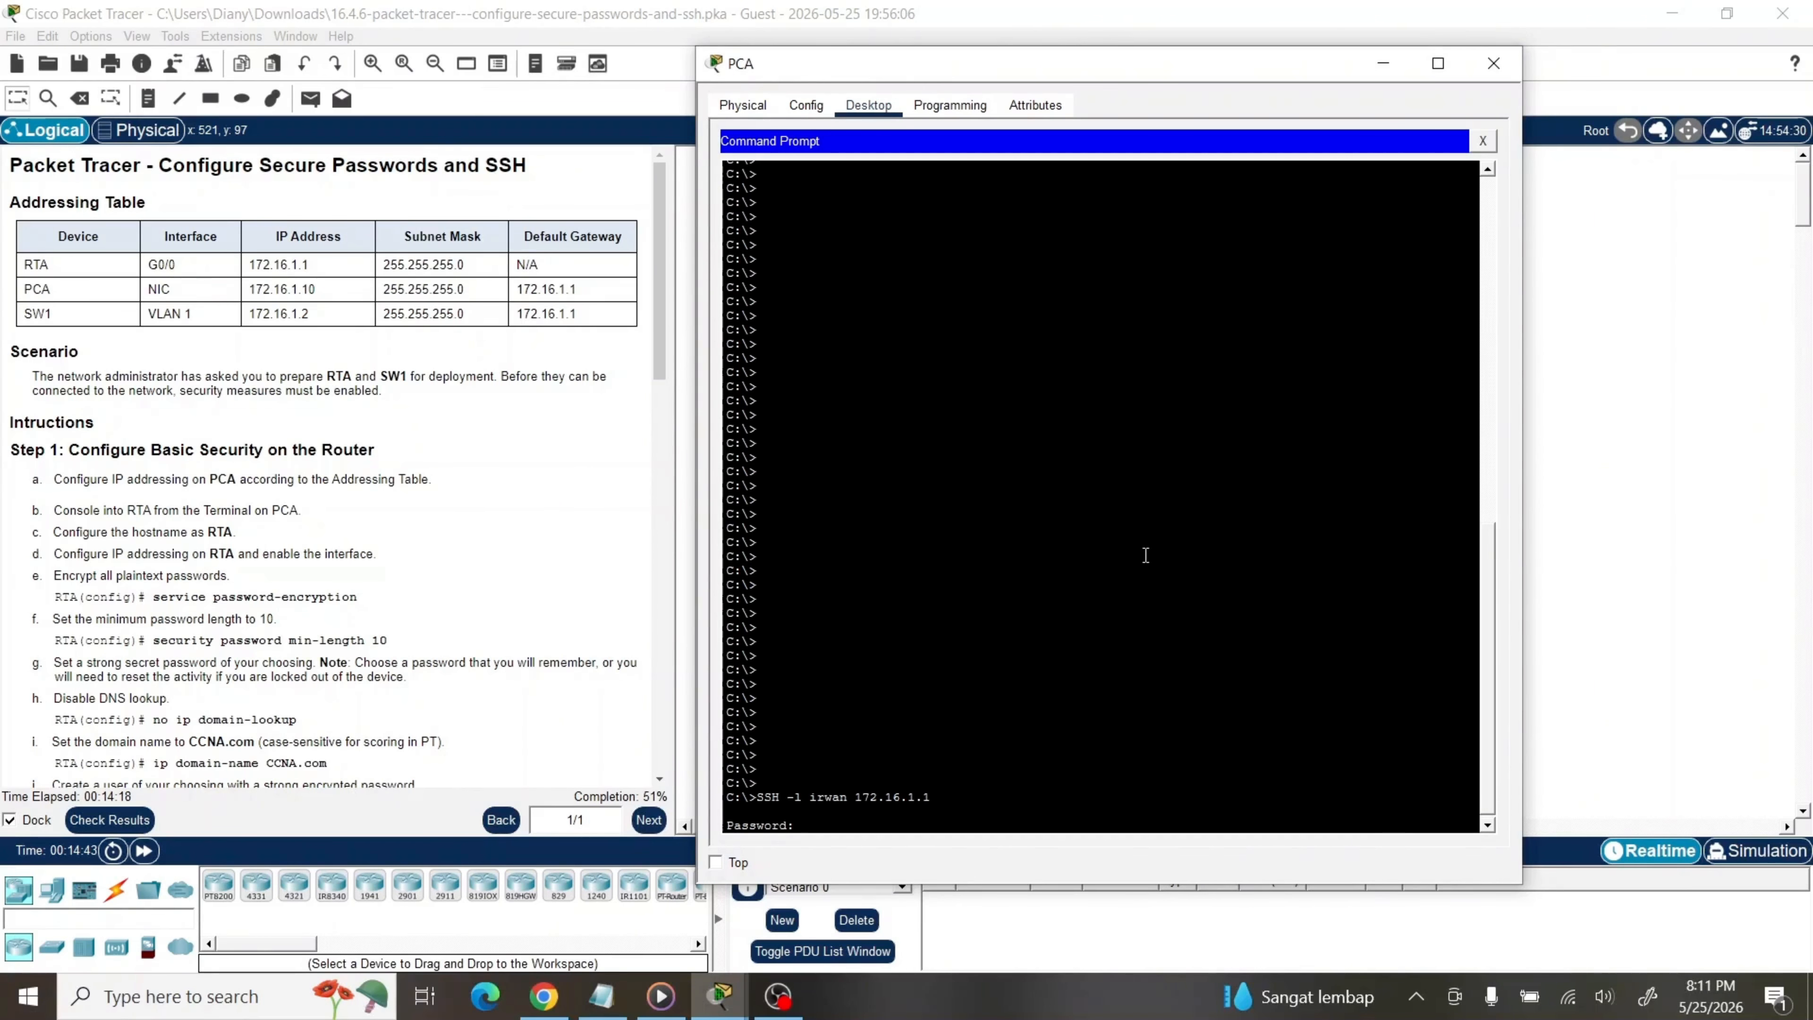
# Complete the SSH login to RTA with the user password, enter enable mode with the enable secret, and run show ip int br
pyautogui.press('Return')
pyautogui.write('en')
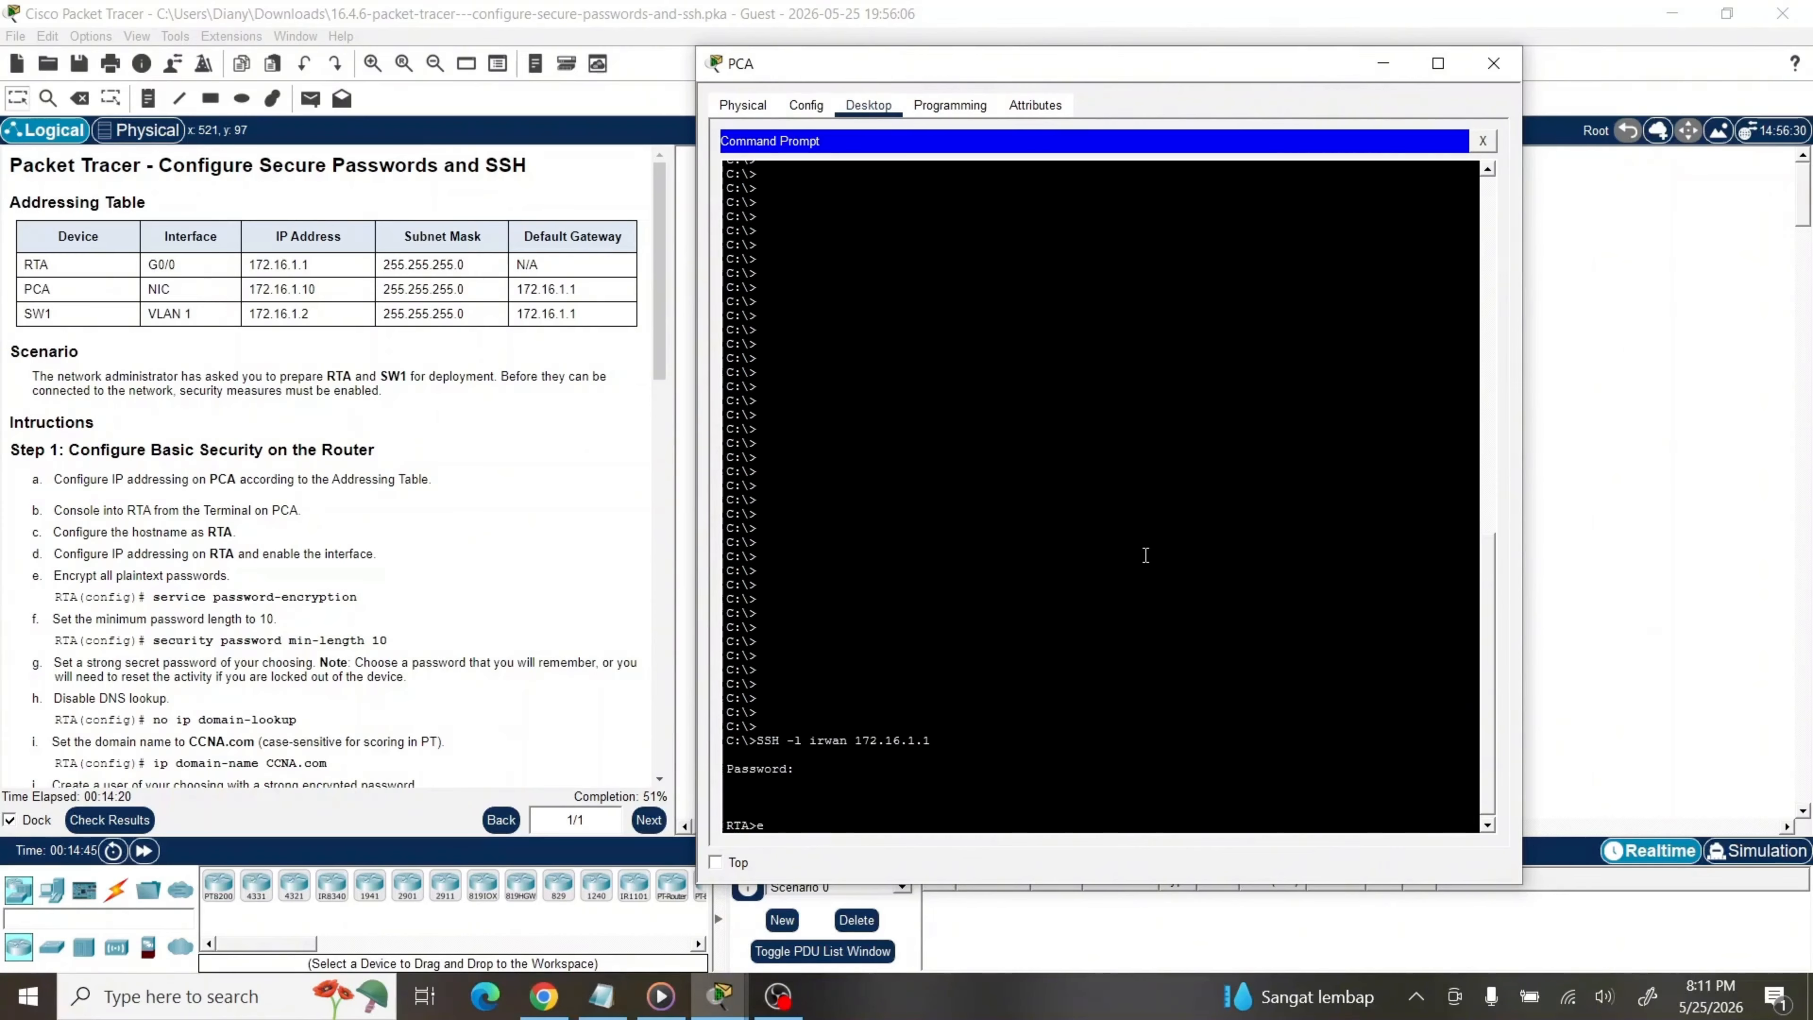
pyautogui.press('Return')
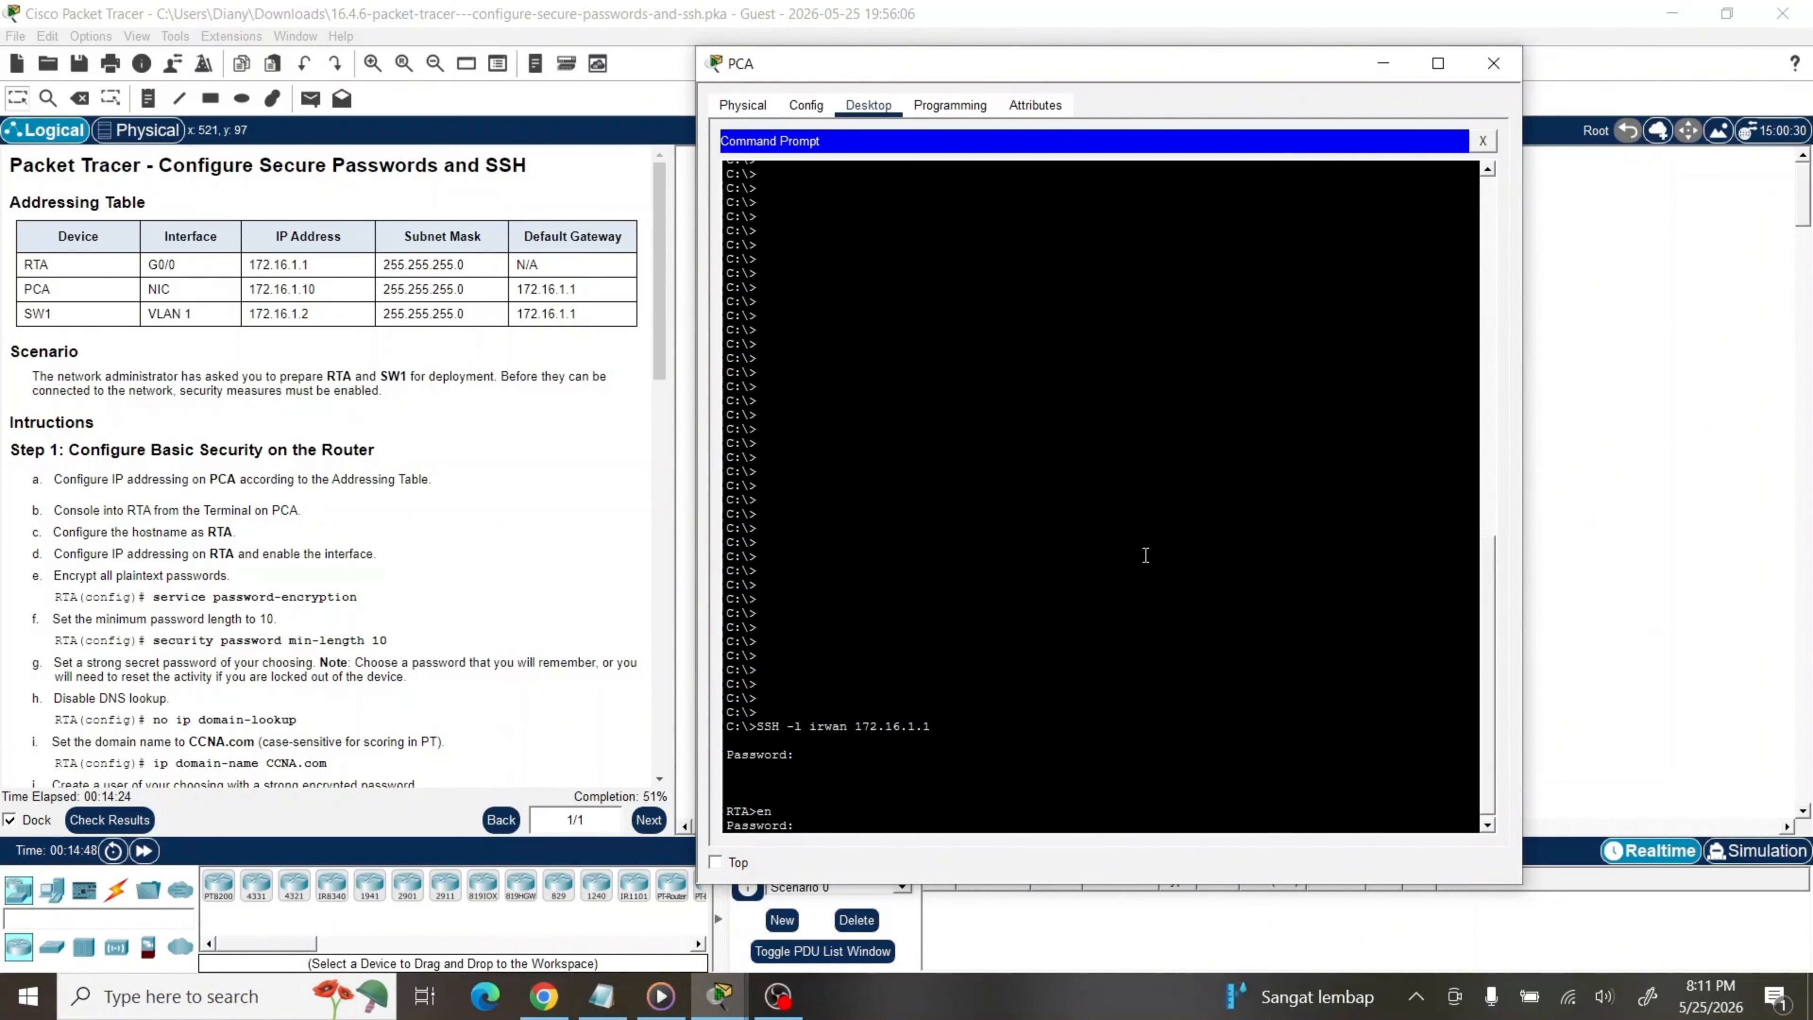
pyautogui.press('Return')
pyautogui.write('sh i')
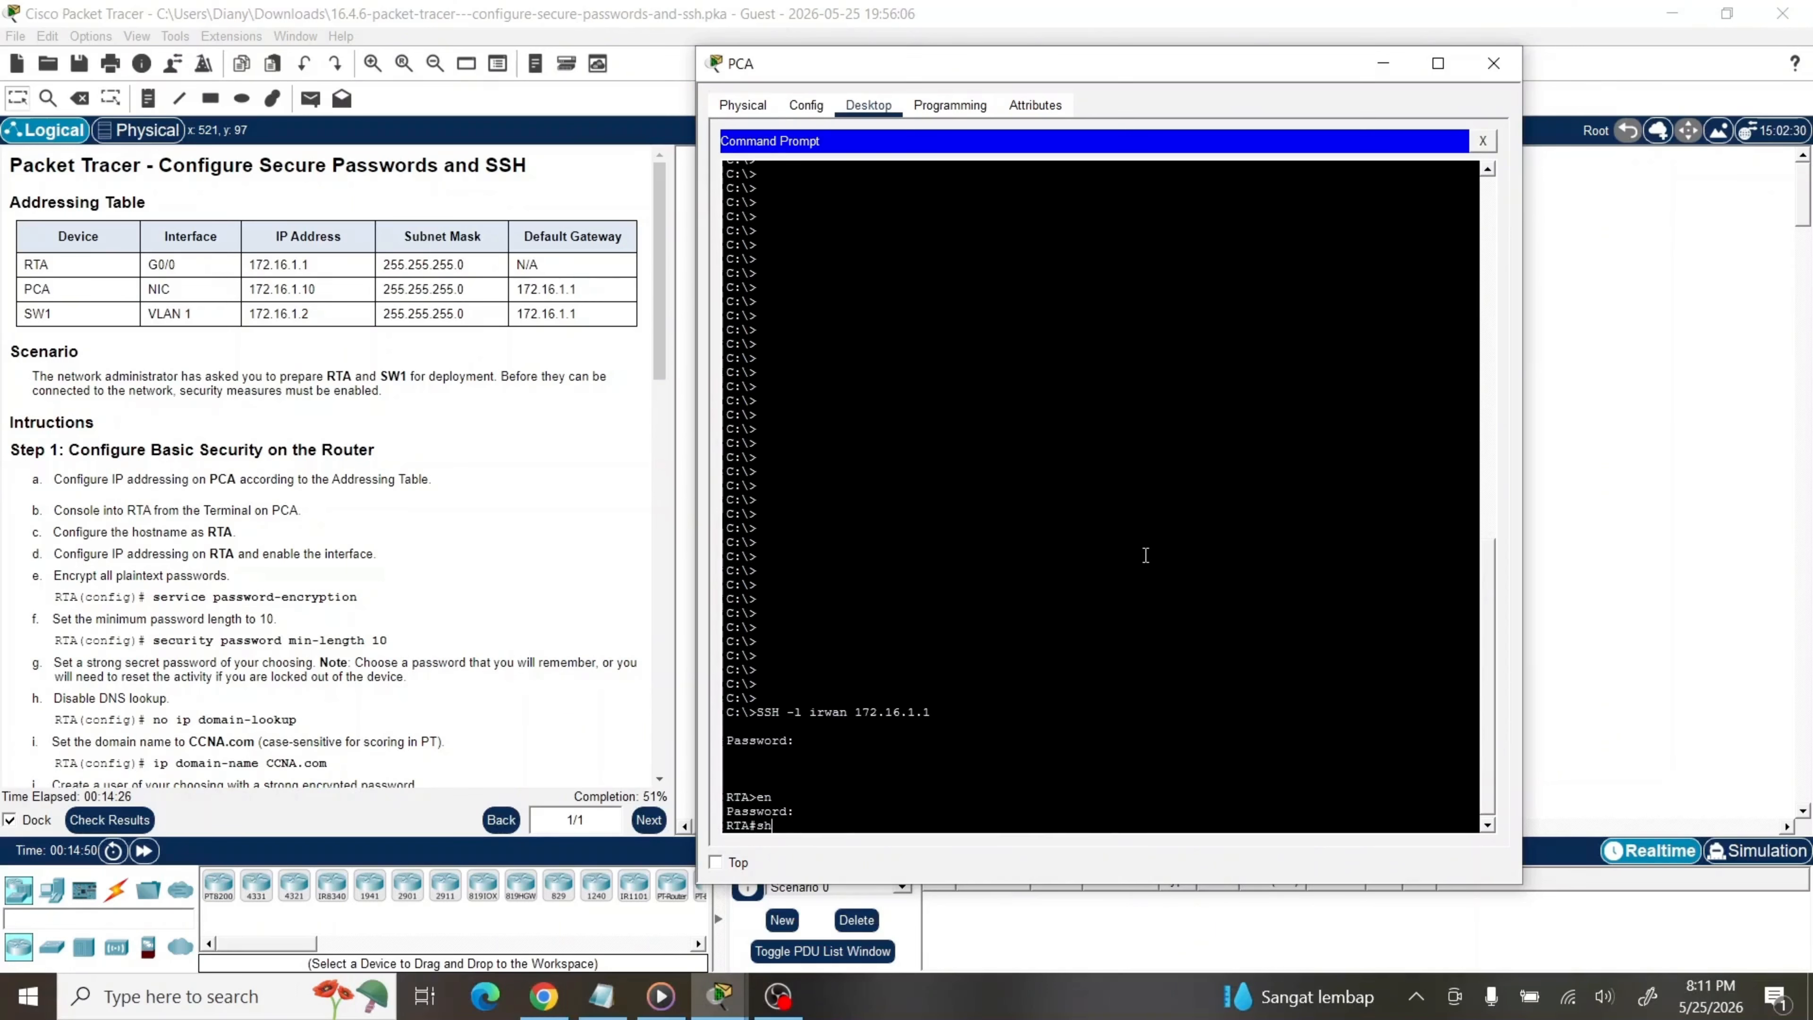
pyautogui.write('p int br')
pyautogui.press('Return')
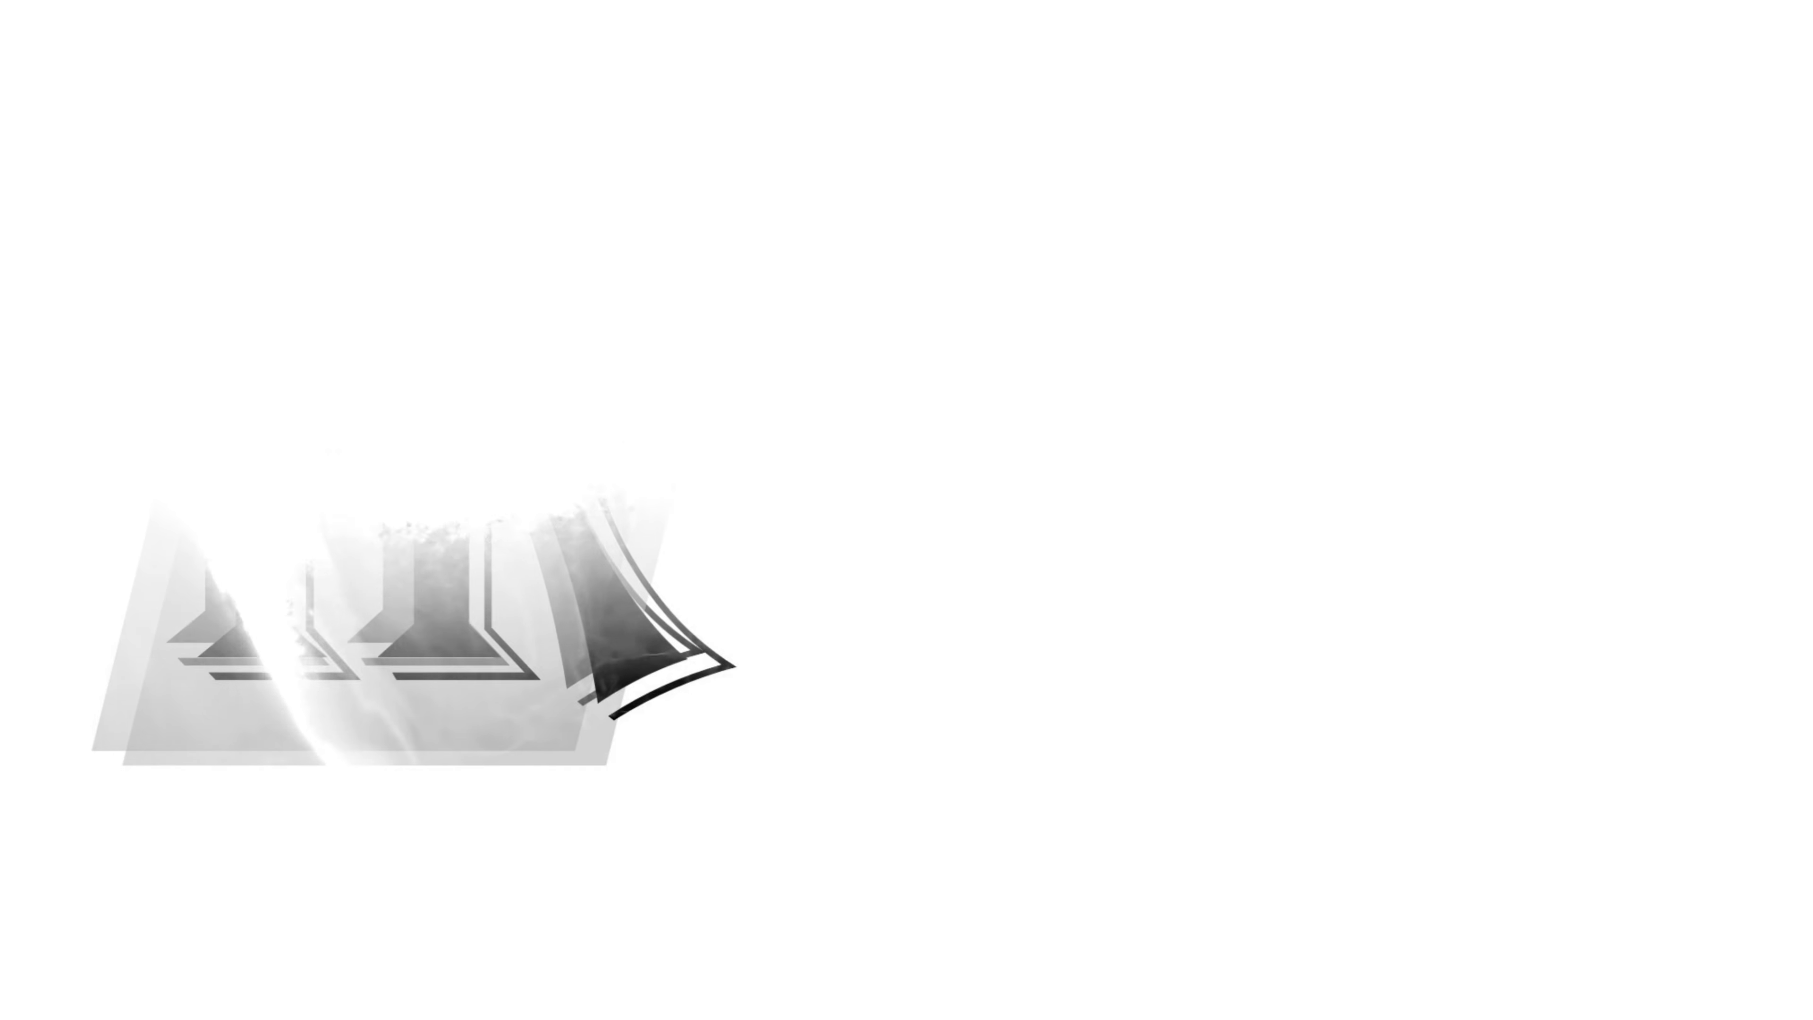